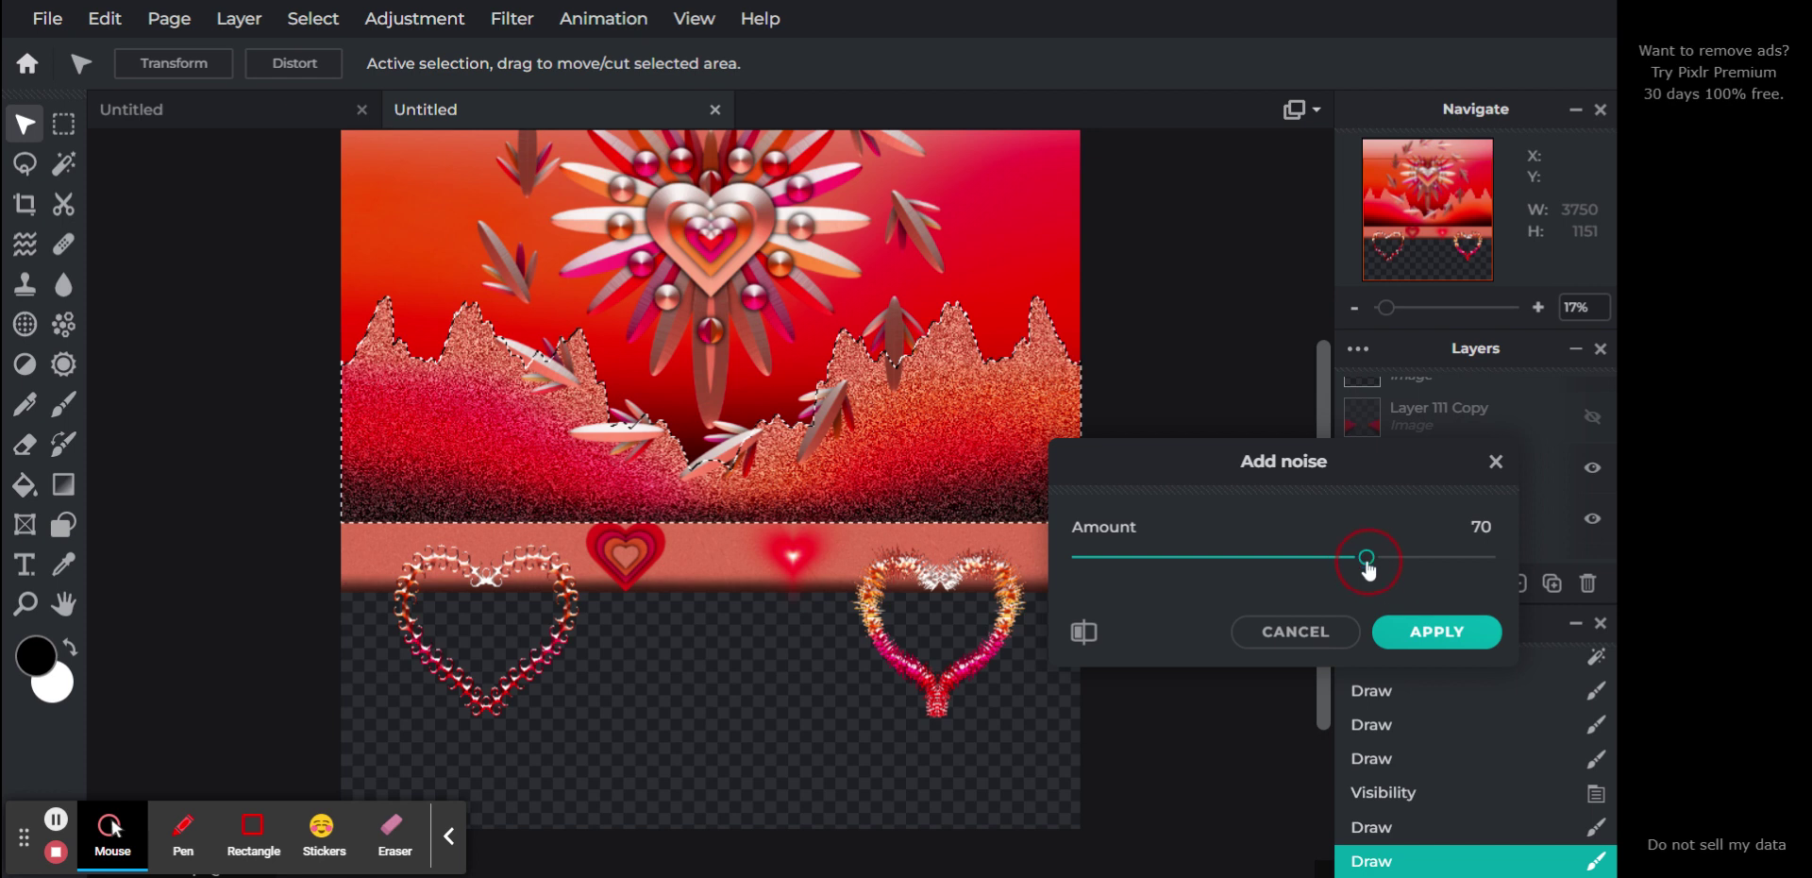
Step: Apply noise with an amount of 70 to the selected mountain area
left_click(1391, 637)
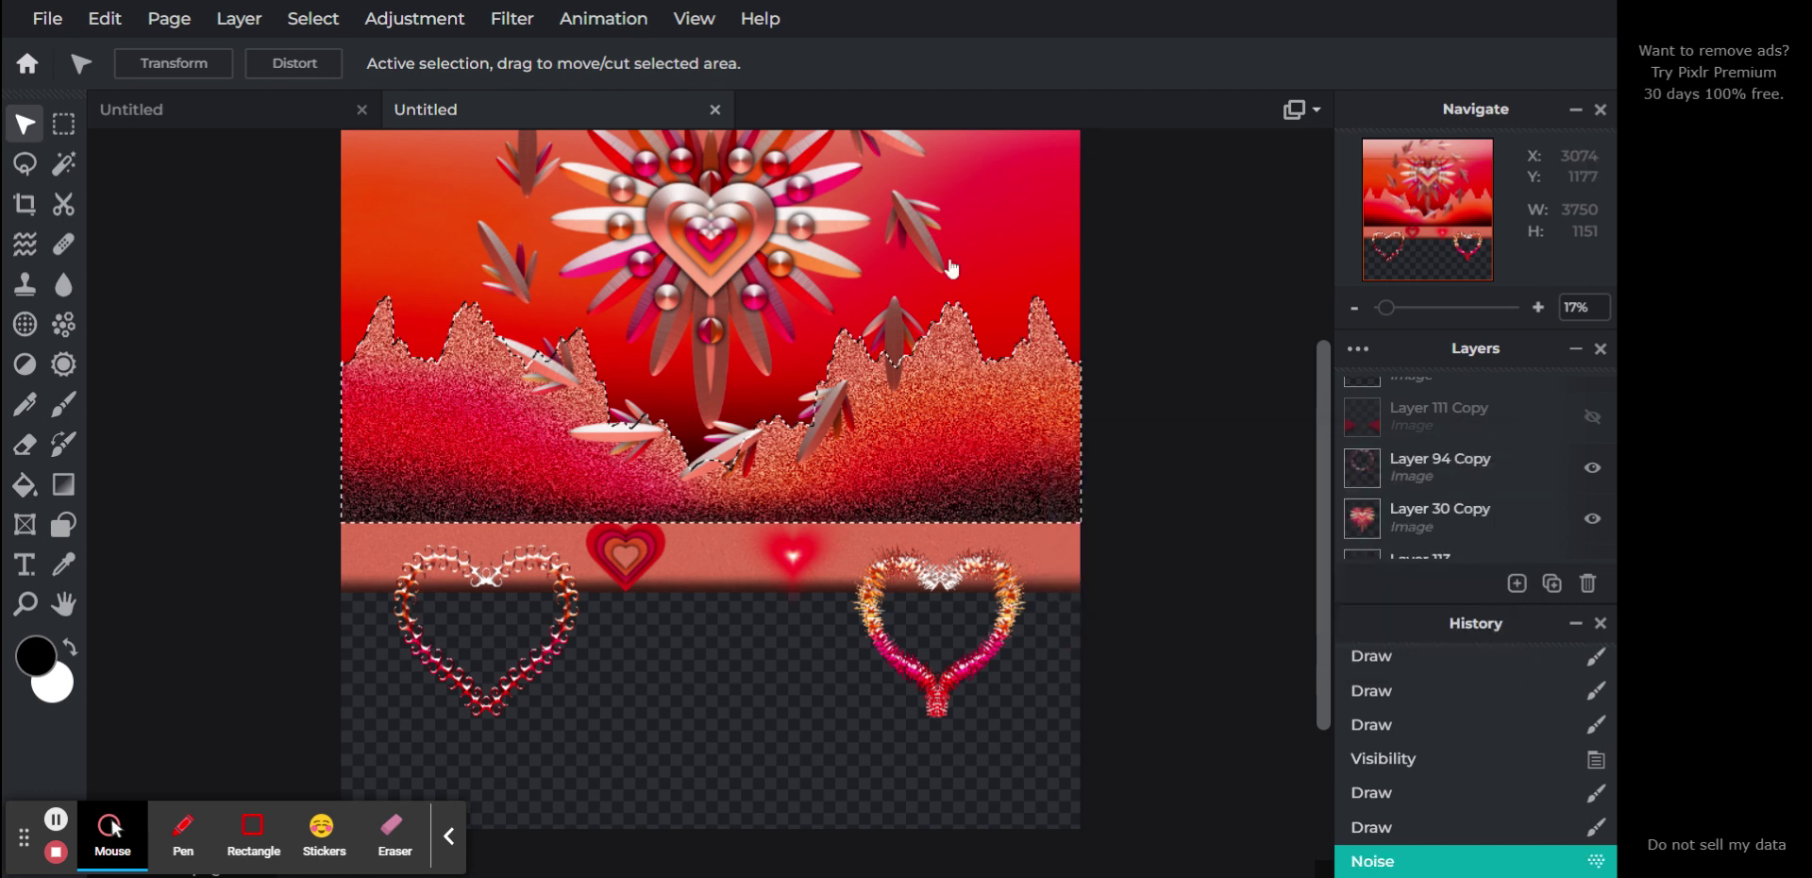
left_click(528, 19)
left_click(568, 306)
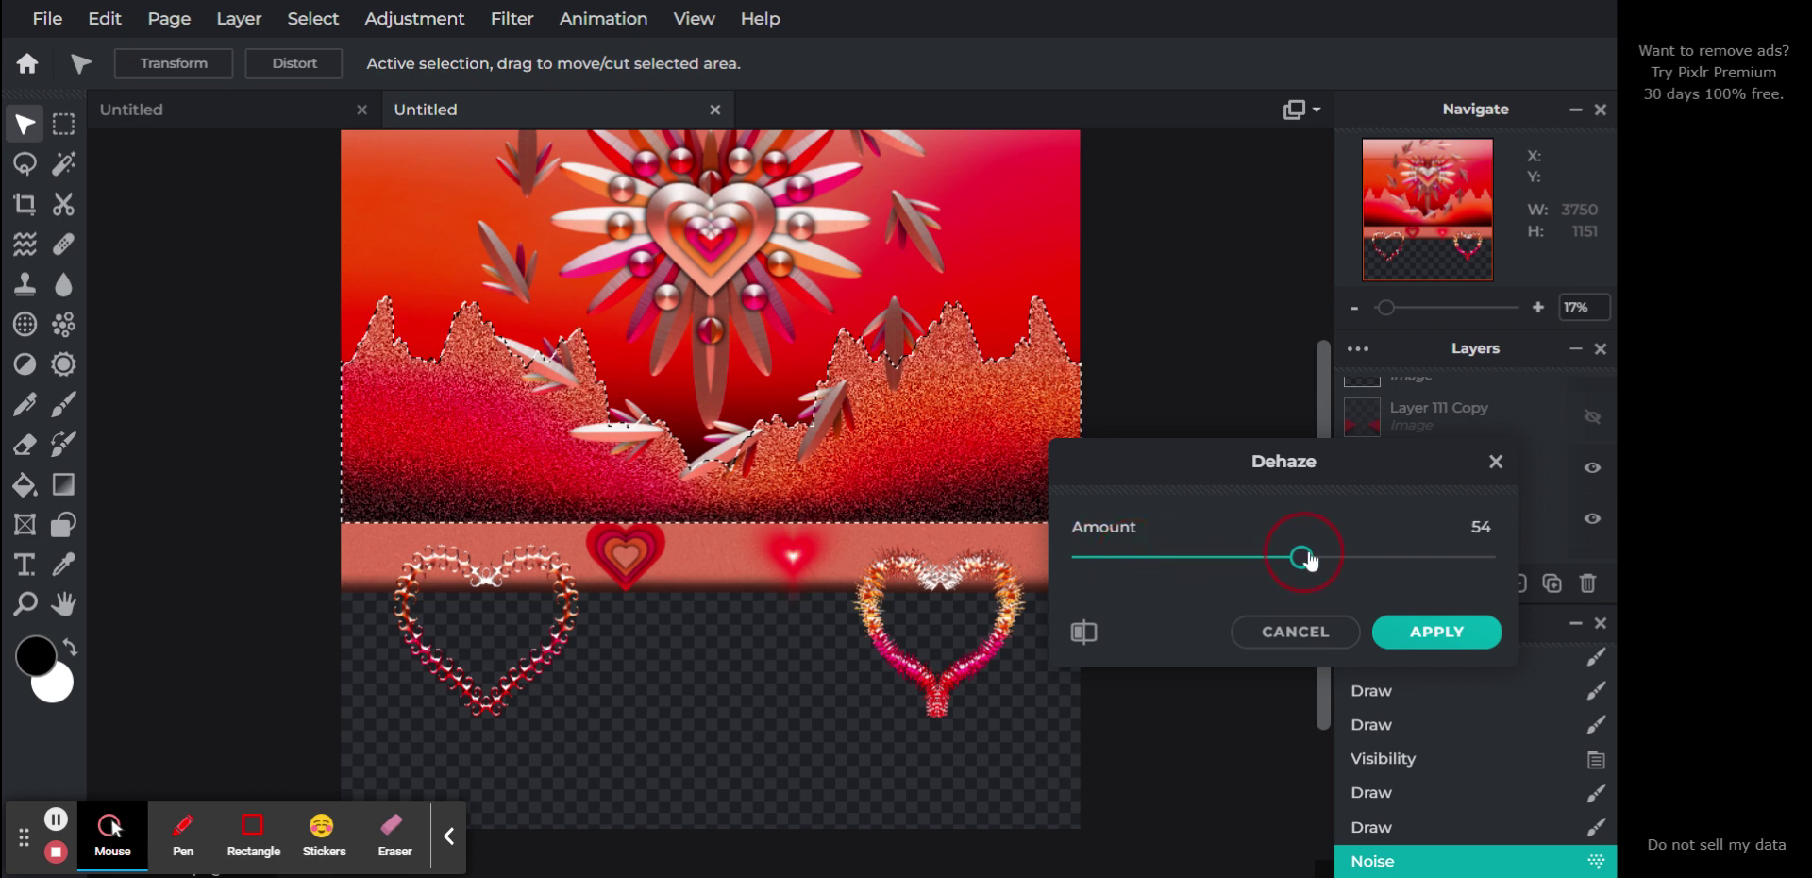
left_click(1279, 634)
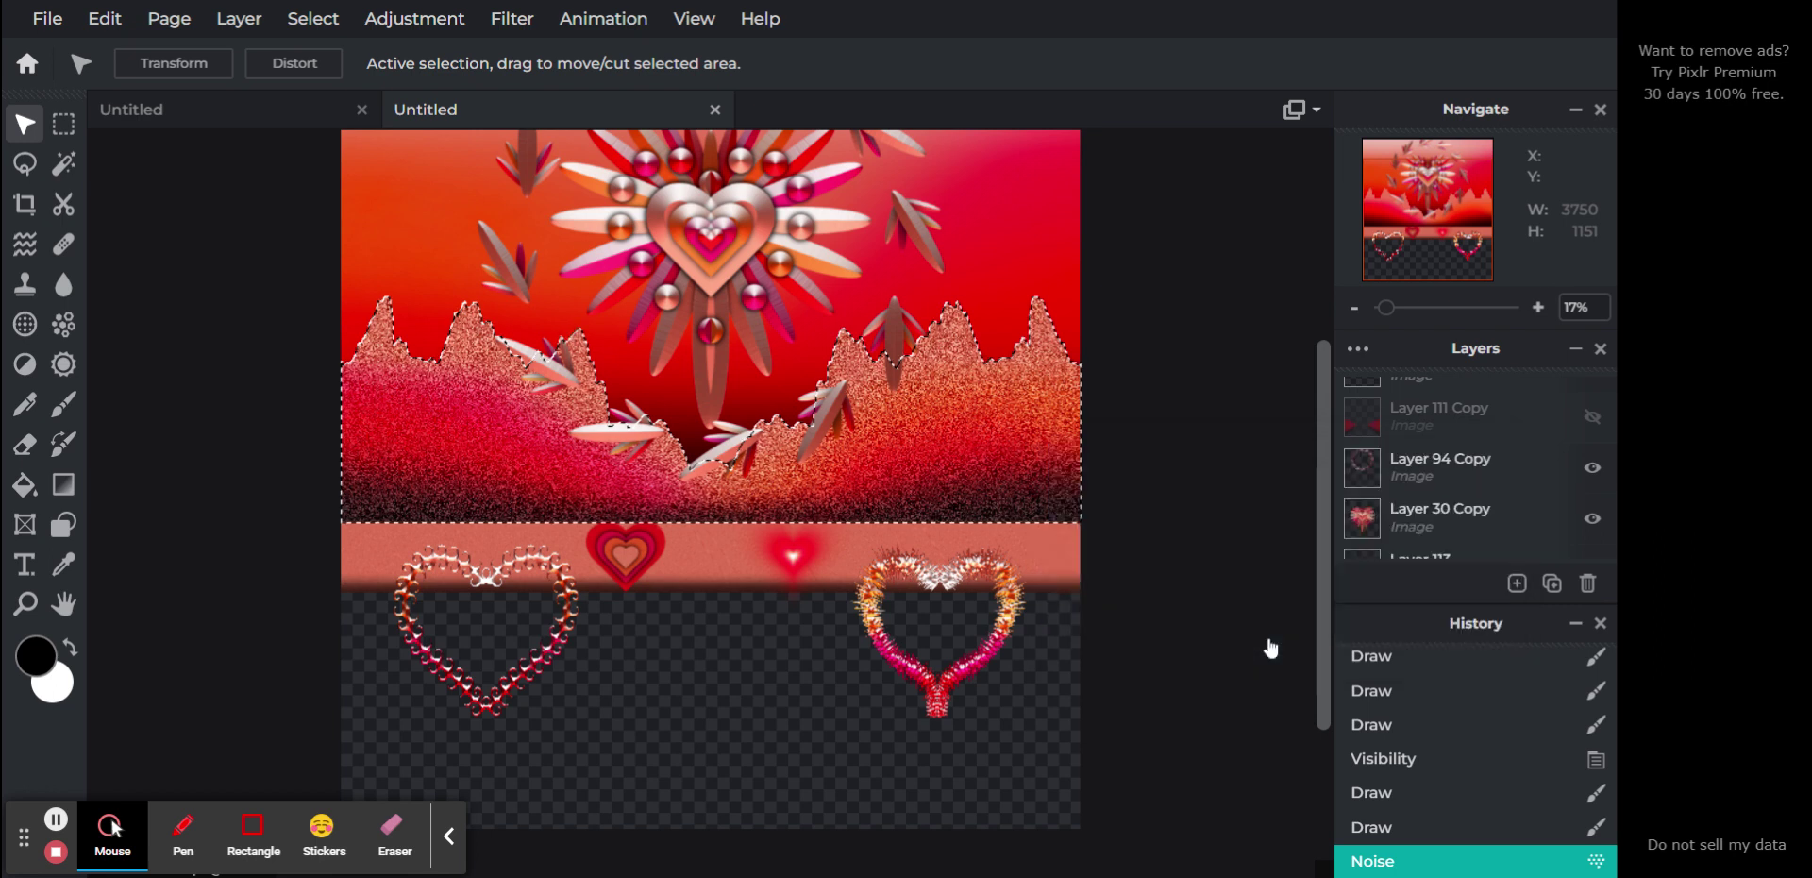
Step: Paint soft black along the bottom of the selected mountains with the brush at 57% opacity
left_click(63, 404)
left_click(361, 63)
left_click(295, 104)
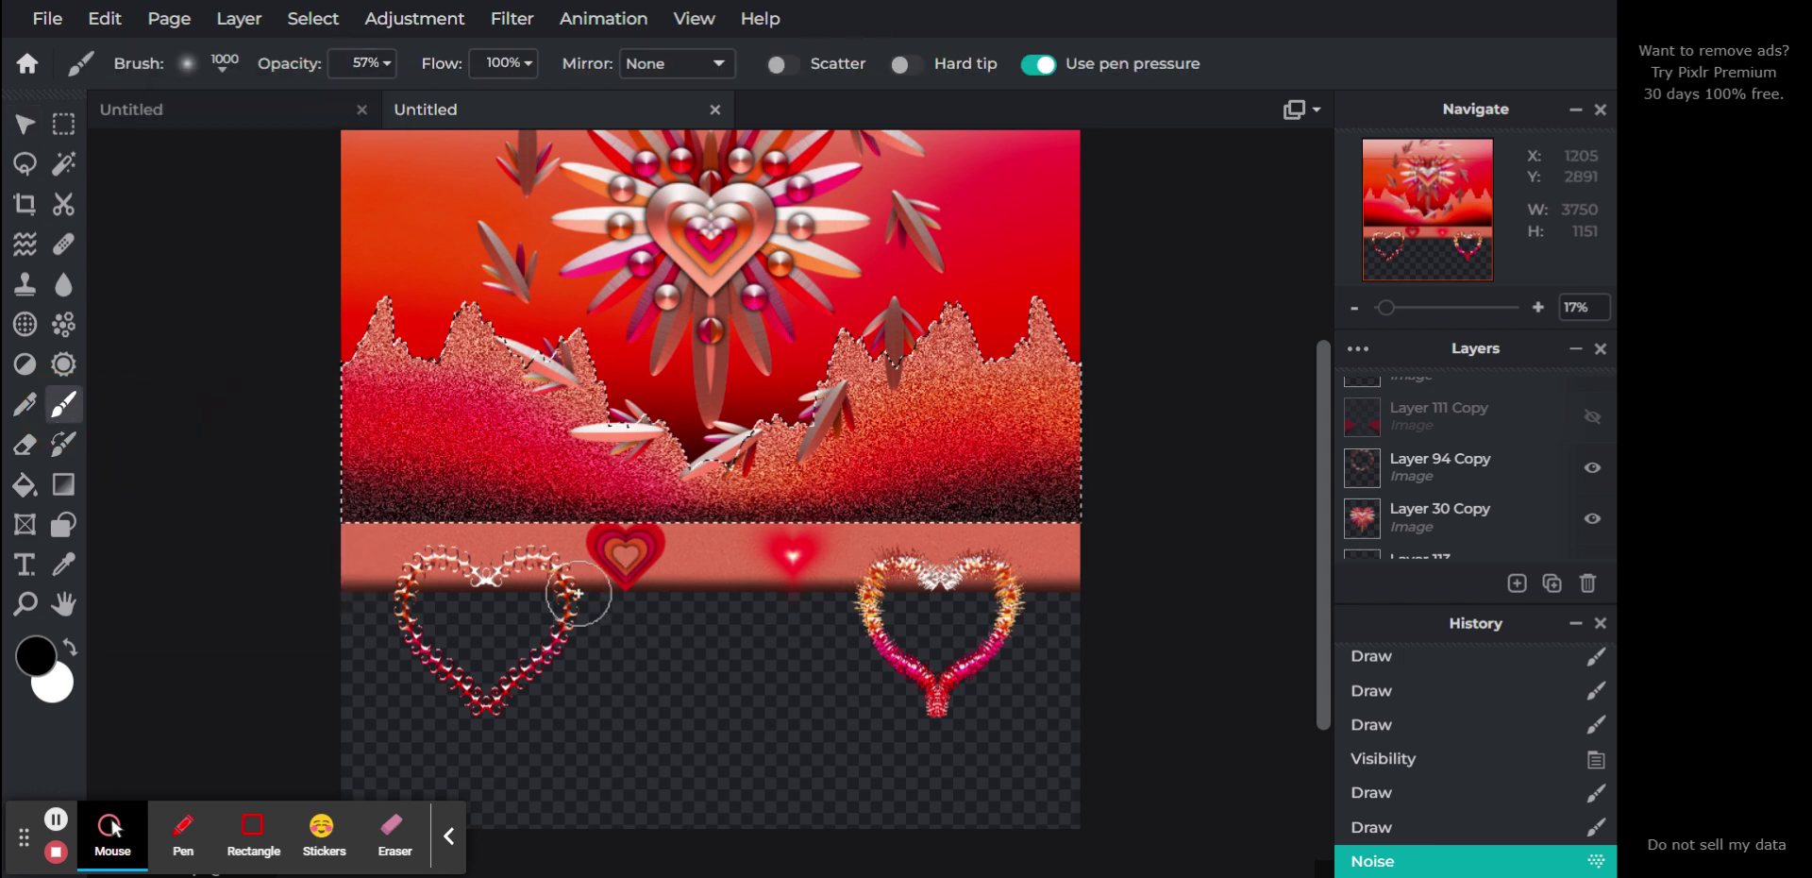
mouse_move(443, 563)
left_mouse_down()
mouse_move(255, 526)
mouse_move(535, 552)
left_mouse_up()
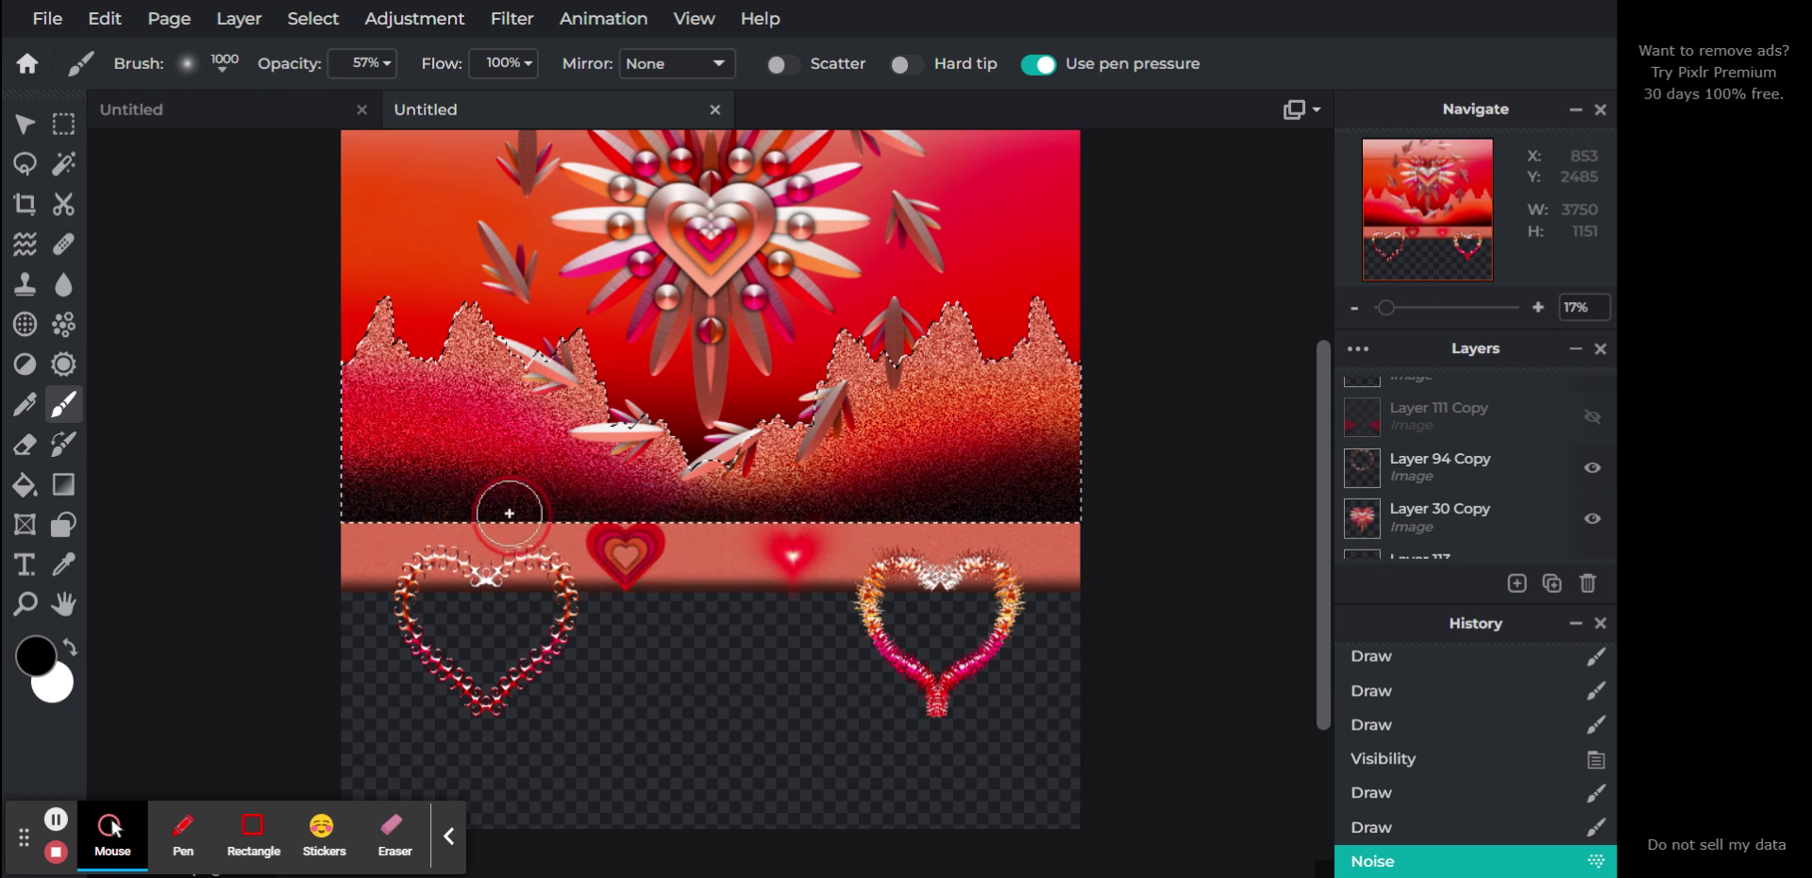
left_click(583, 542)
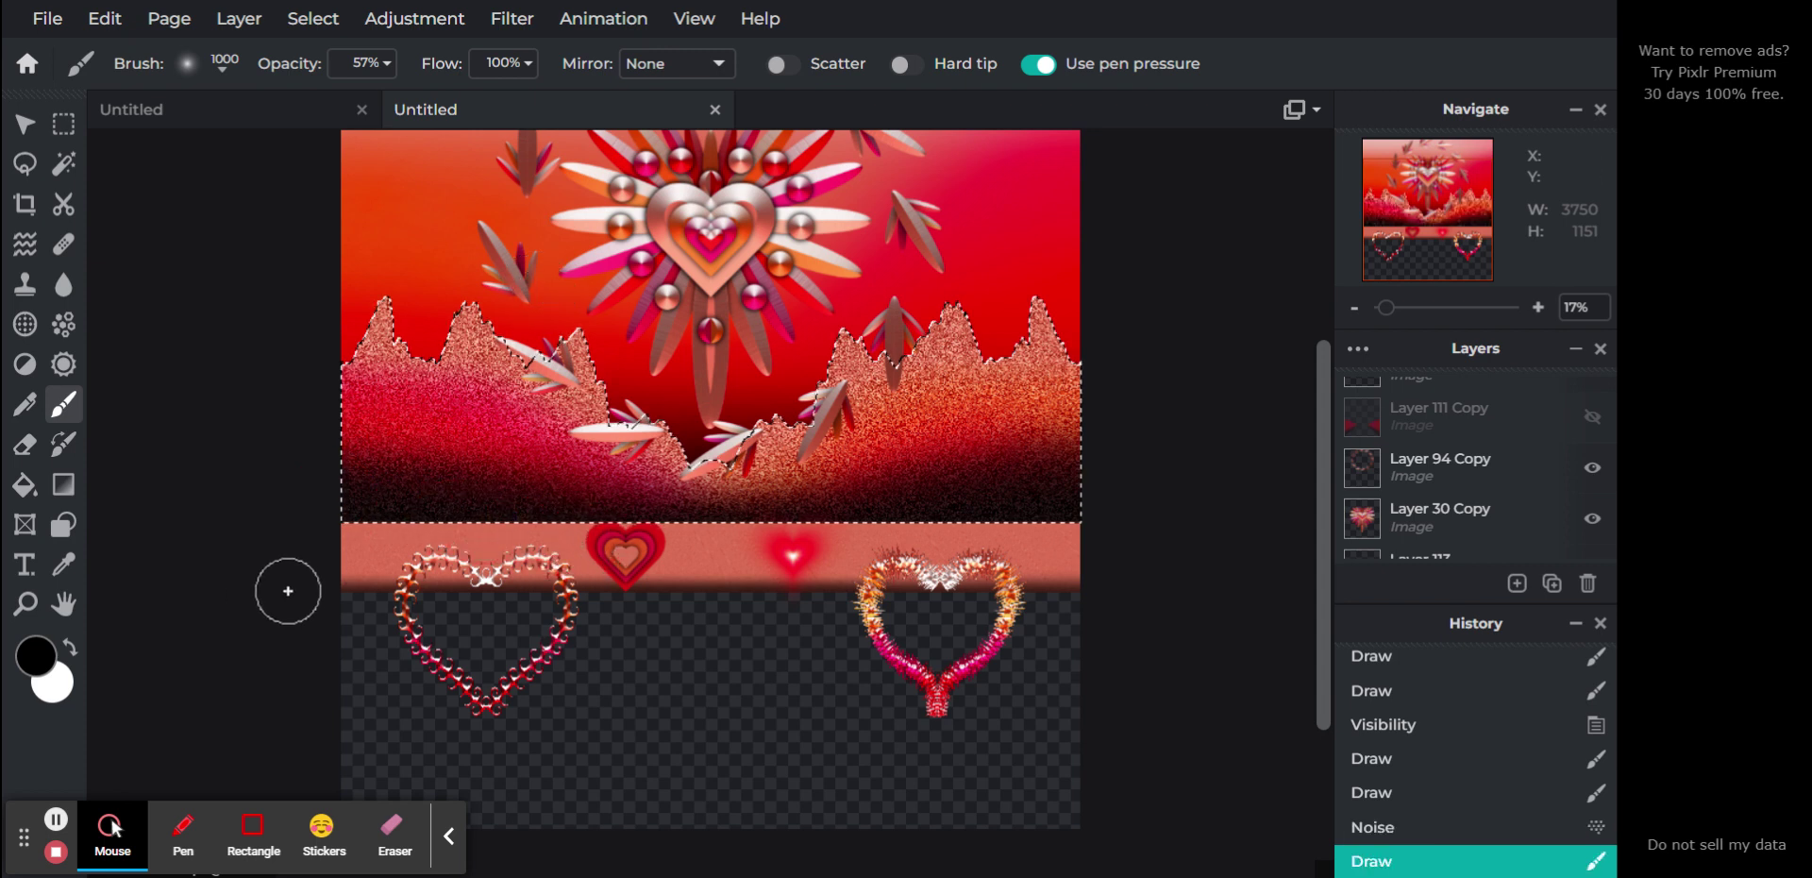
Step: Undo the last brush stroke and paint black along the mountains' lower edge with the brush at 81% opacity
mouse_move(352, 563)
left_mouse_down()
mouse_move(302, 541)
mouse_move(400, 541)
mouse_move(382, 556)
left_mouse_up()
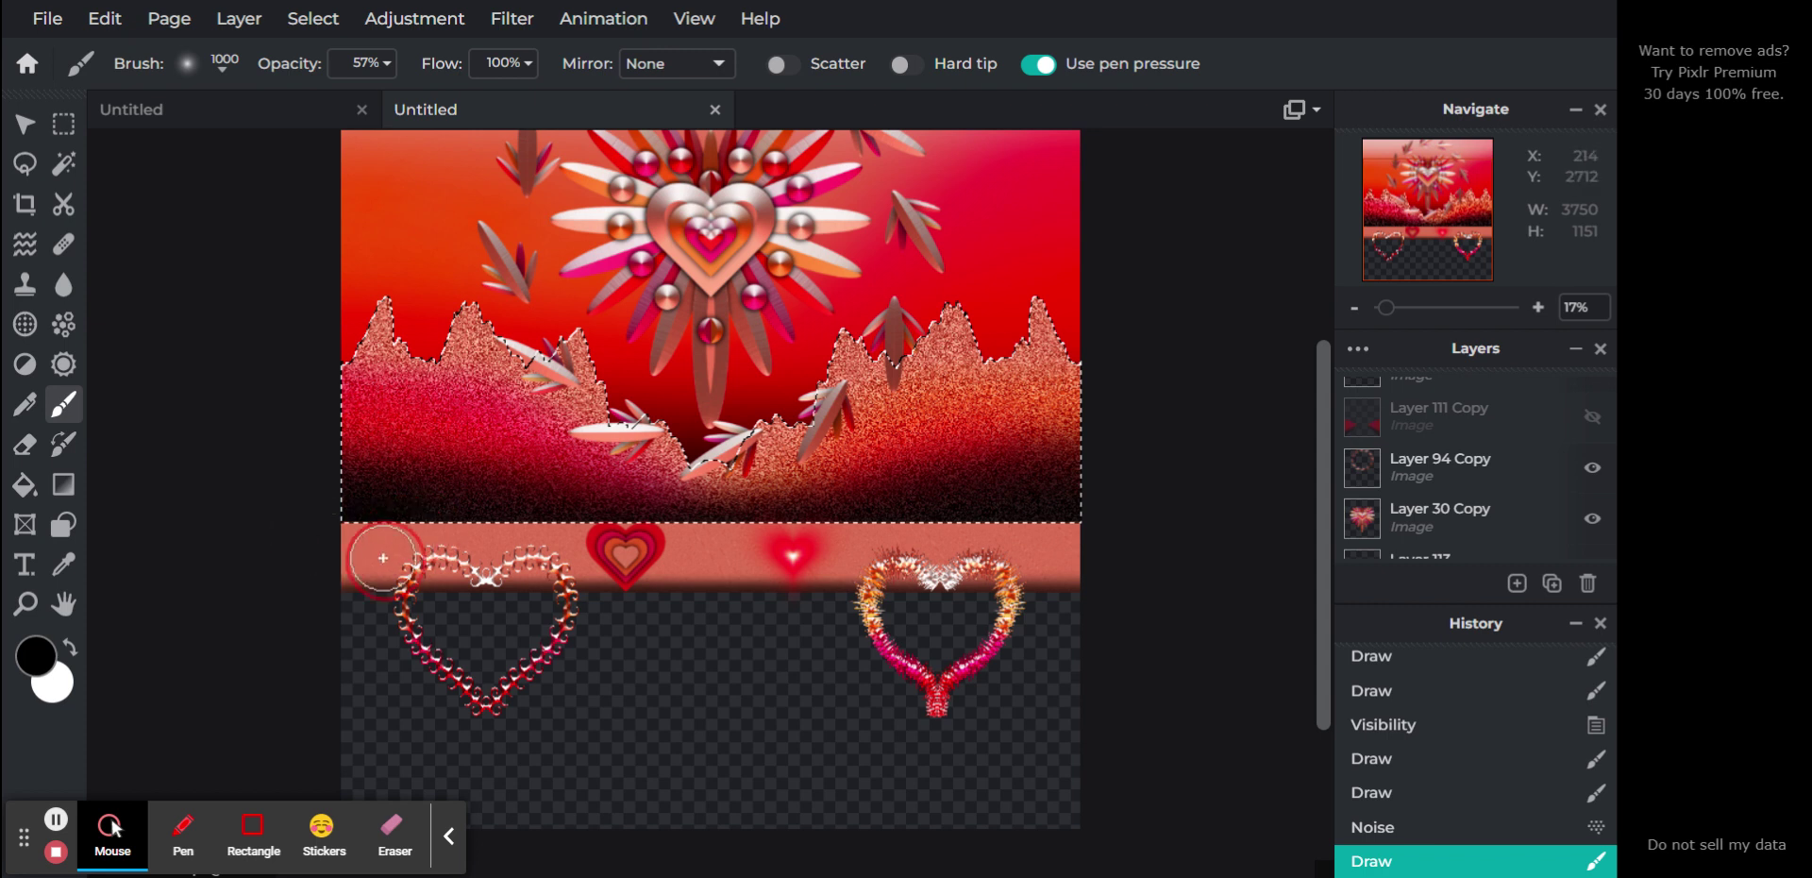
left_click(1416, 828)
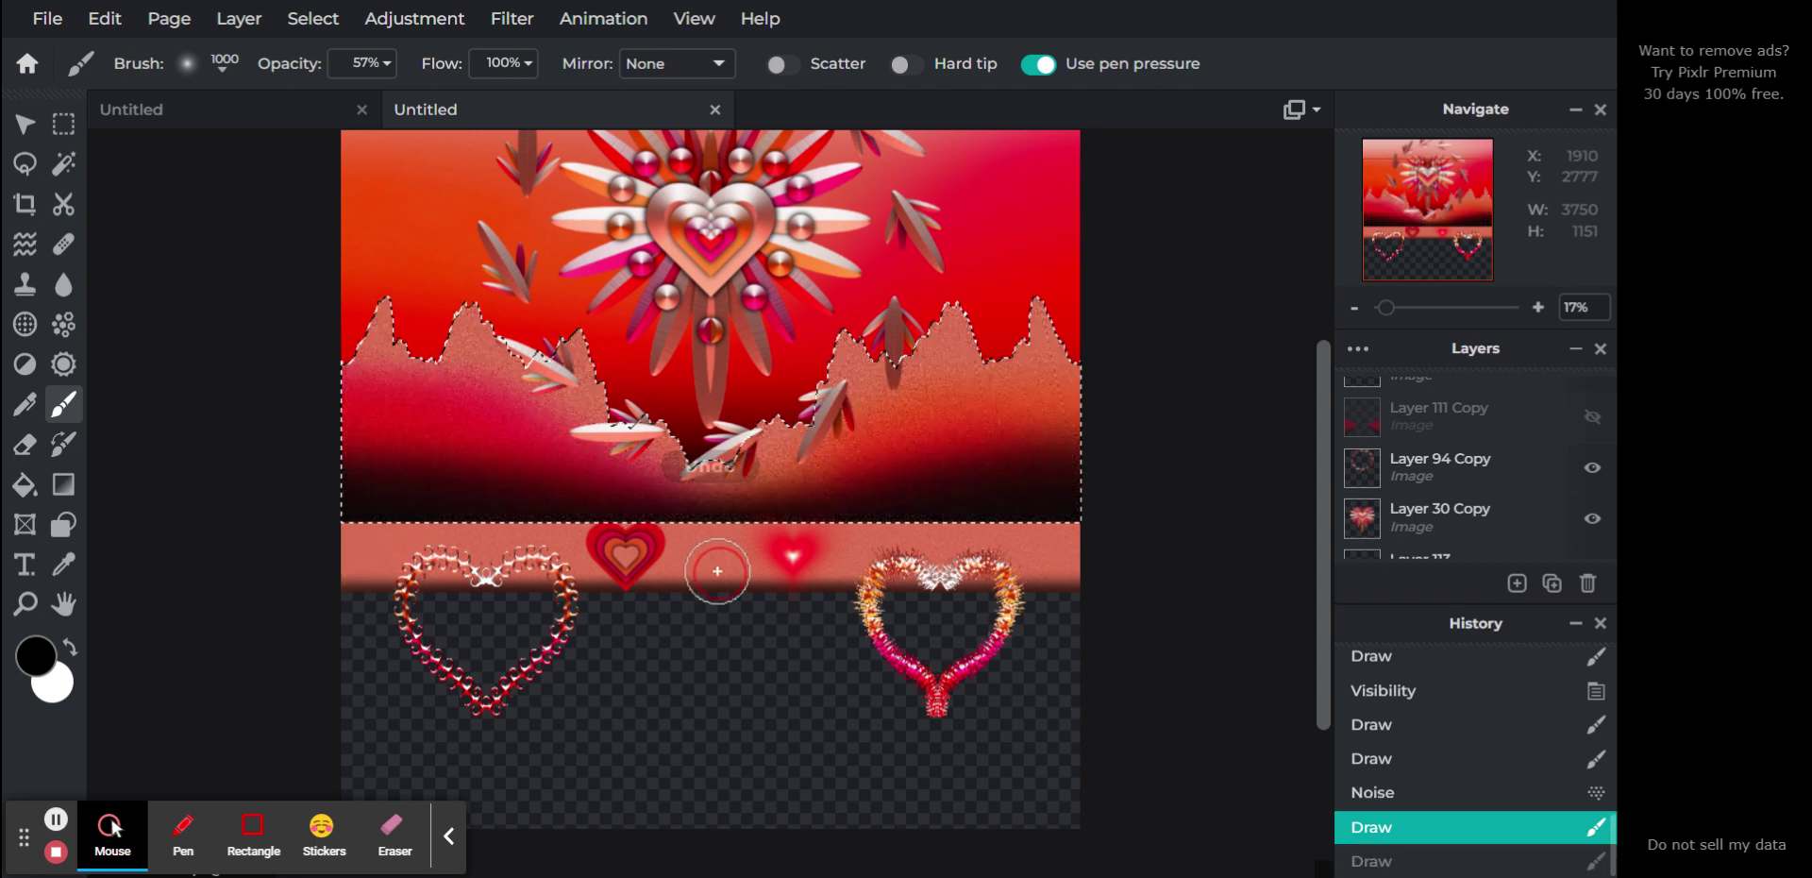
left_click(365, 63)
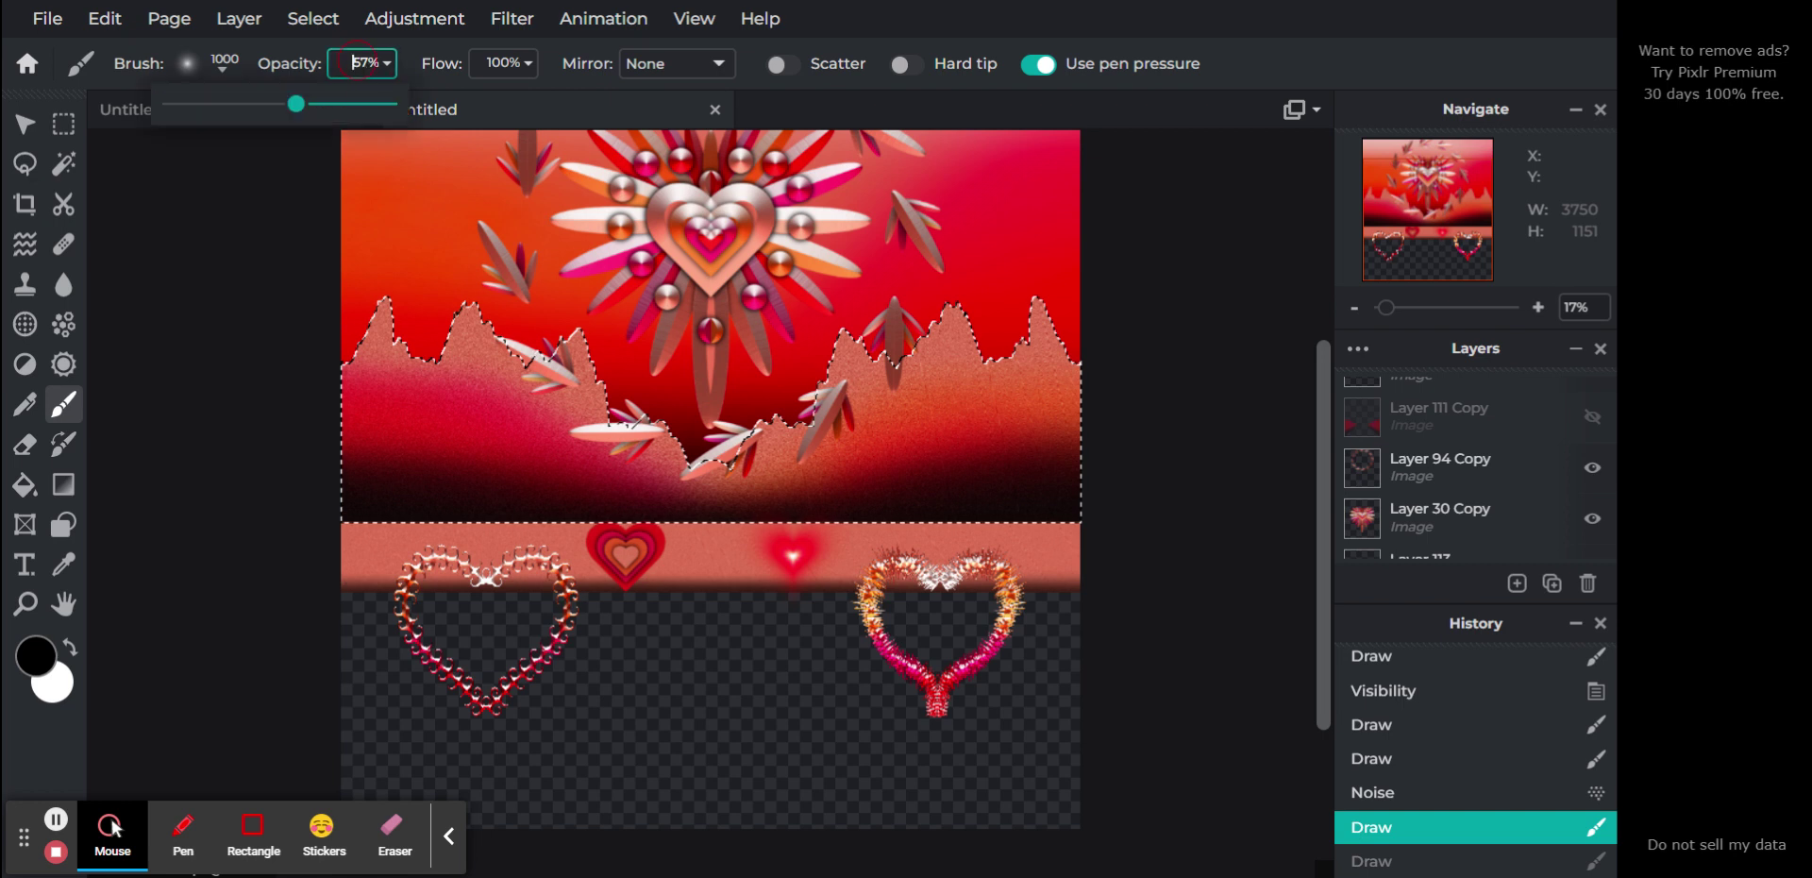
left_click(351, 104)
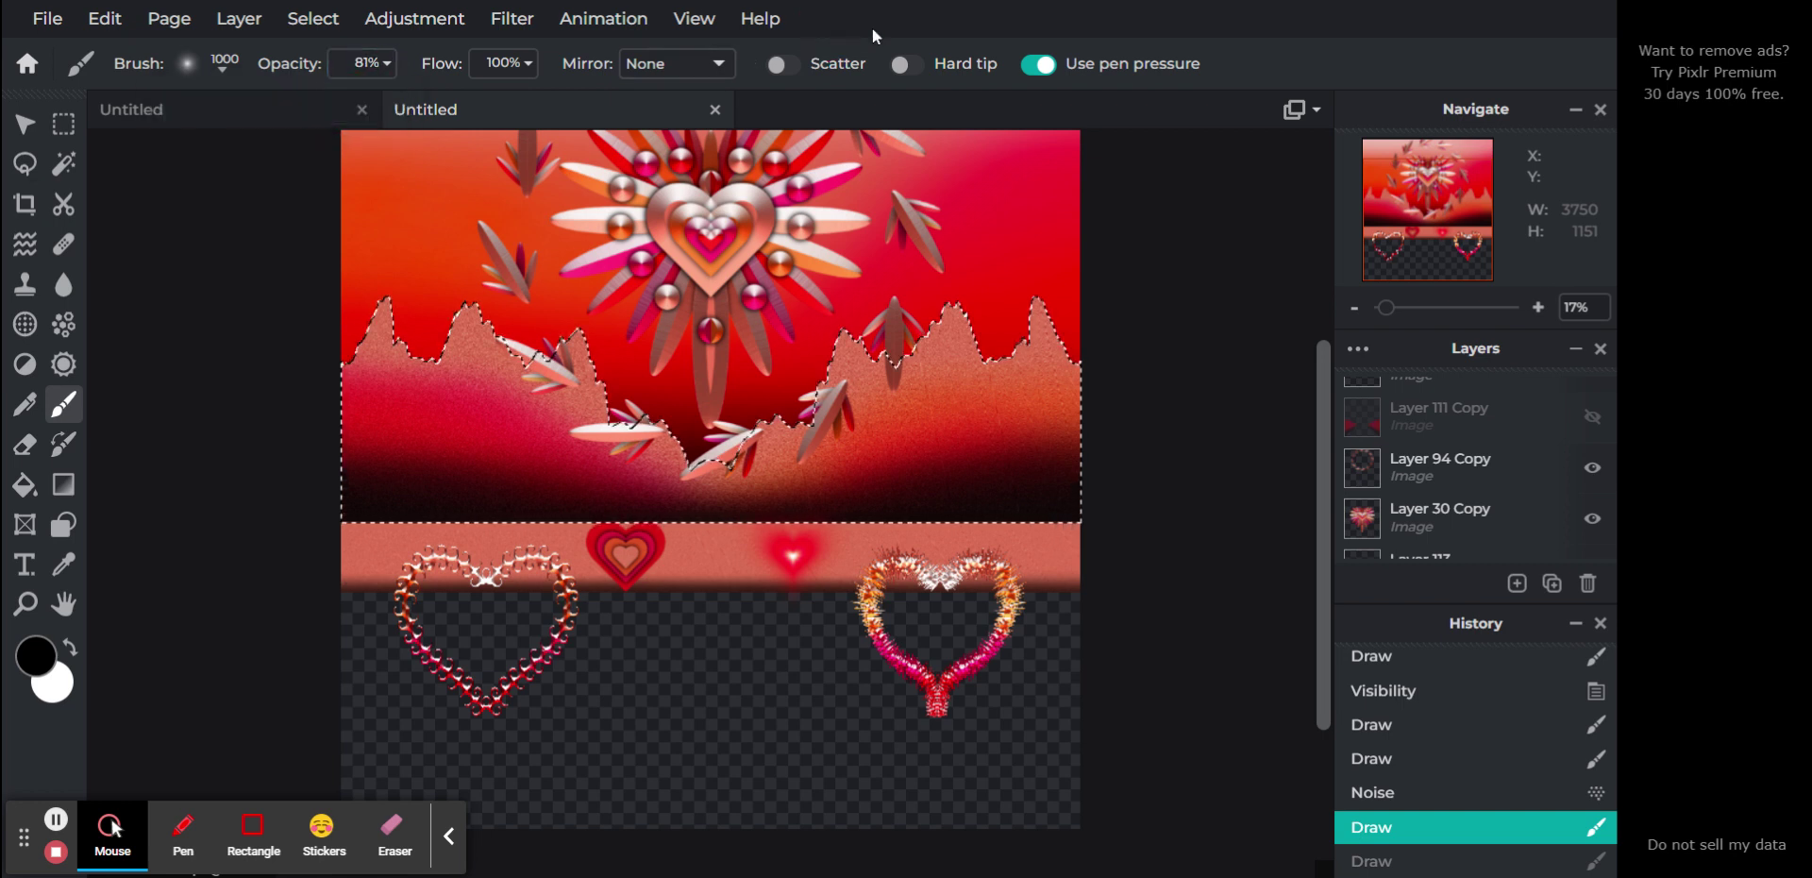
mouse_move(1385, 308)
left_mouse_down()
mouse_move(1412, 314)
mouse_move(1393, 321)
left_mouse_up()
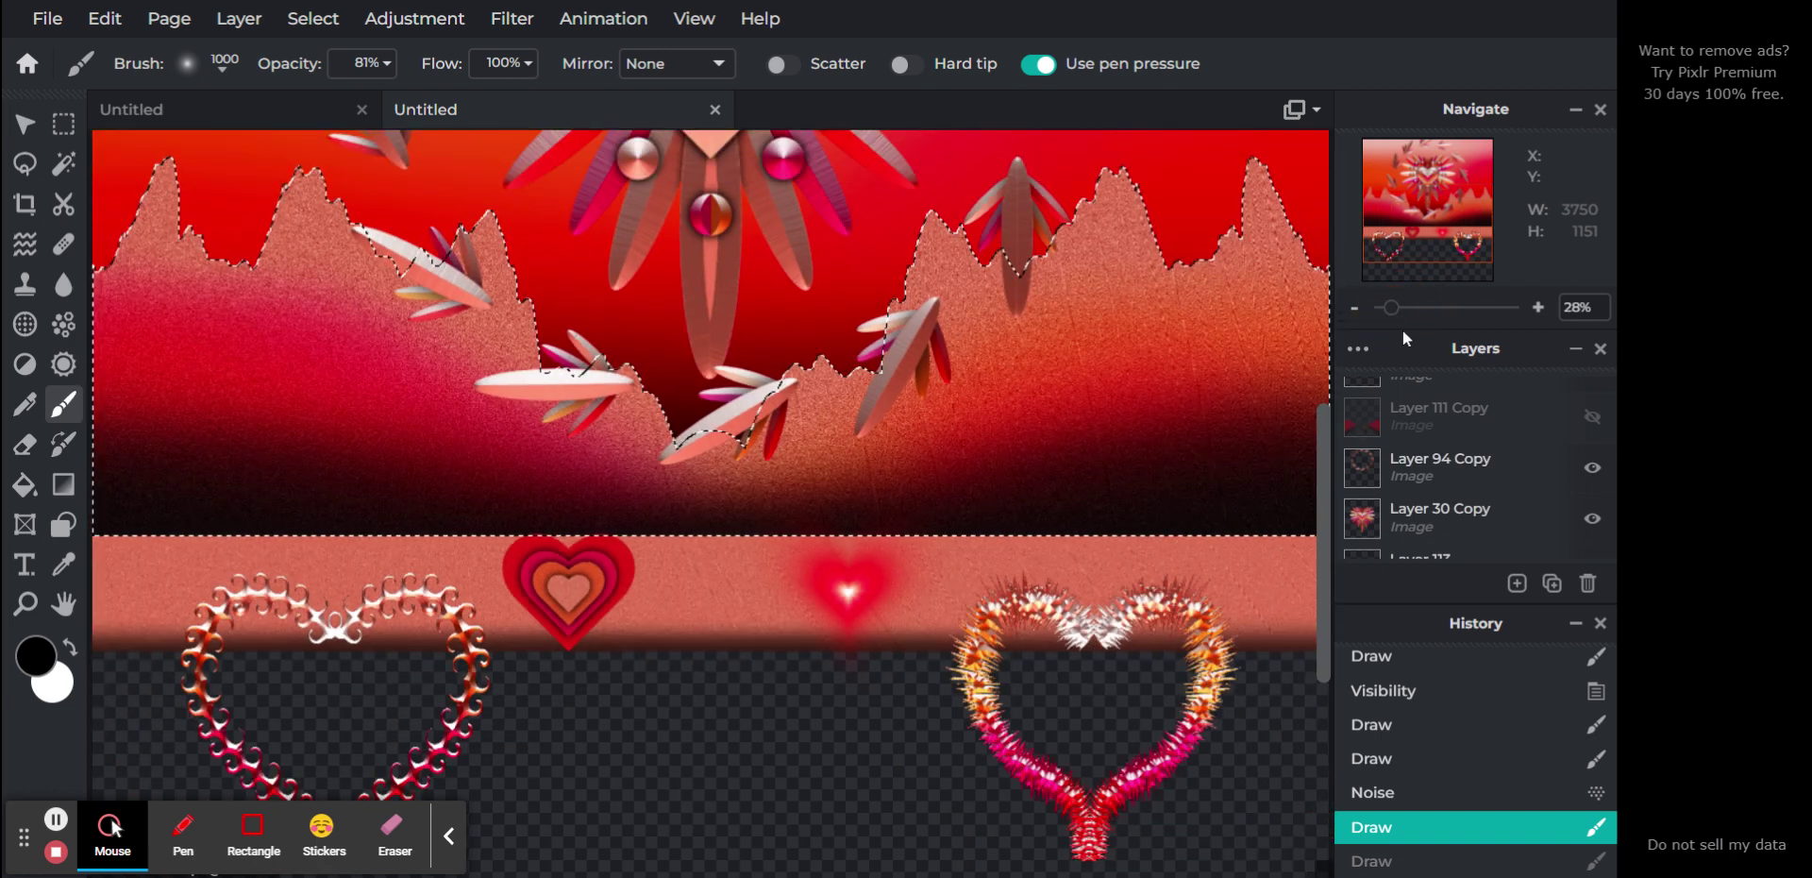
left_click_drag(1393, 321, 1388, 322)
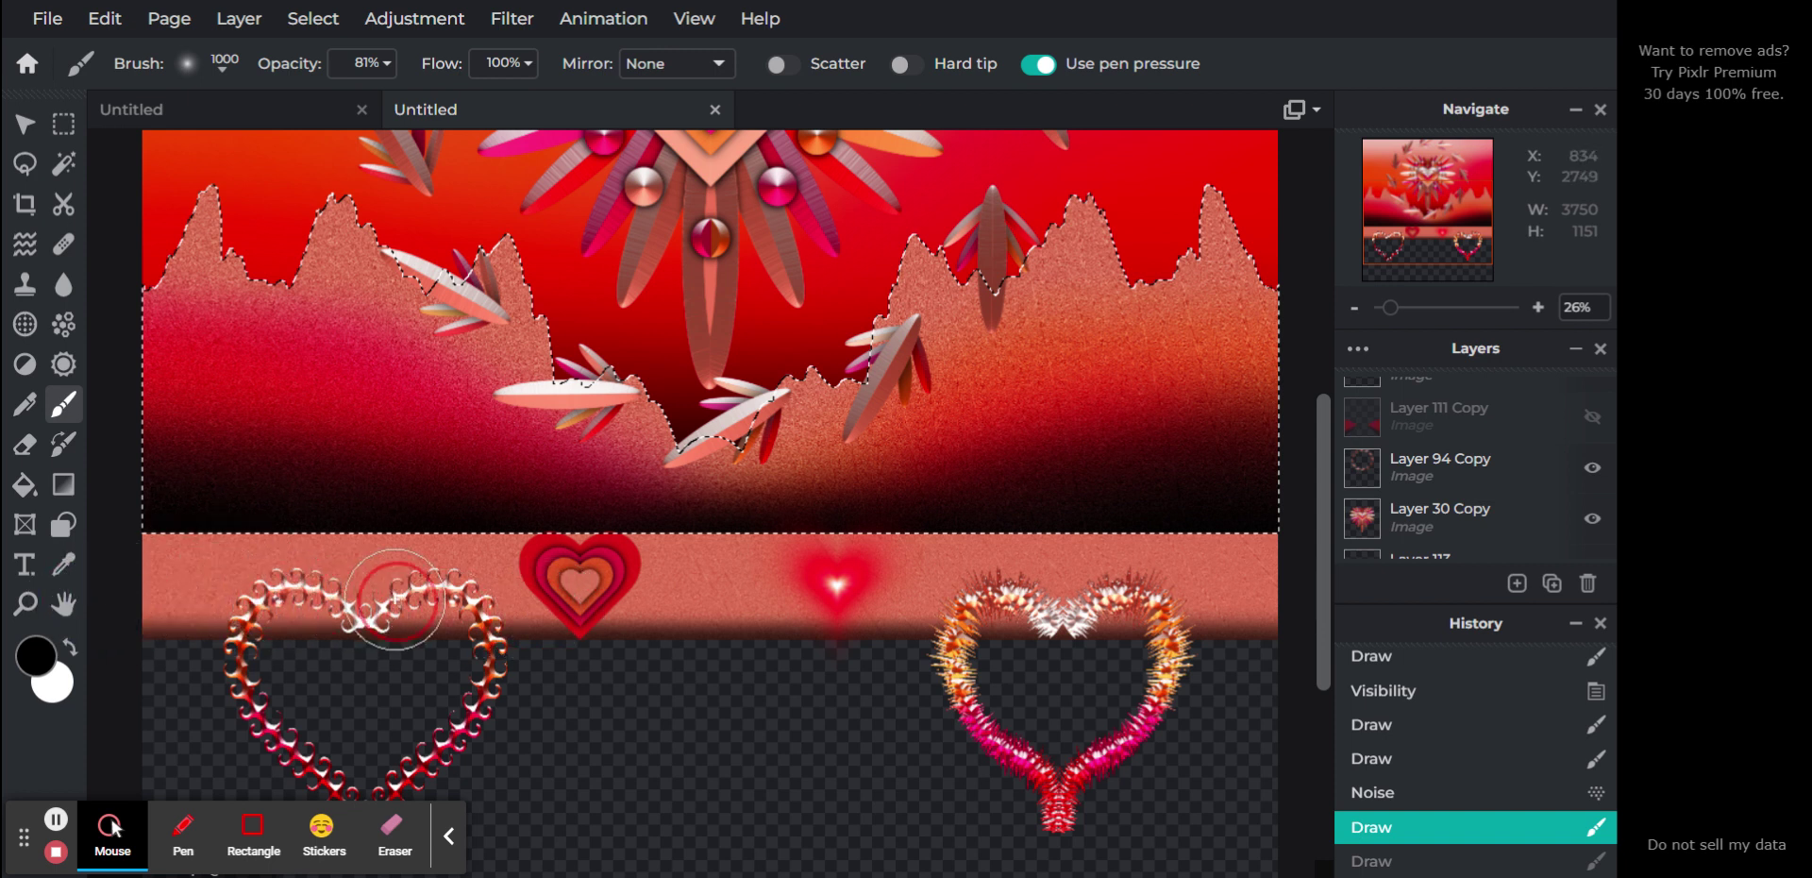
key("ctrl+y")
Step: Clear the selection around the mountains and deselect their layer
key("v")
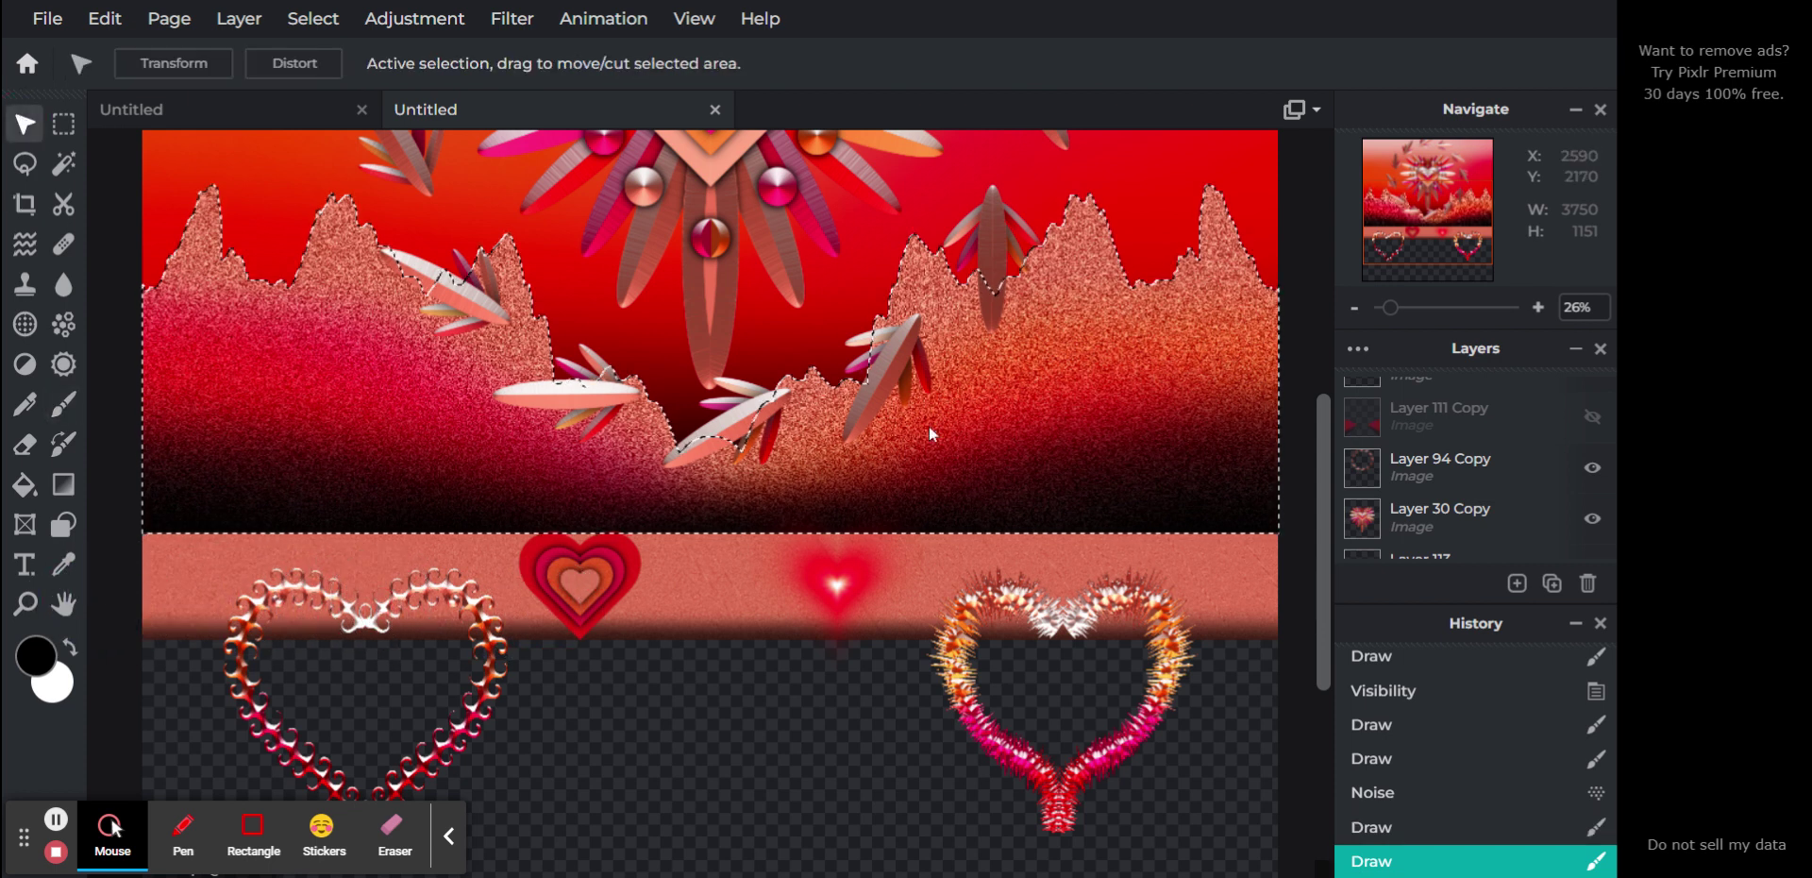
left_click_drag(1395, 305, 1385, 308)
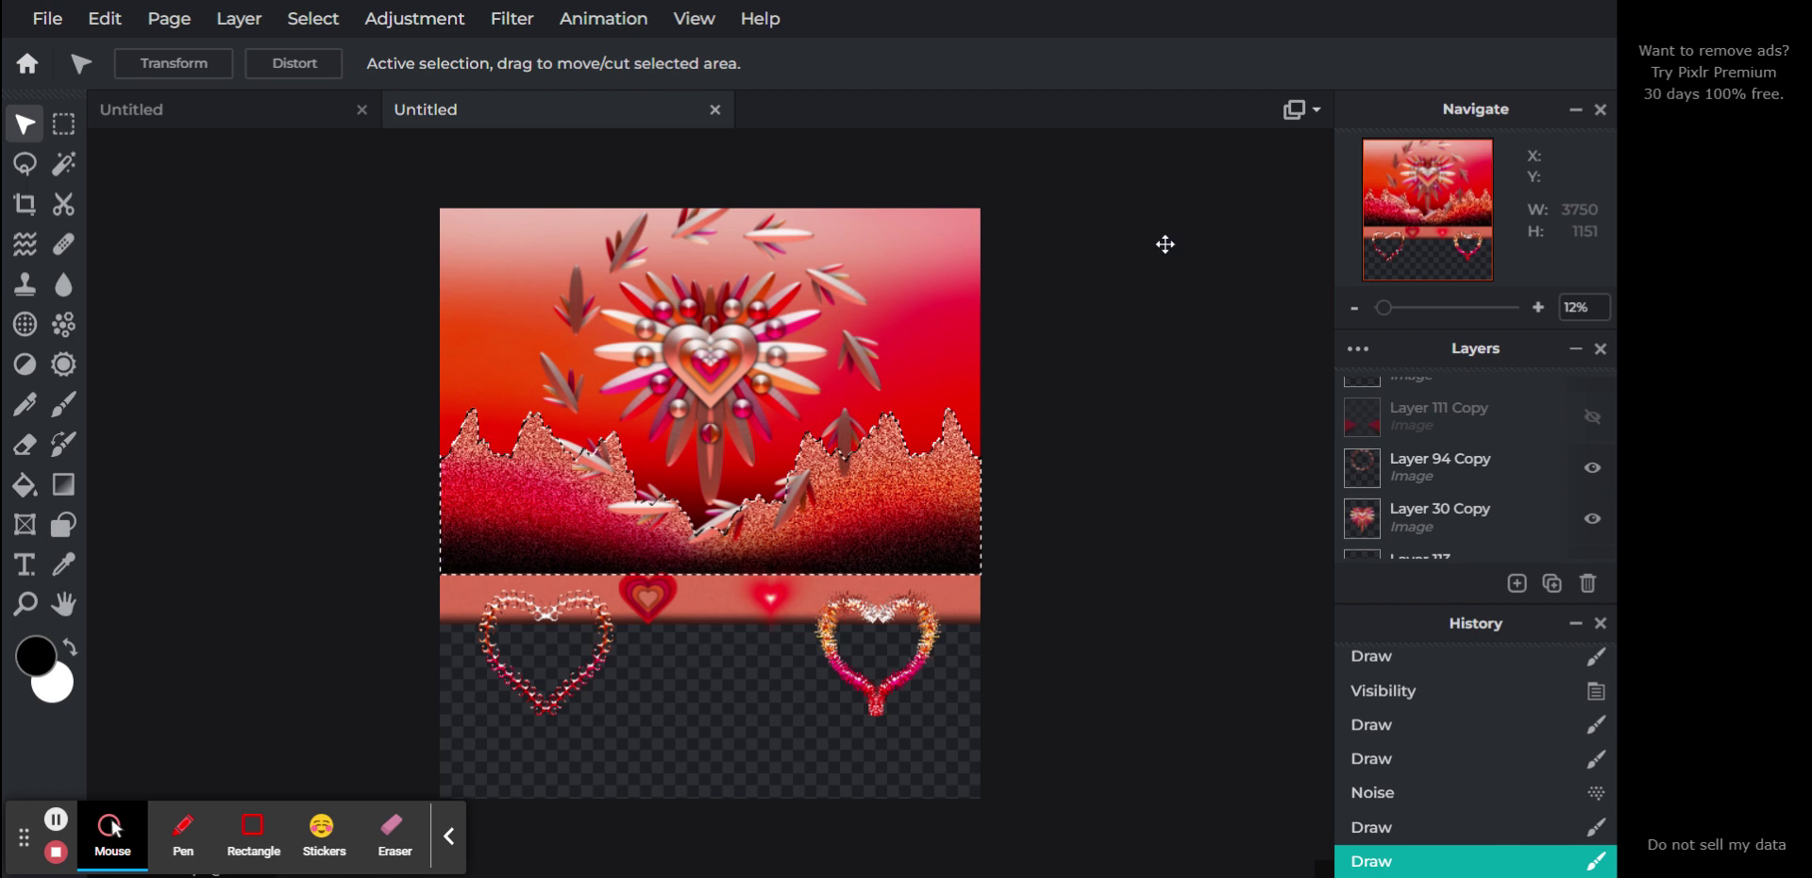
key("ctrl+d")
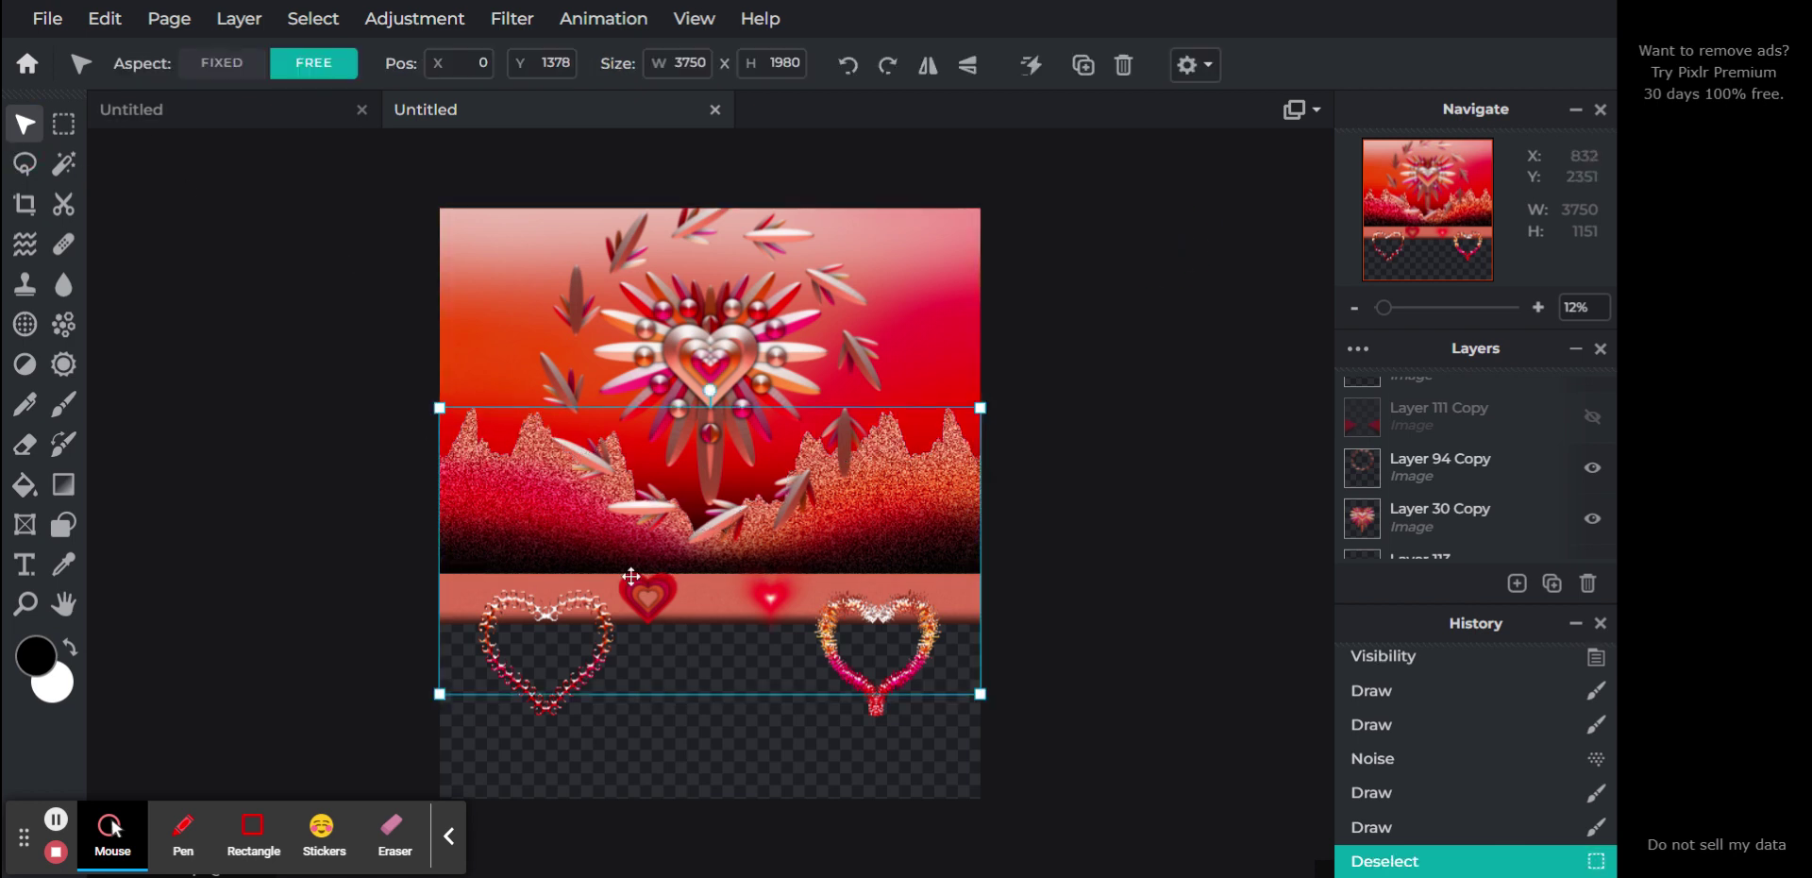
left_click(1132, 586)
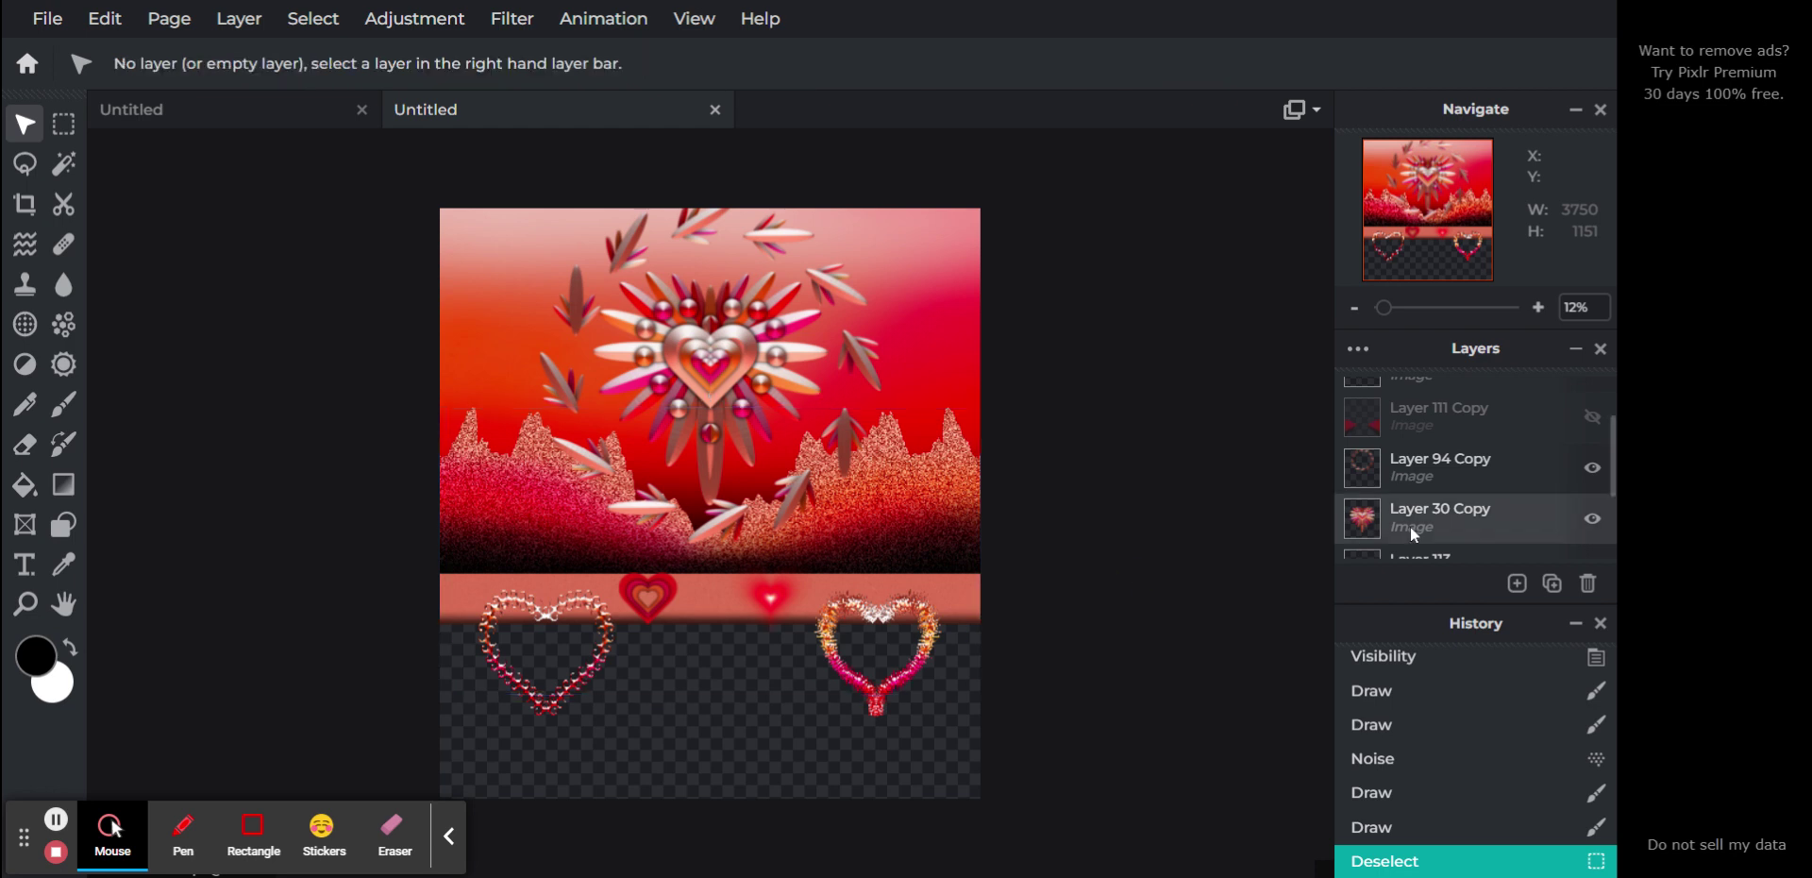
scroll(1433, 486, "down", 2)
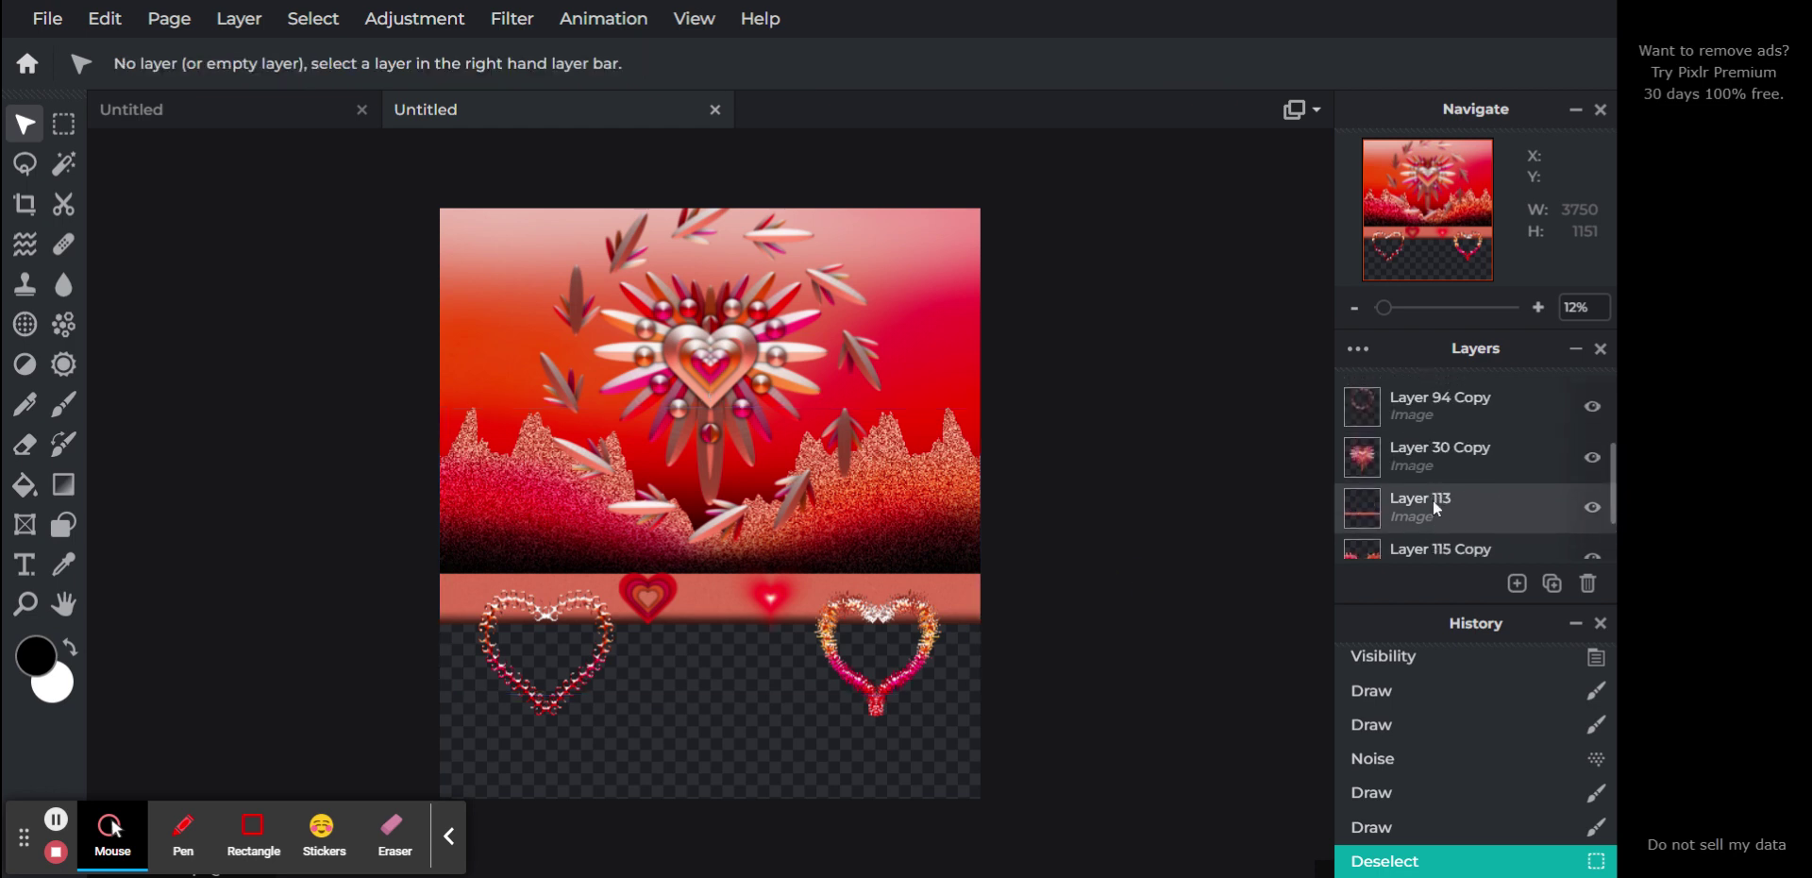
left_click(1432, 497)
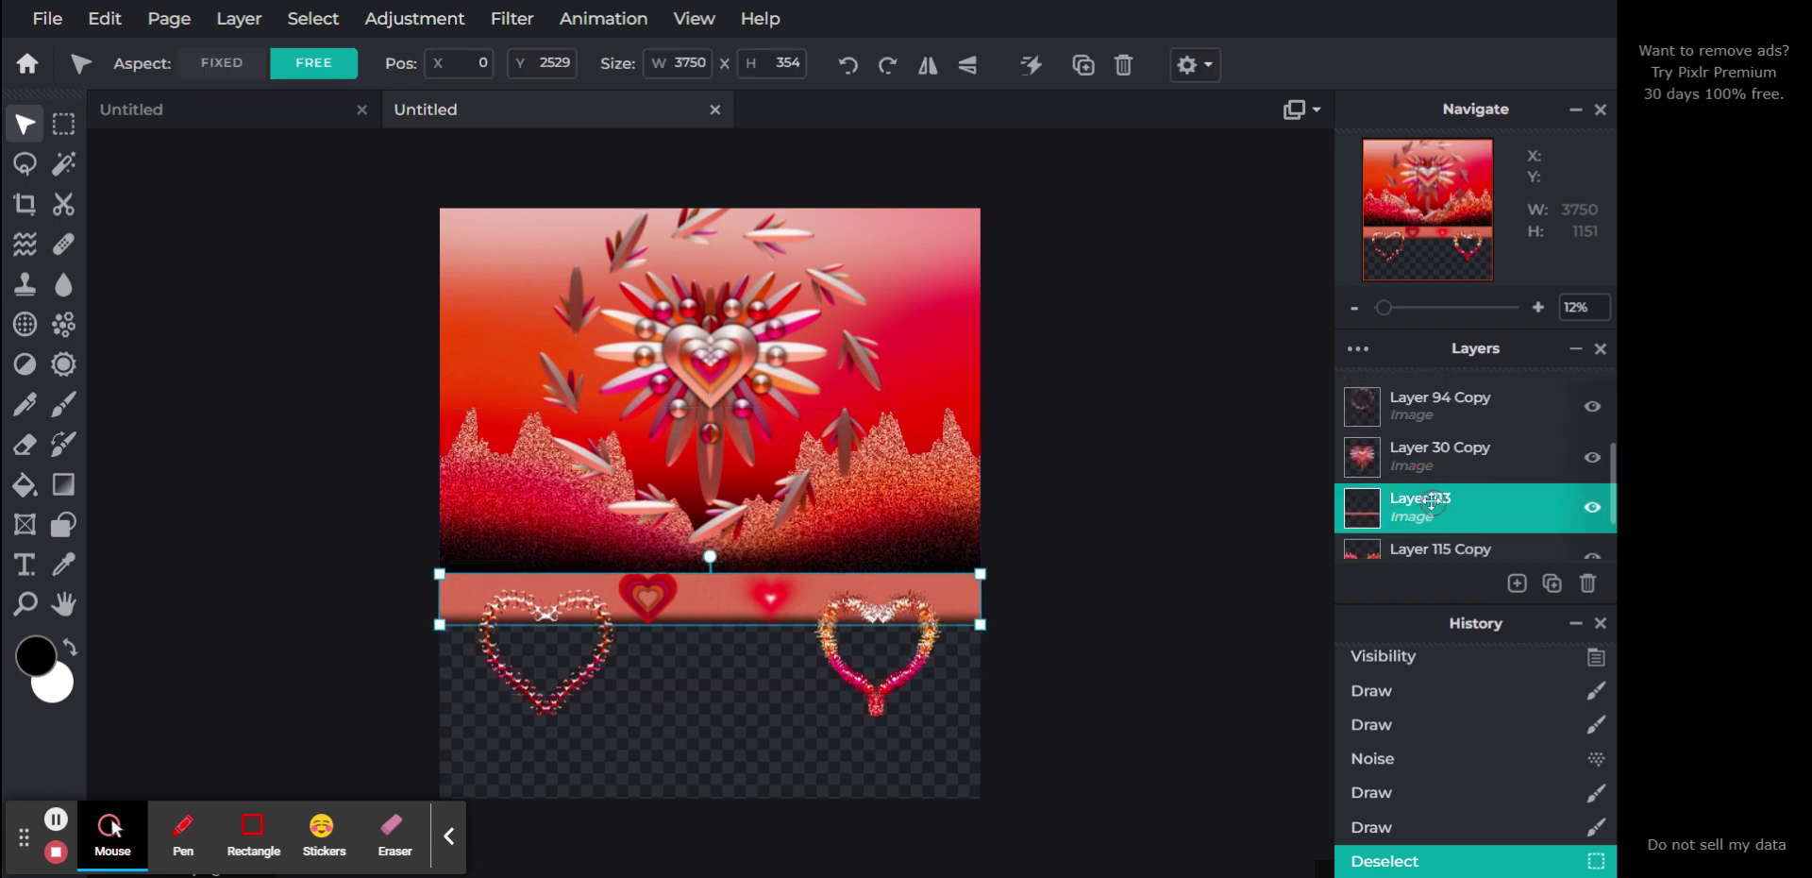
left_click(1516, 583)
left_click(1065, 512)
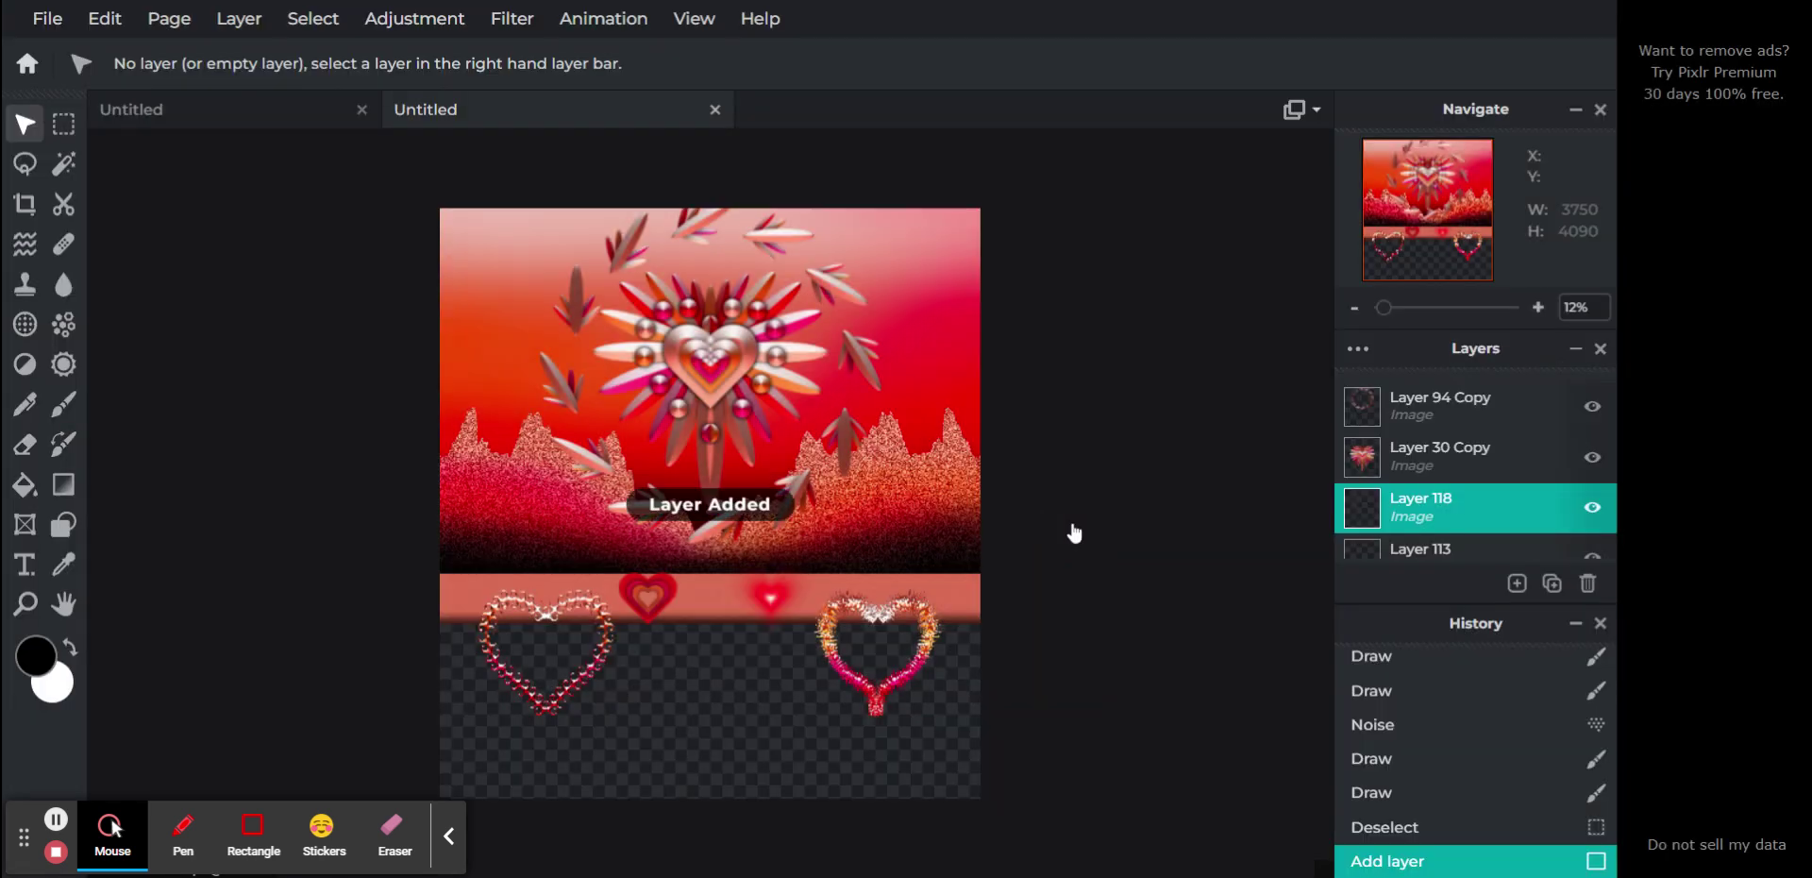
scroll(1387, 505, "down", 2)
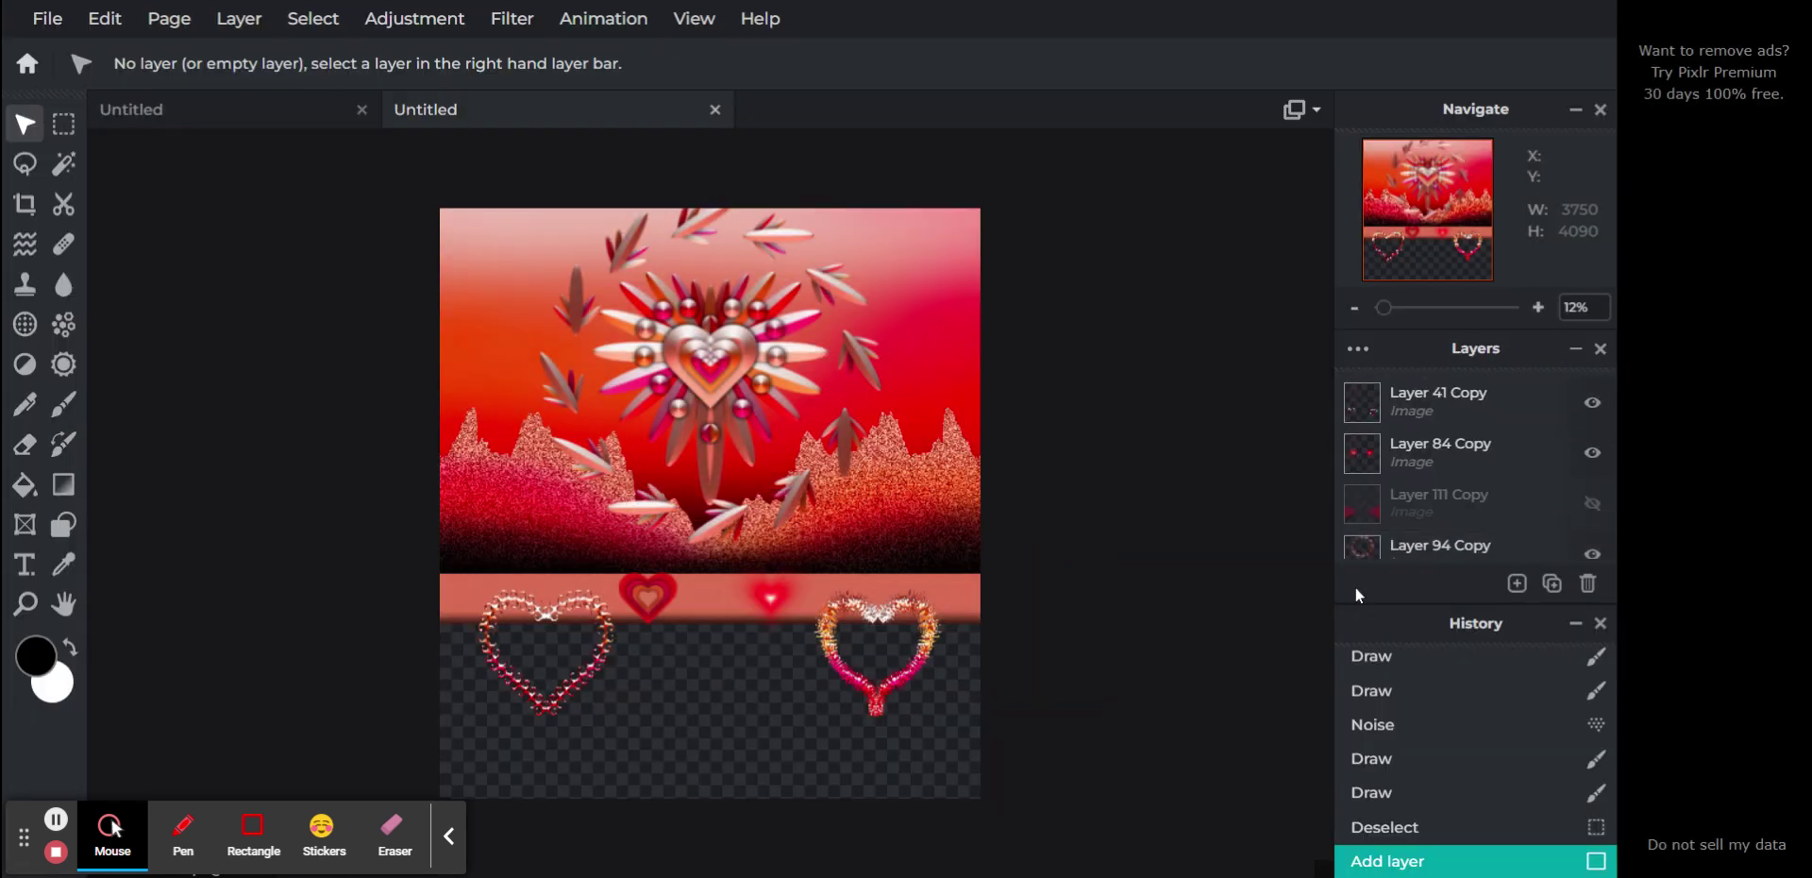
left_click(1380, 830)
Step: Select the leftover area below the mountains on Layer 115 Copy with the Magic Wand and cut it away
left_click(1392, 479)
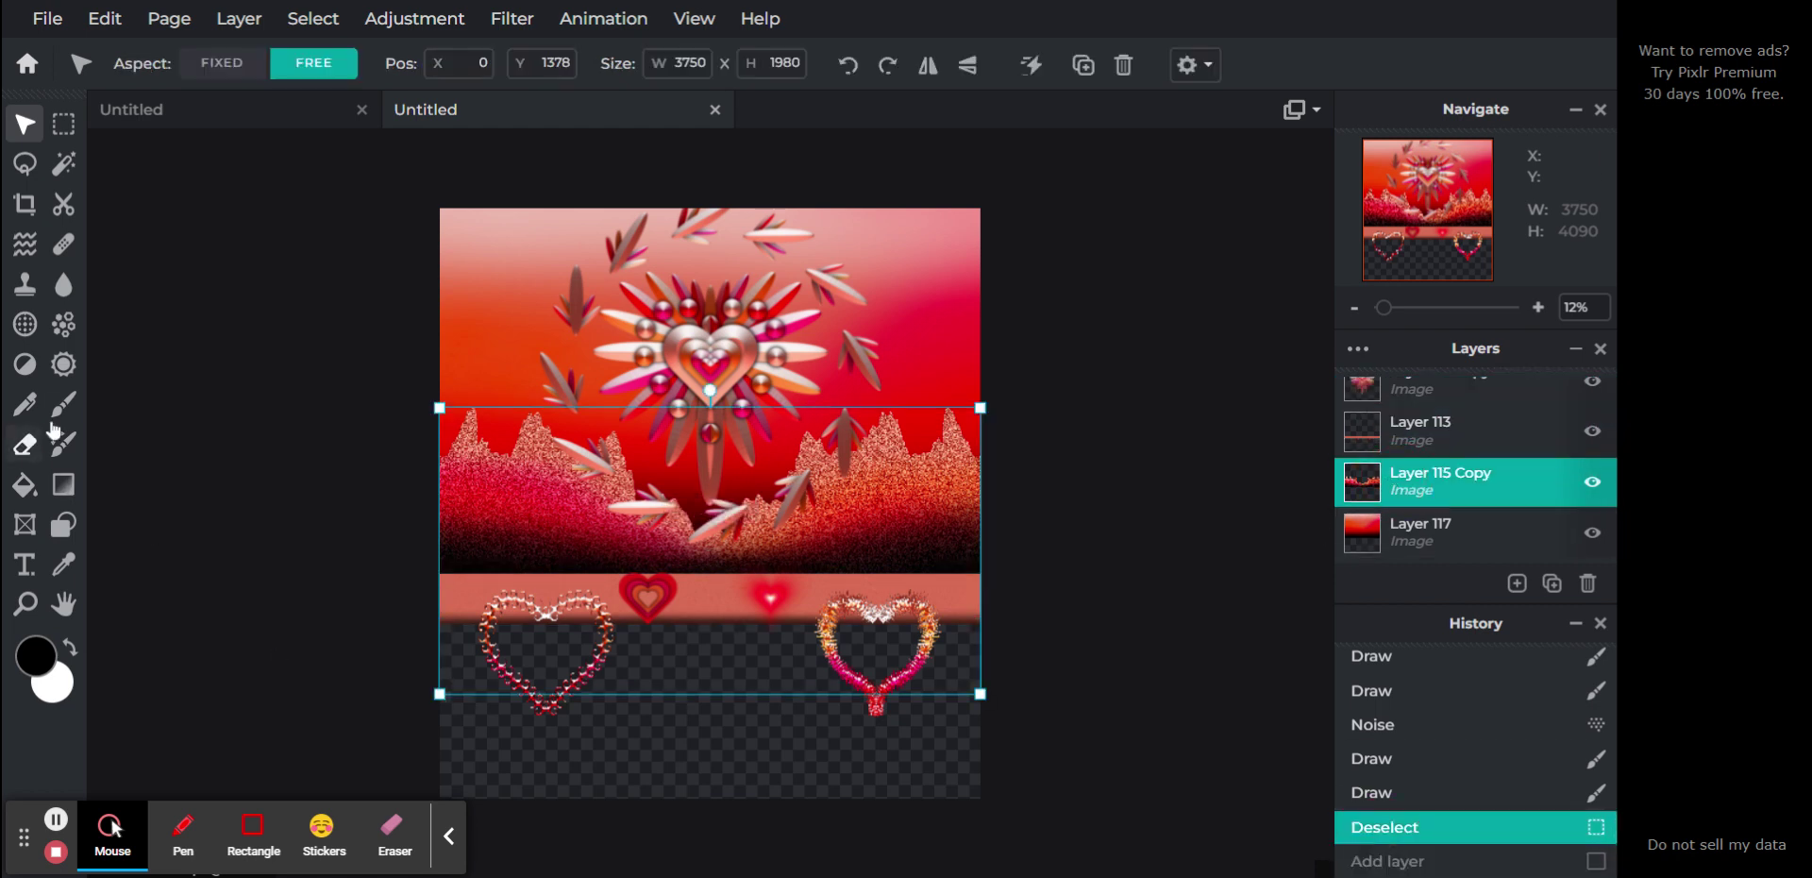
left_click(64, 166)
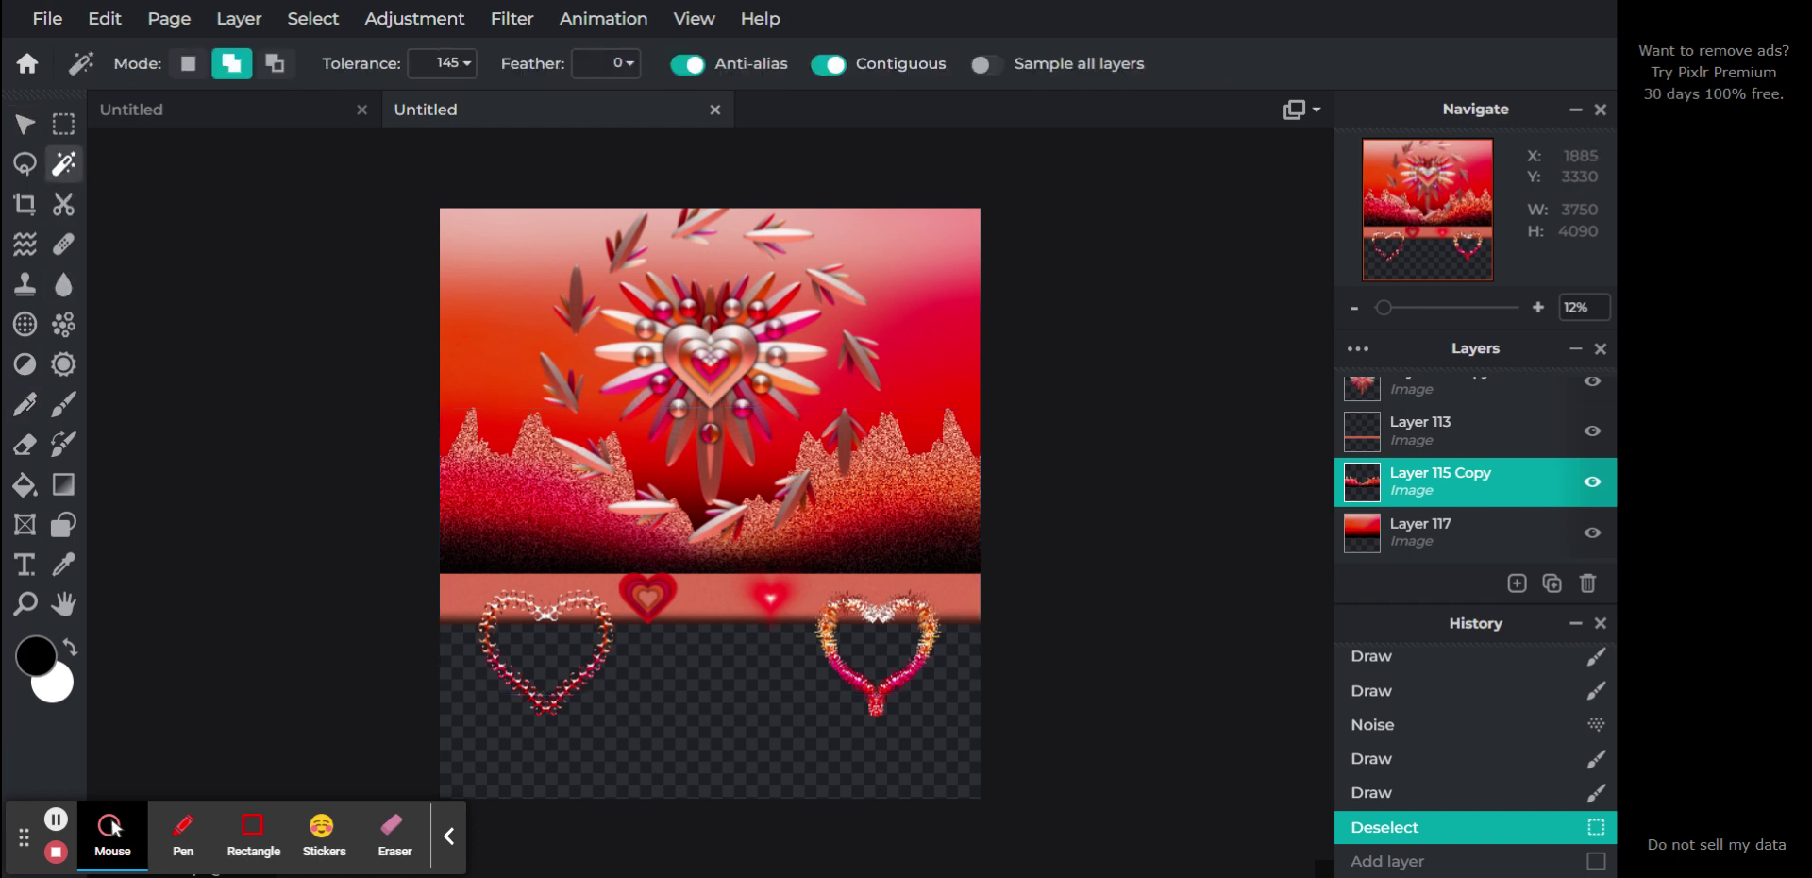
left_click(713, 692)
key("alt")
key("ctrl+x")
key("ctrl+d")
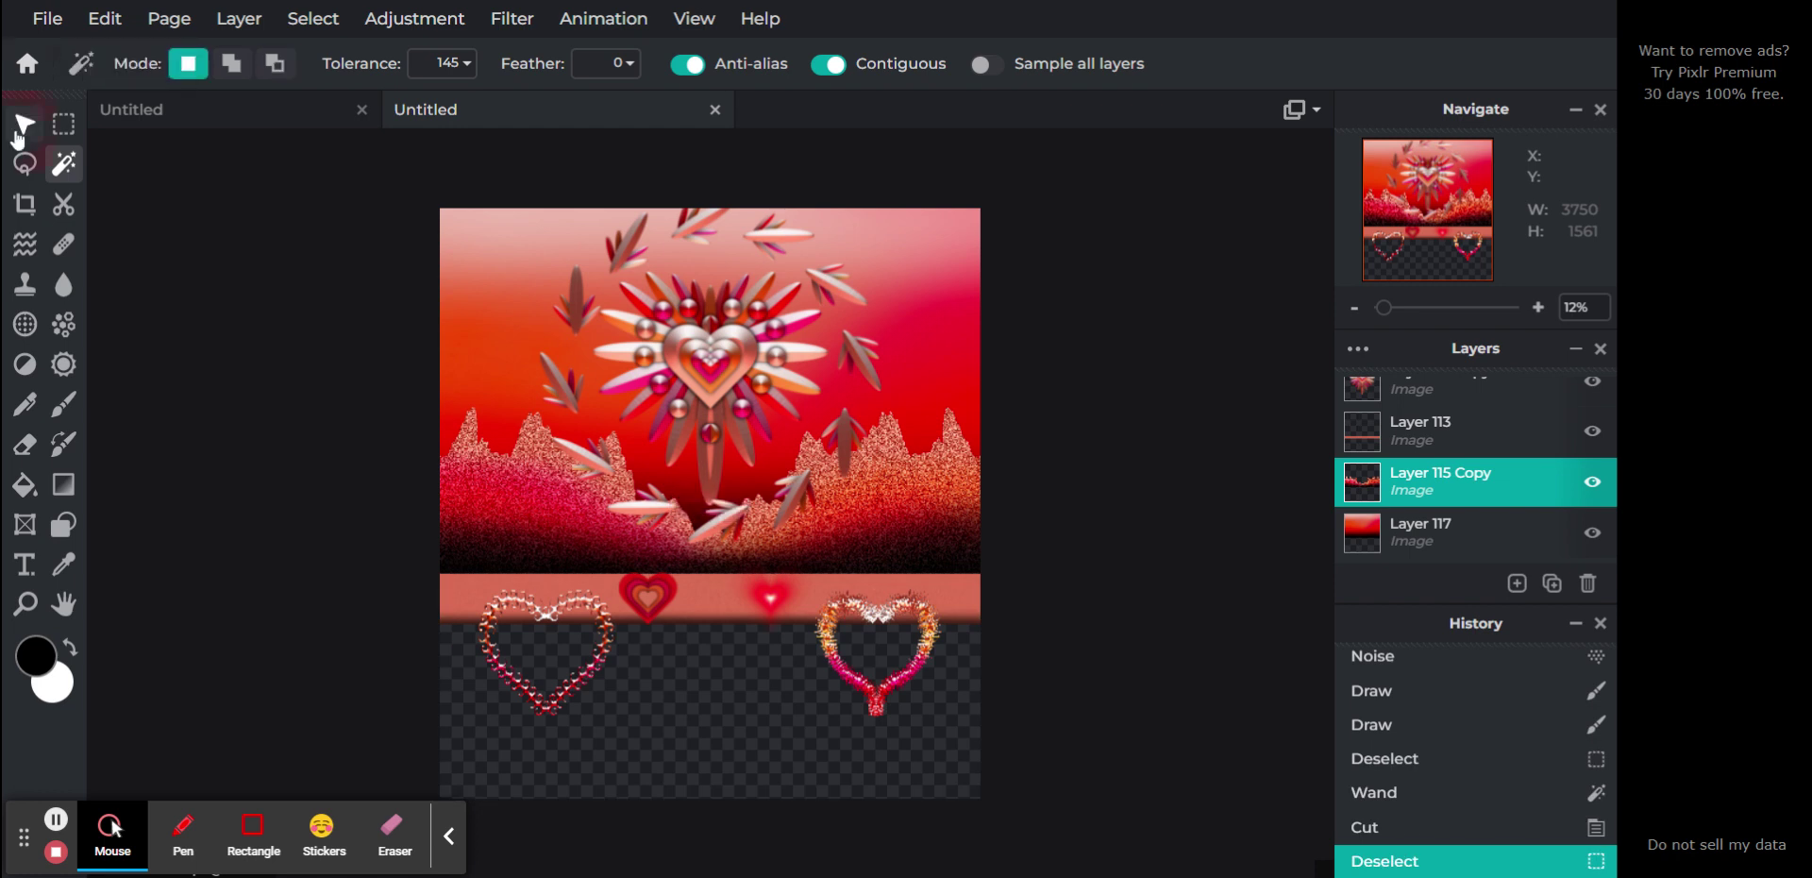
left_click(17, 135)
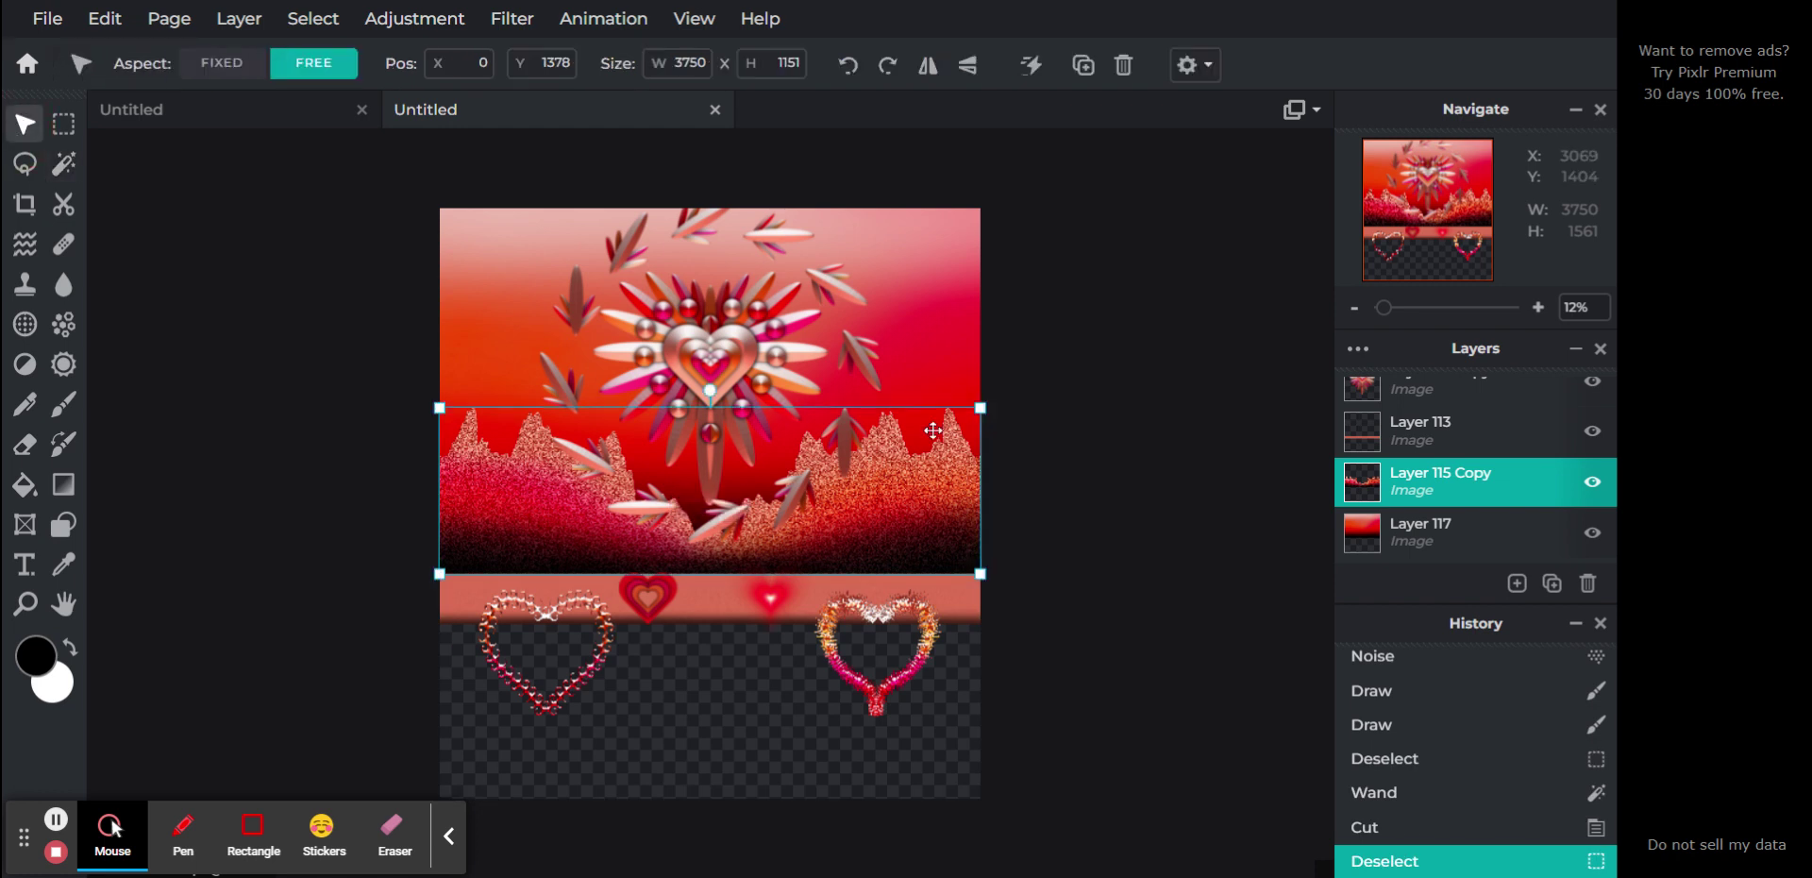
Step: Duplicate the mountain layer and flip the copy vertically
left_click(1552, 582)
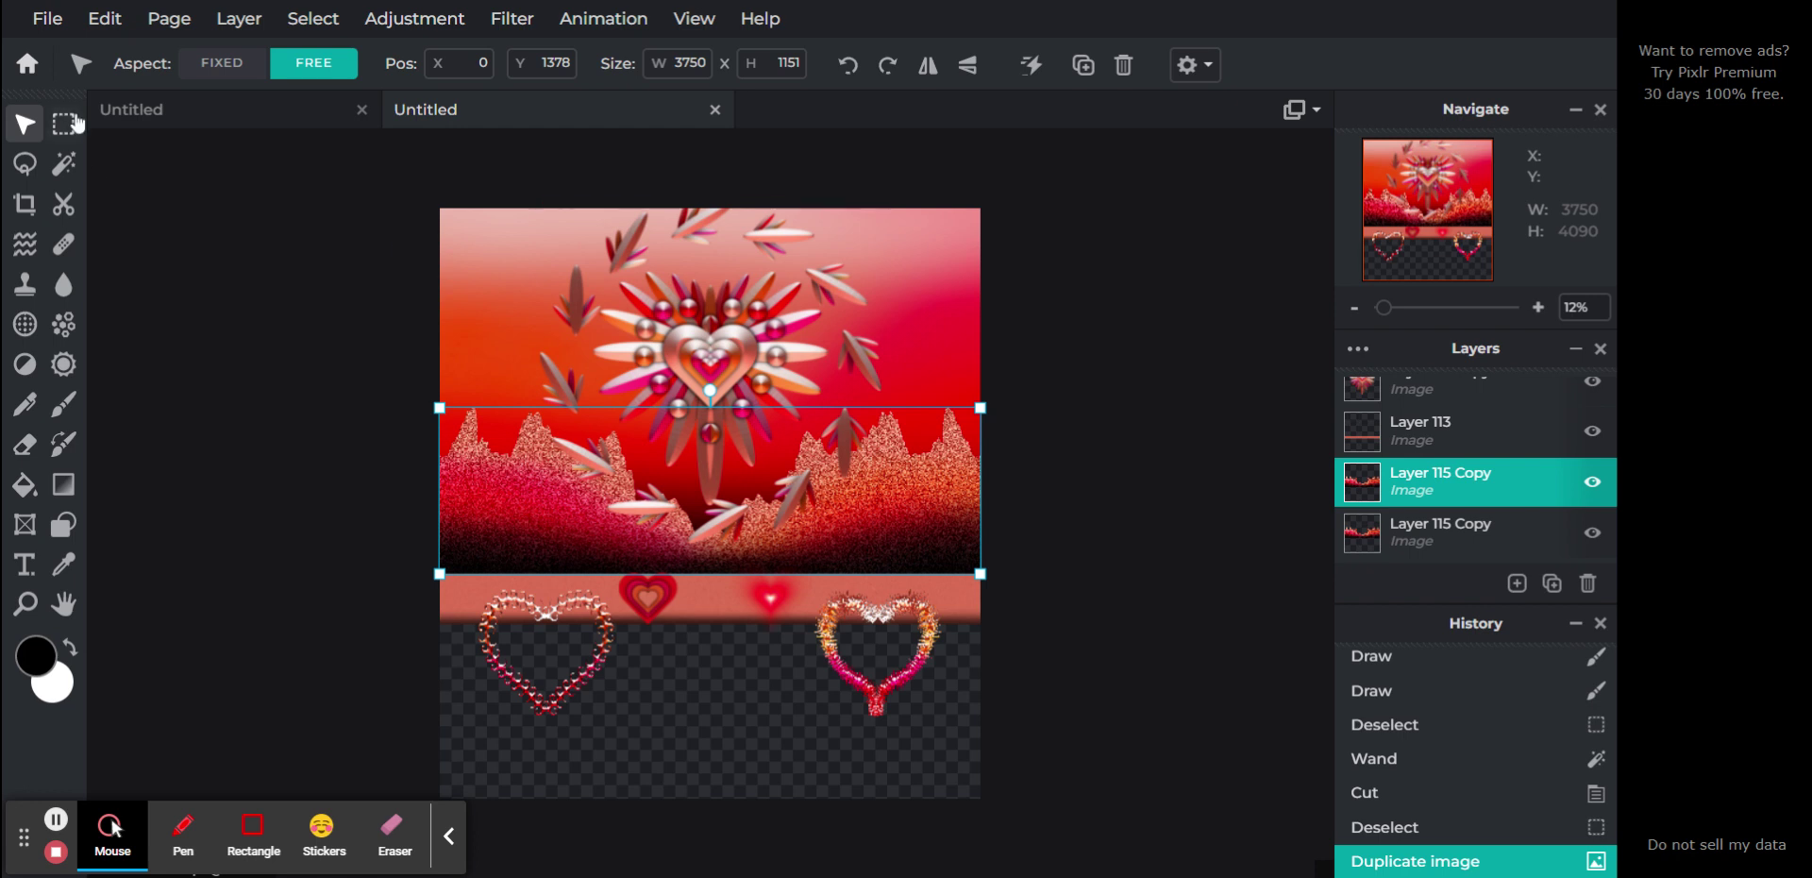
left_click(965, 70)
left_click(317, 30)
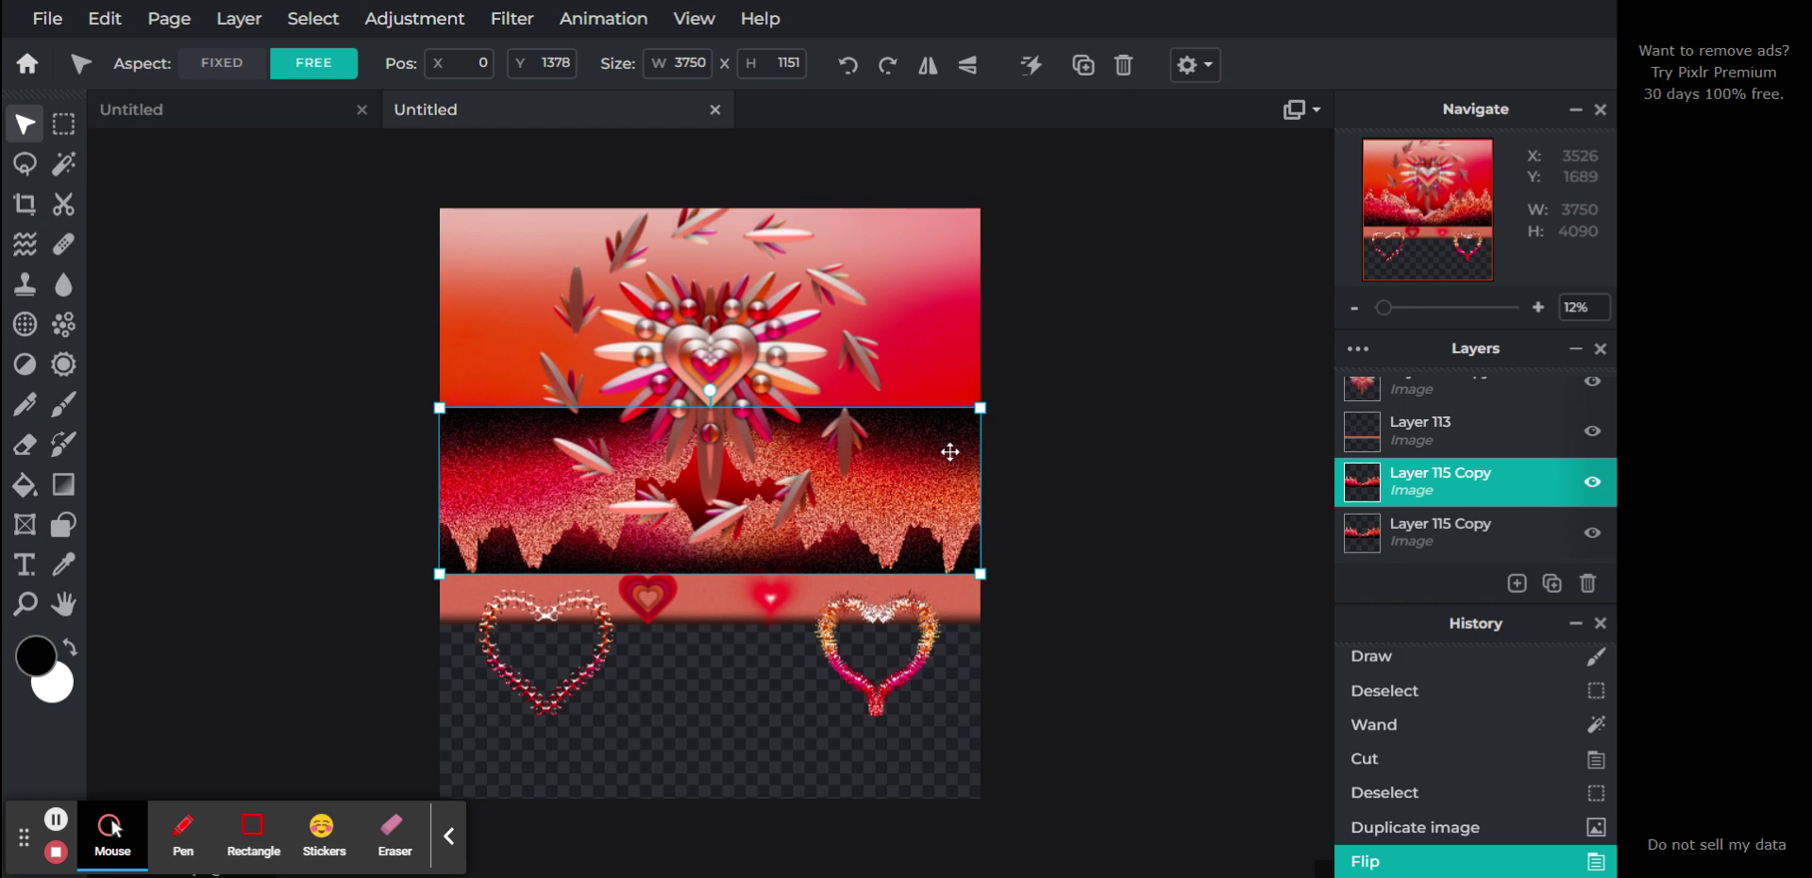
Step: Turn the flipped mountain copy black by setting its hue and saturation lightness to -100
left_click(417, 21)
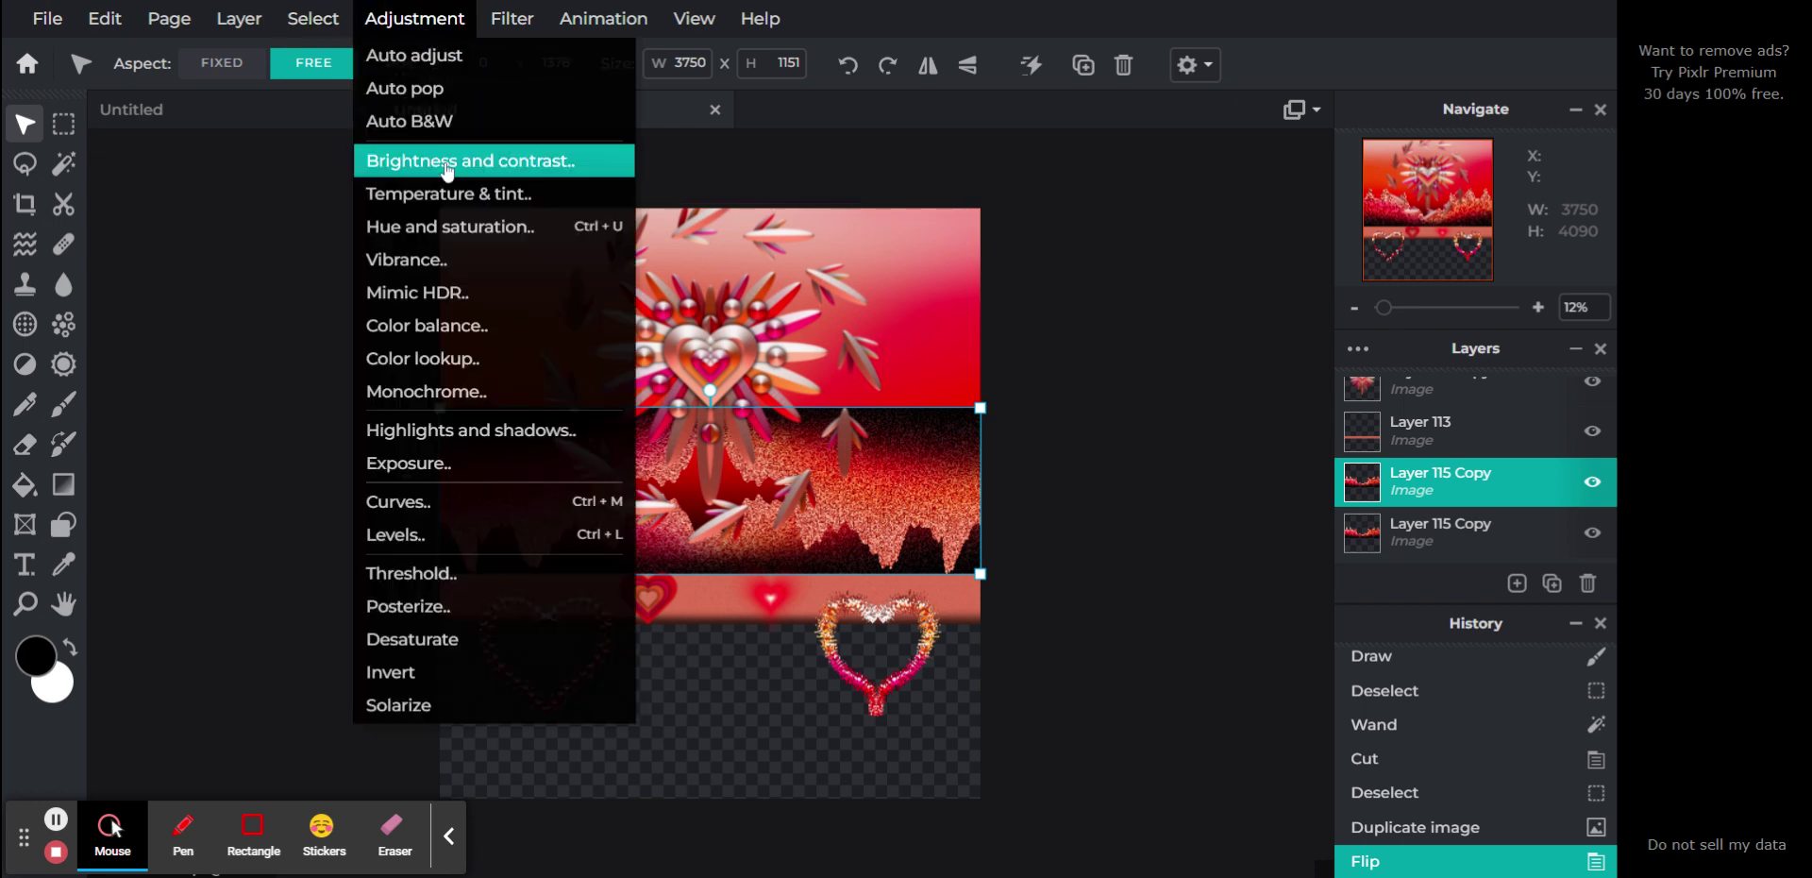
left_click(452, 226)
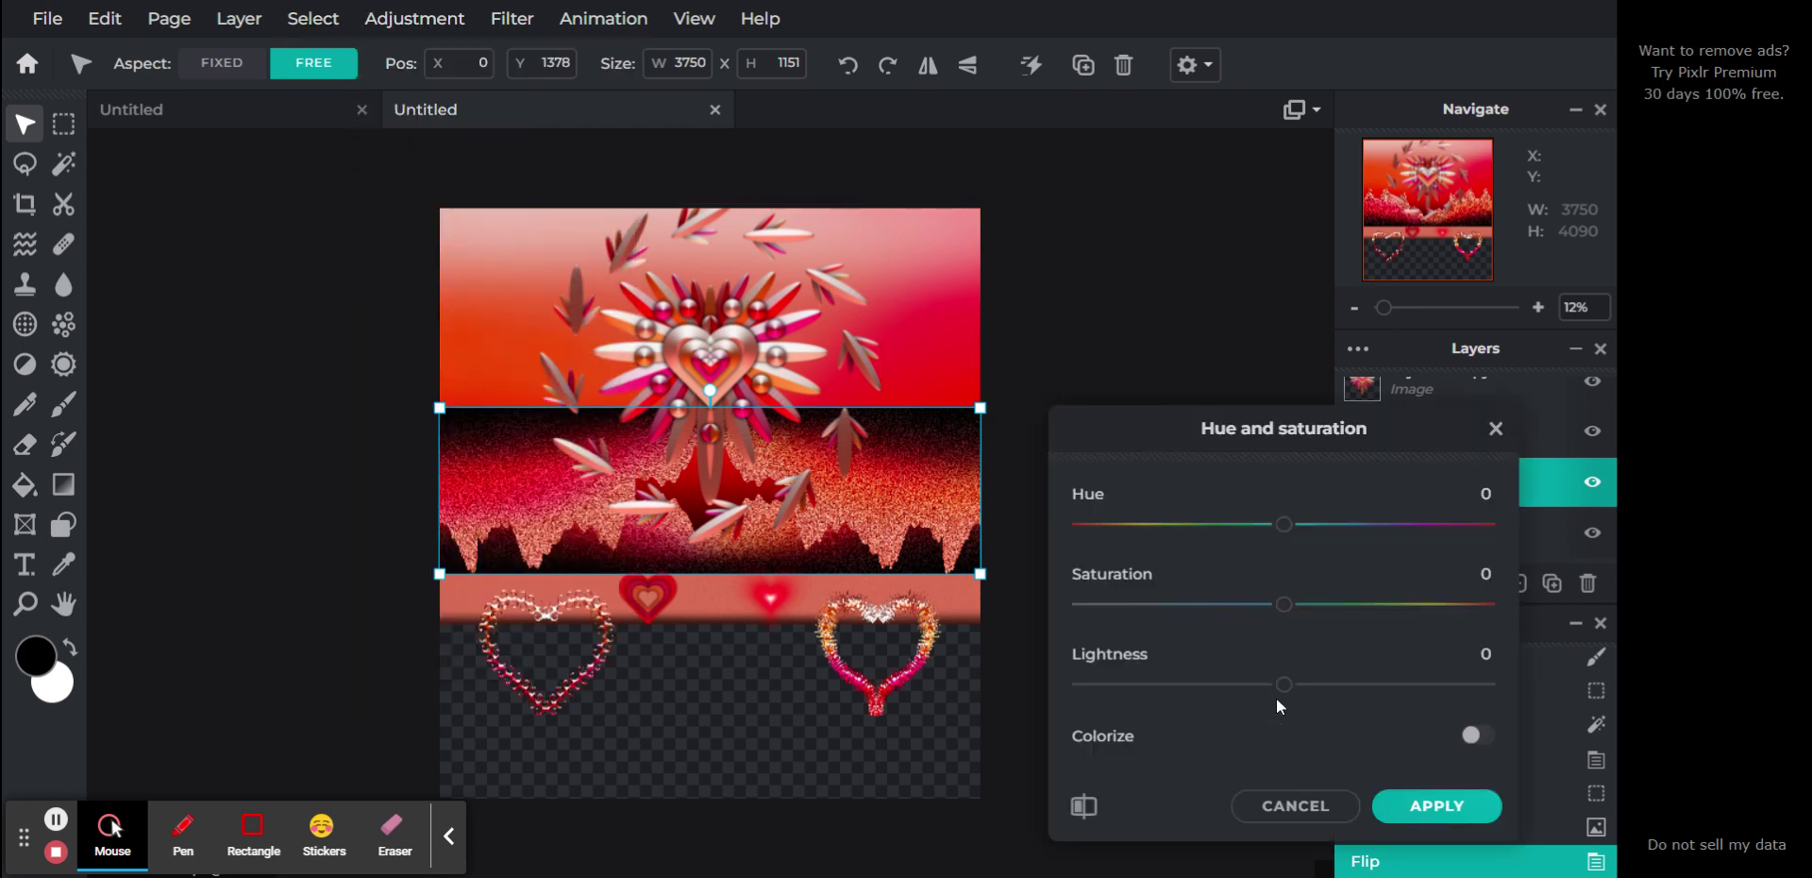
left_click_drag(1284, 685, 726, 630)
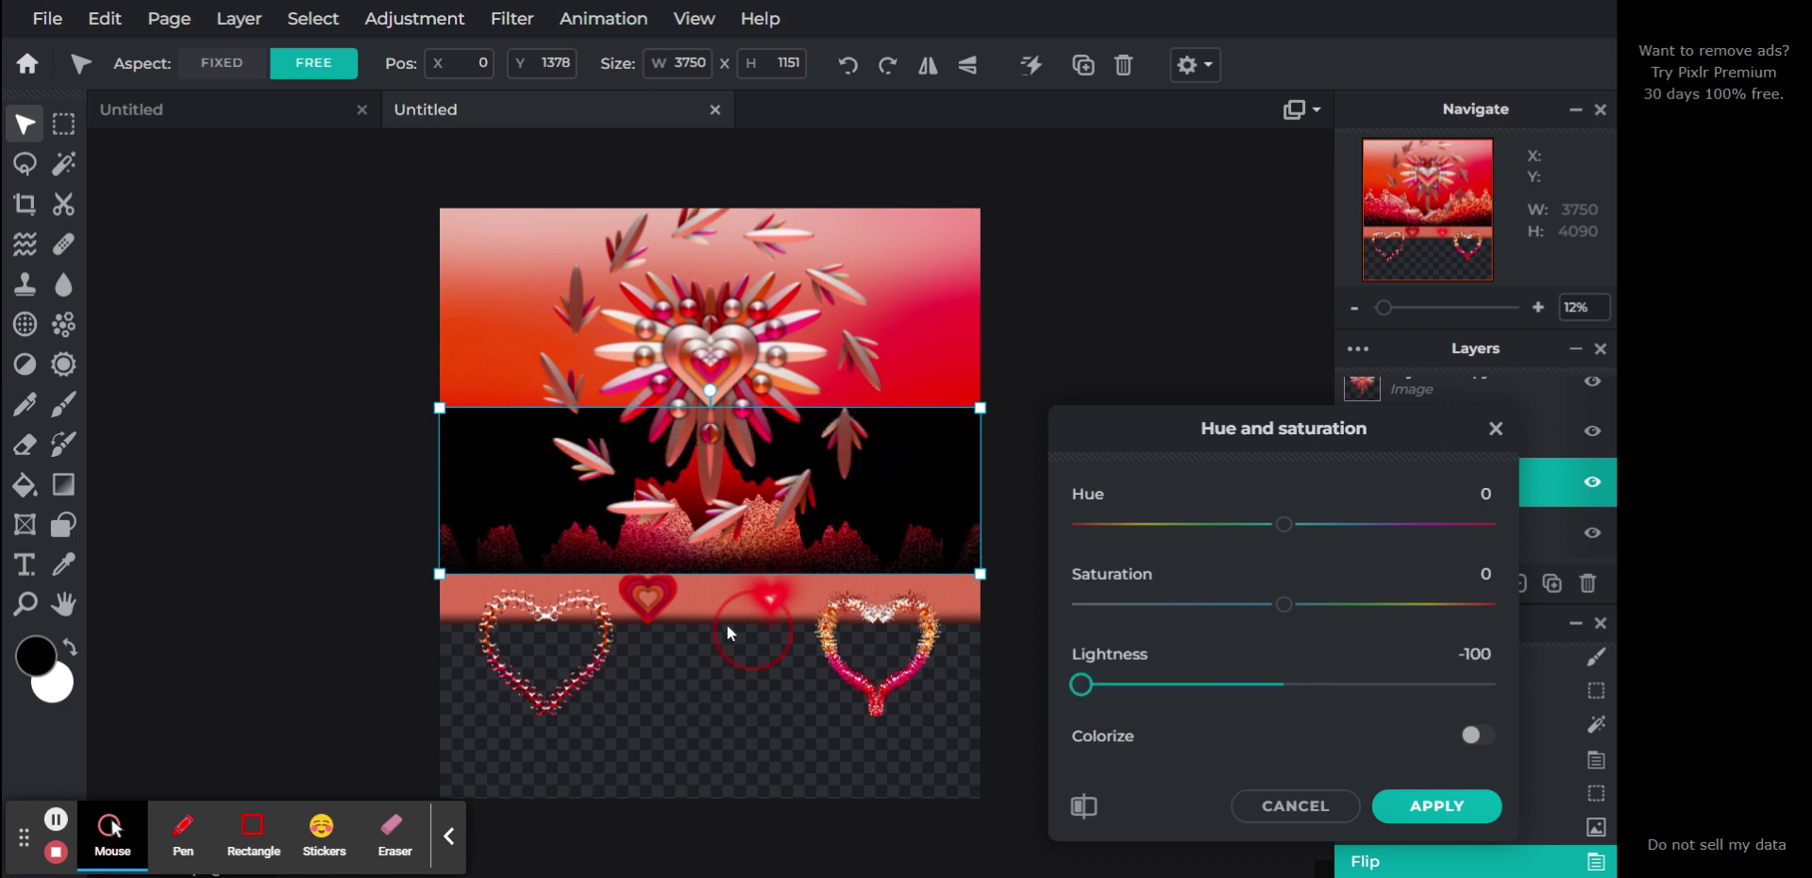
left_click(1413, 817)
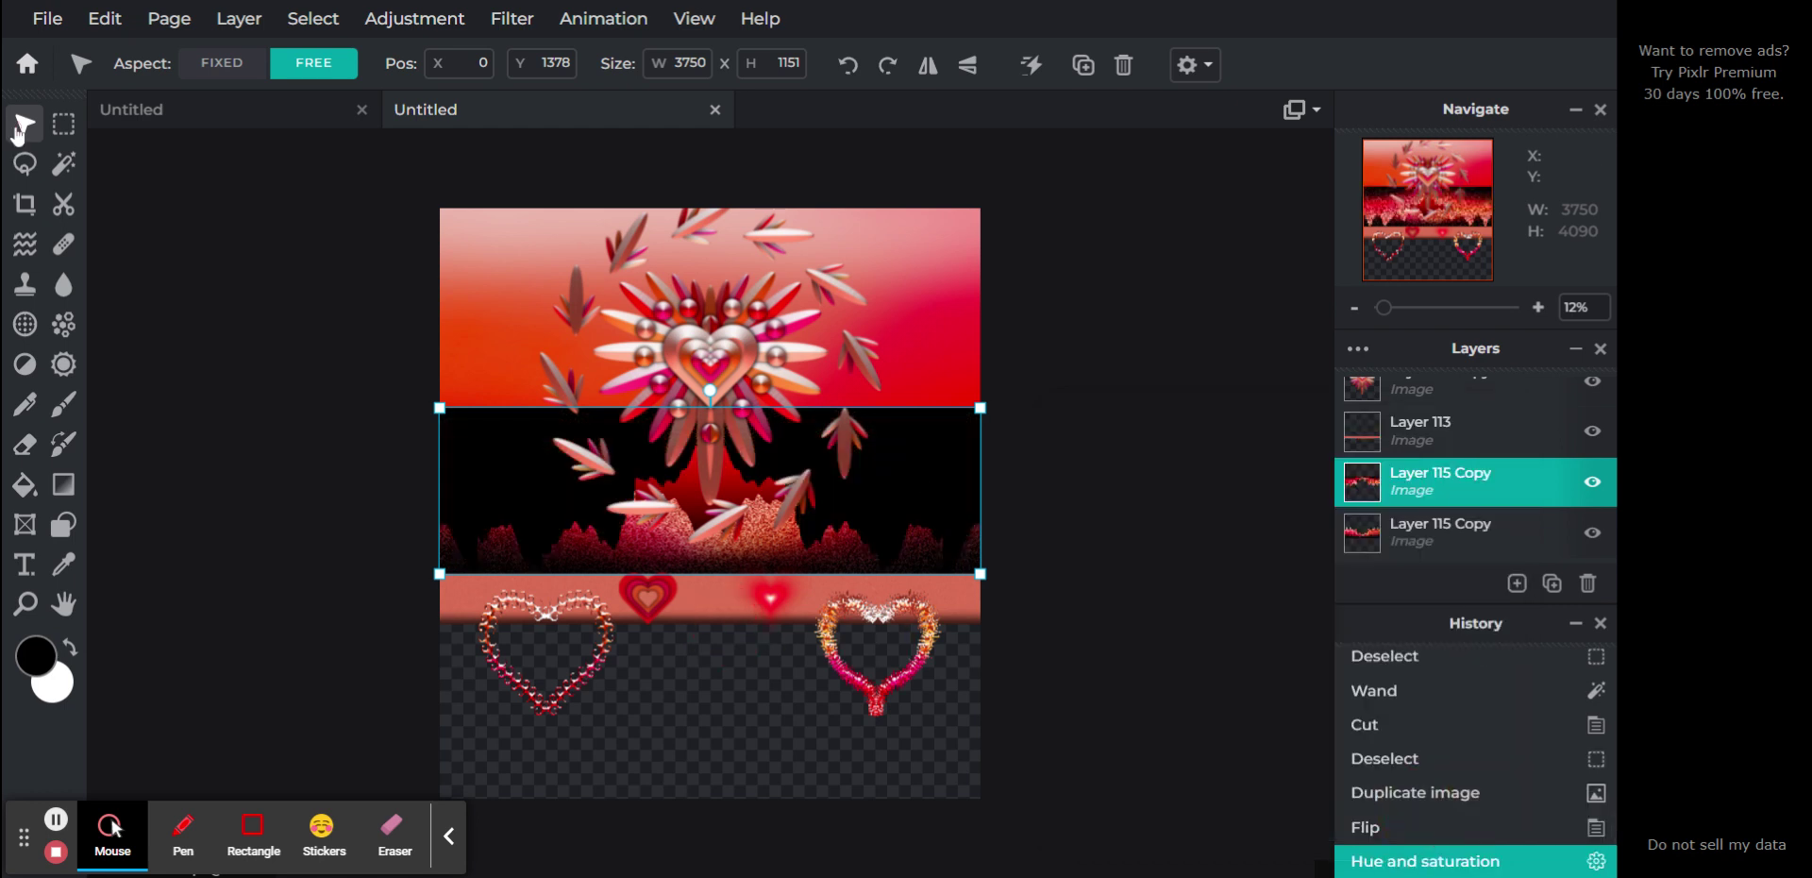
Step: Move the black mountain copy directly beneath the original mountains at Y 2529 and reduce its height to 903
left_click_drag(936, 442, 937, 613)
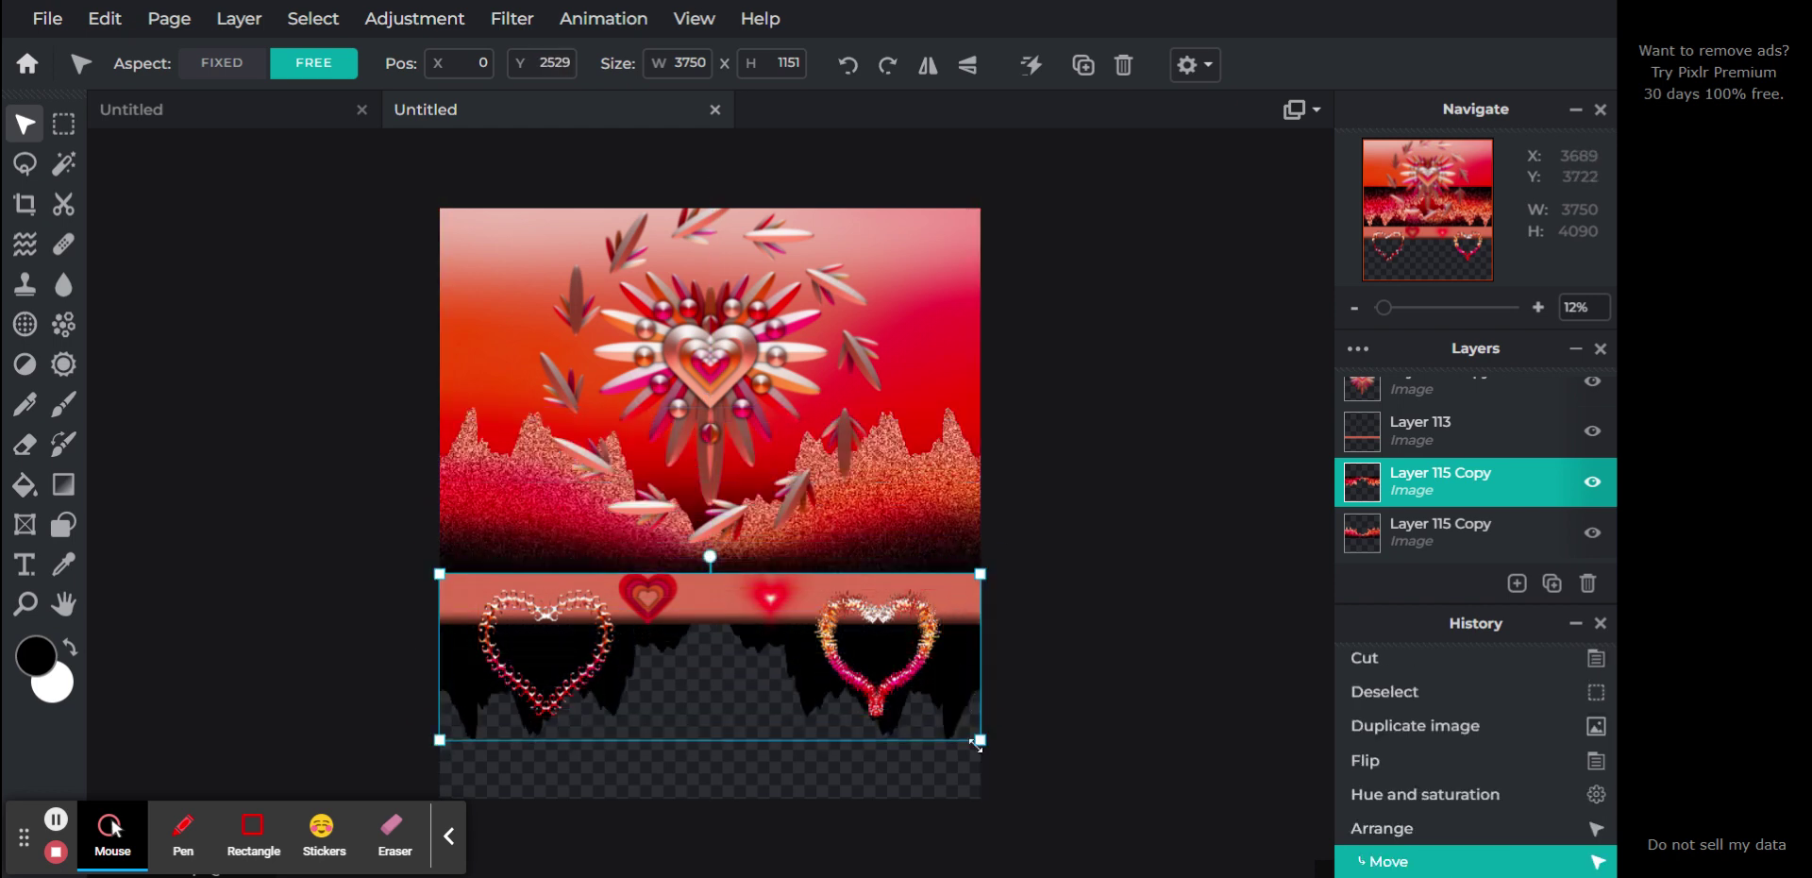
left_click_drag(979, 741, 980, 704)
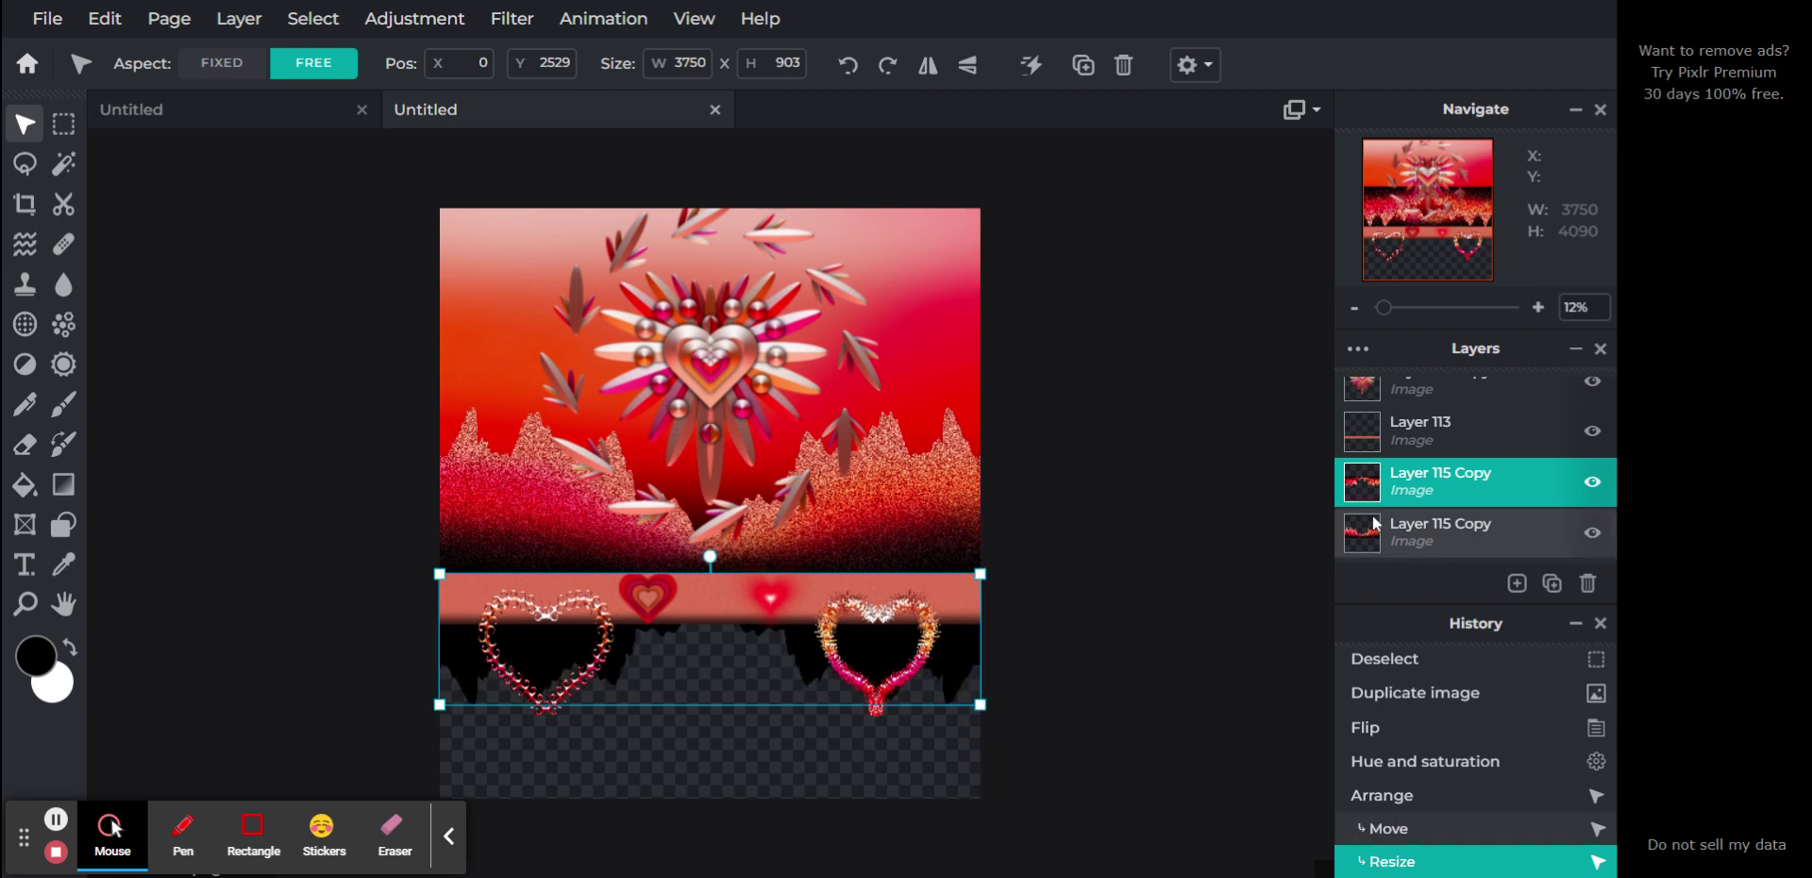
Step: Place the black mountain copy above Layer 113 in the layer order and squash its height to 178
left_click_drag(1392, 488, 1404, 443)
left_click_drag(981, 705, 982, 598)
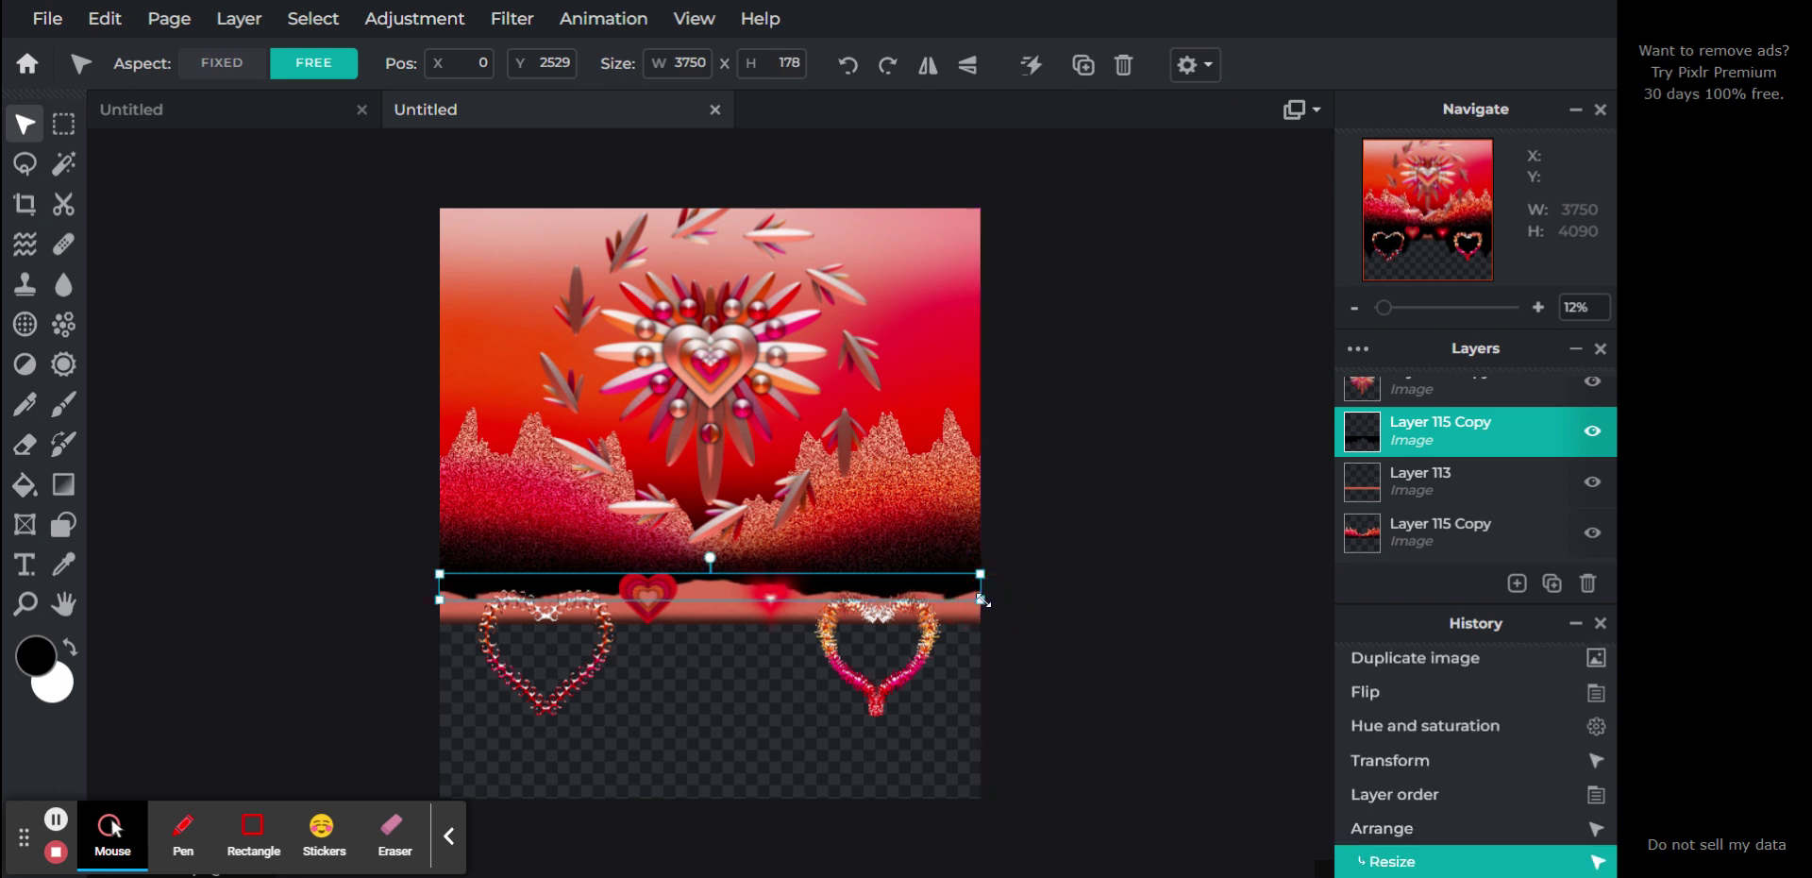
left_click(1082, 600)
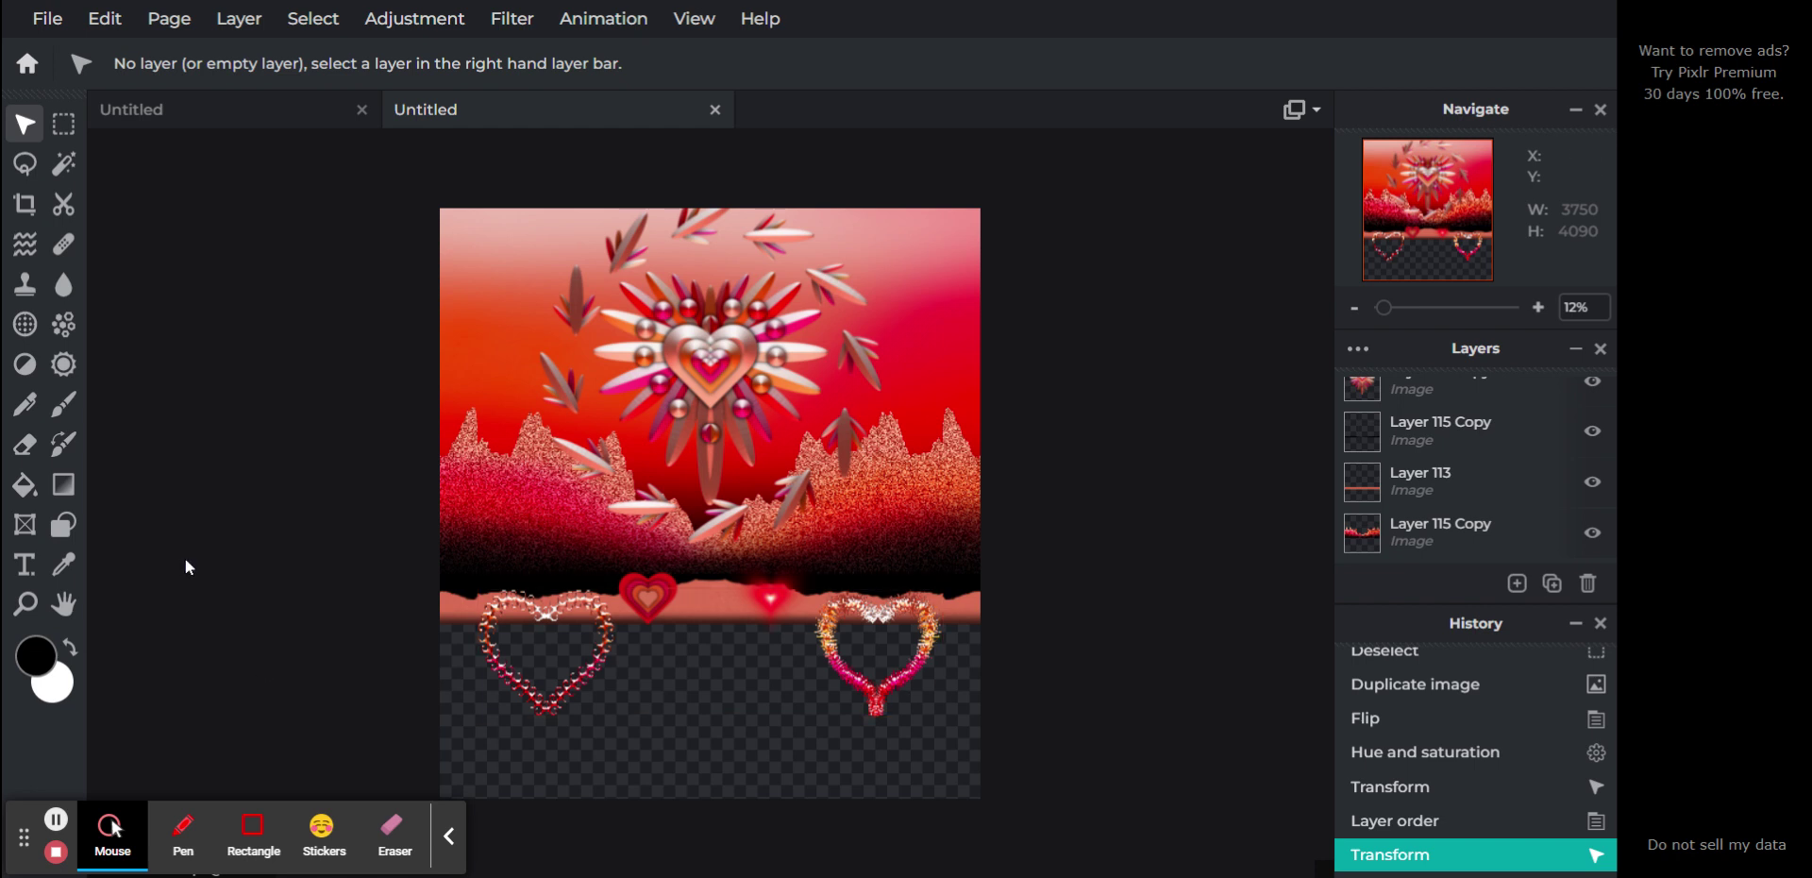
Step: Draw a thin black Sketchy pen line across the canvas's lower edge on the black mountain copy layer
left_click(25, 404)
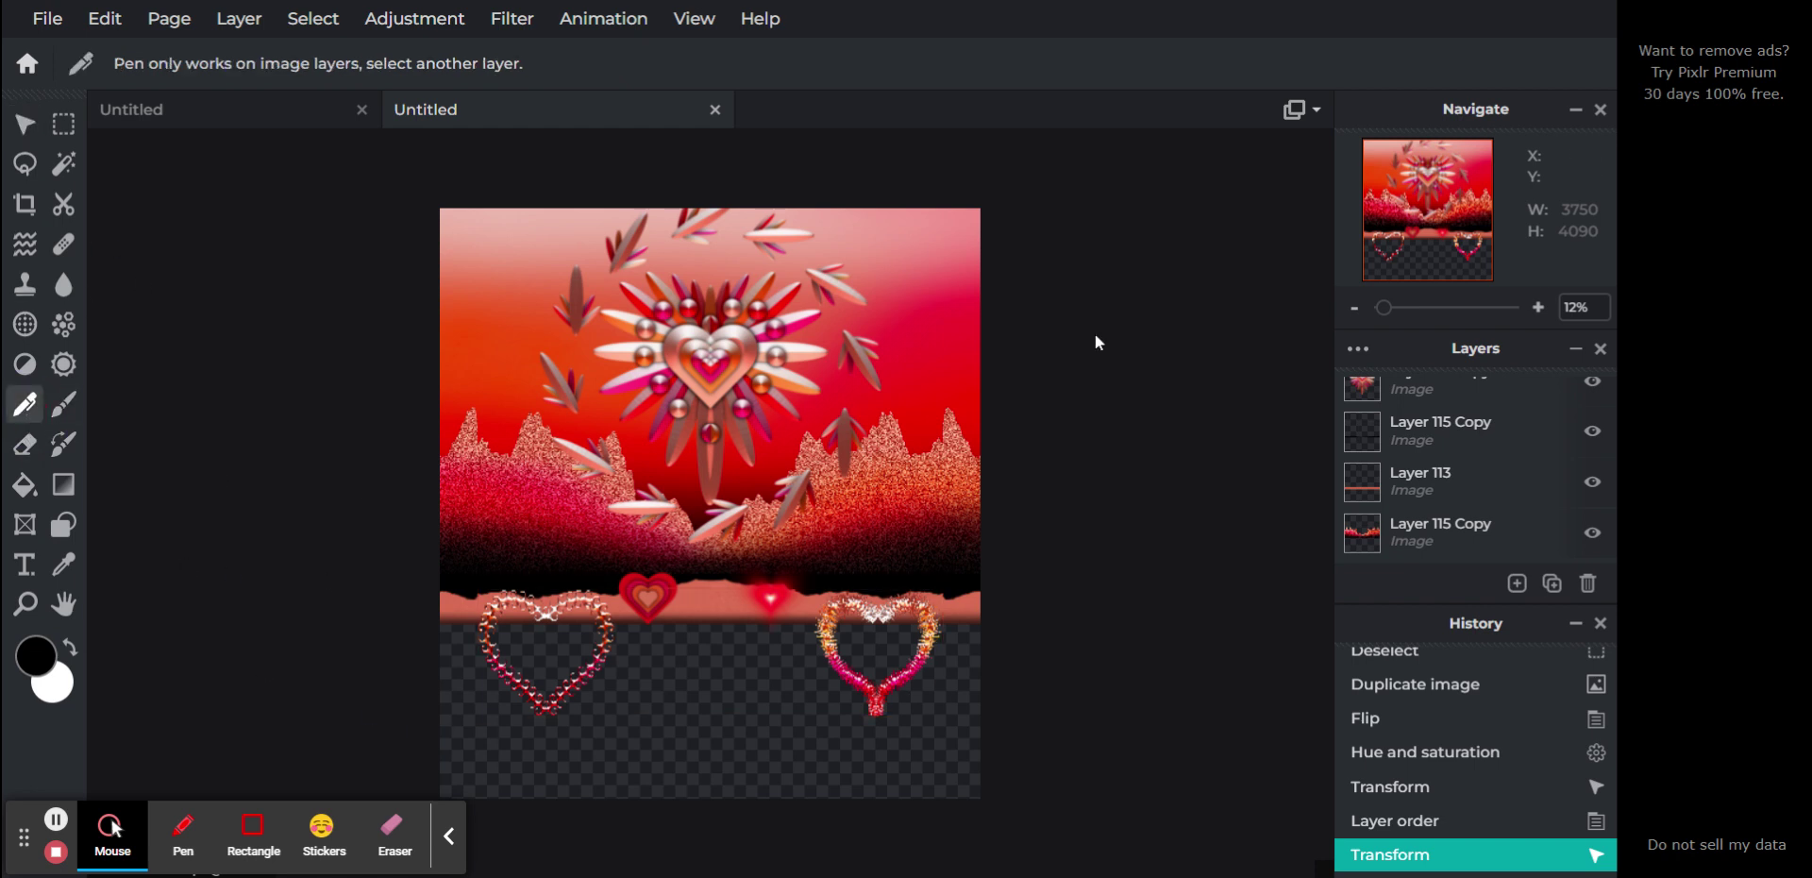
left_click(1410, 422)
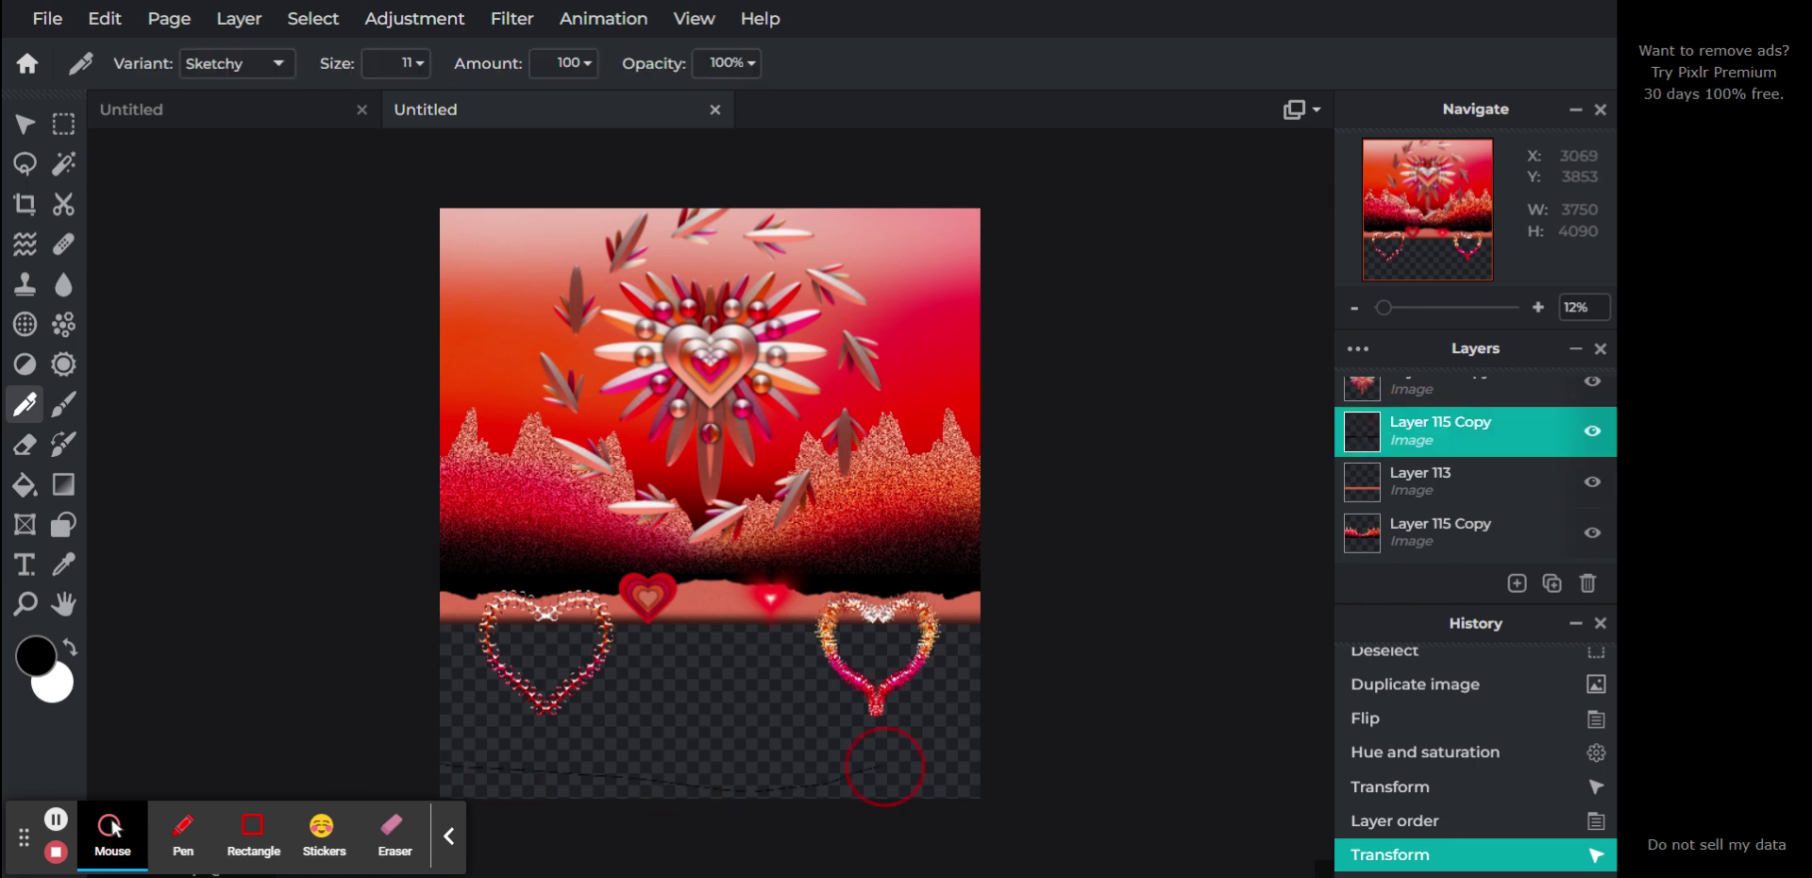
left_click(1093, 753)
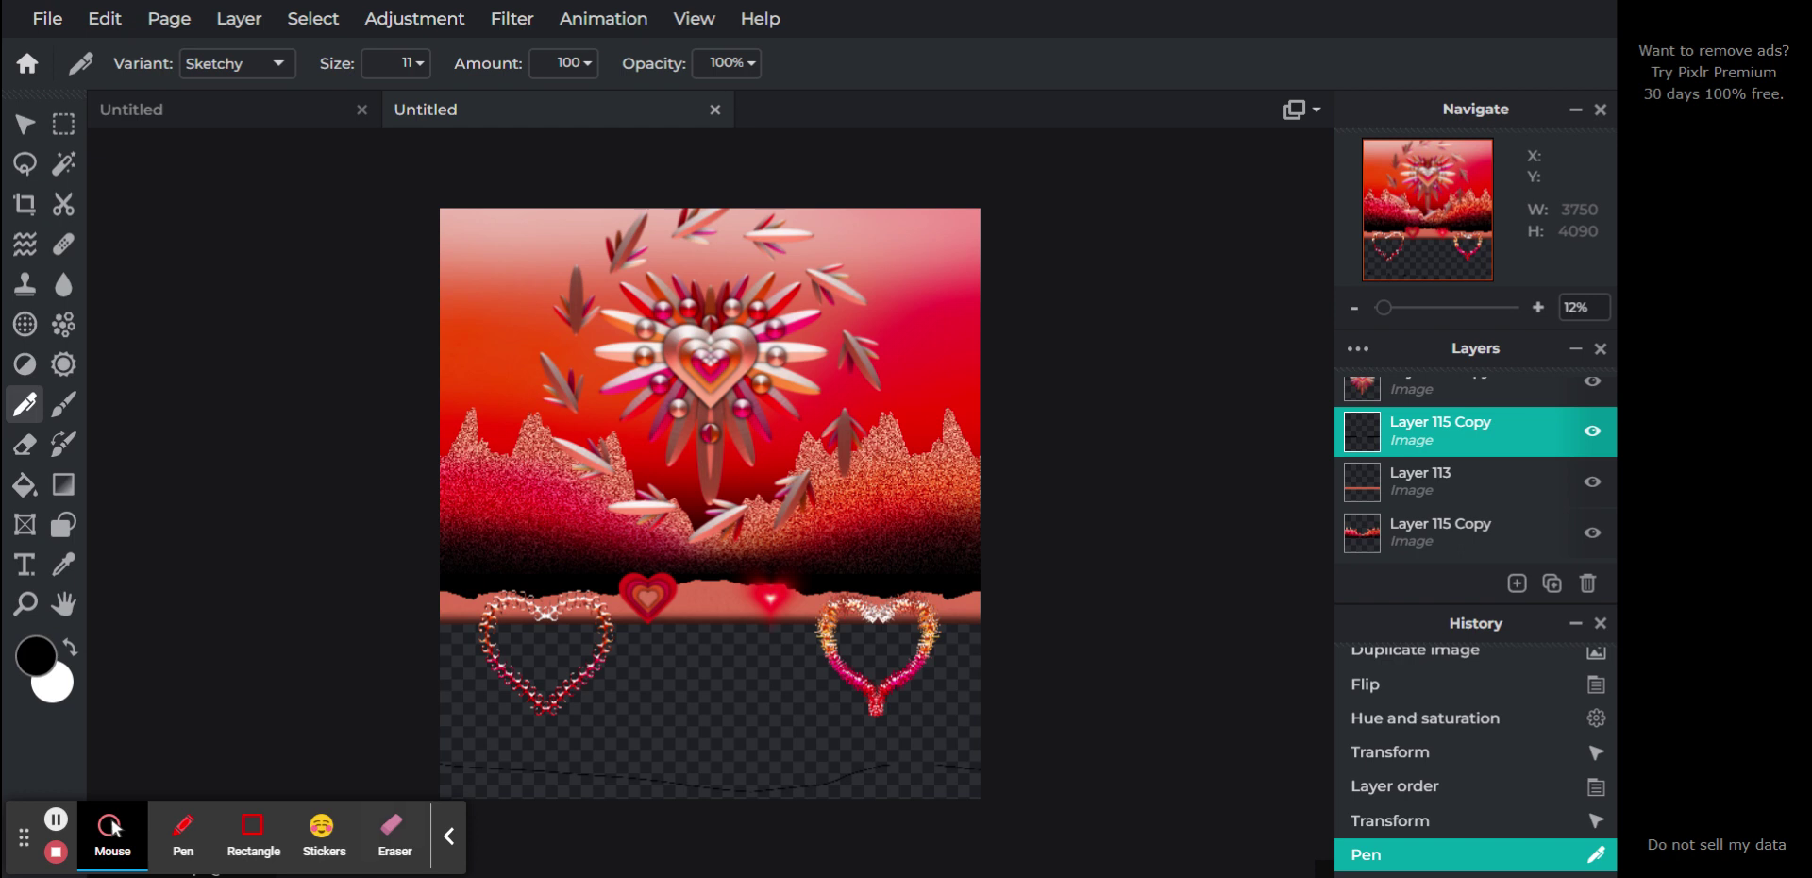
Step: Blur the black mountain copy layer with an amount of 100
left_click(24, 125)
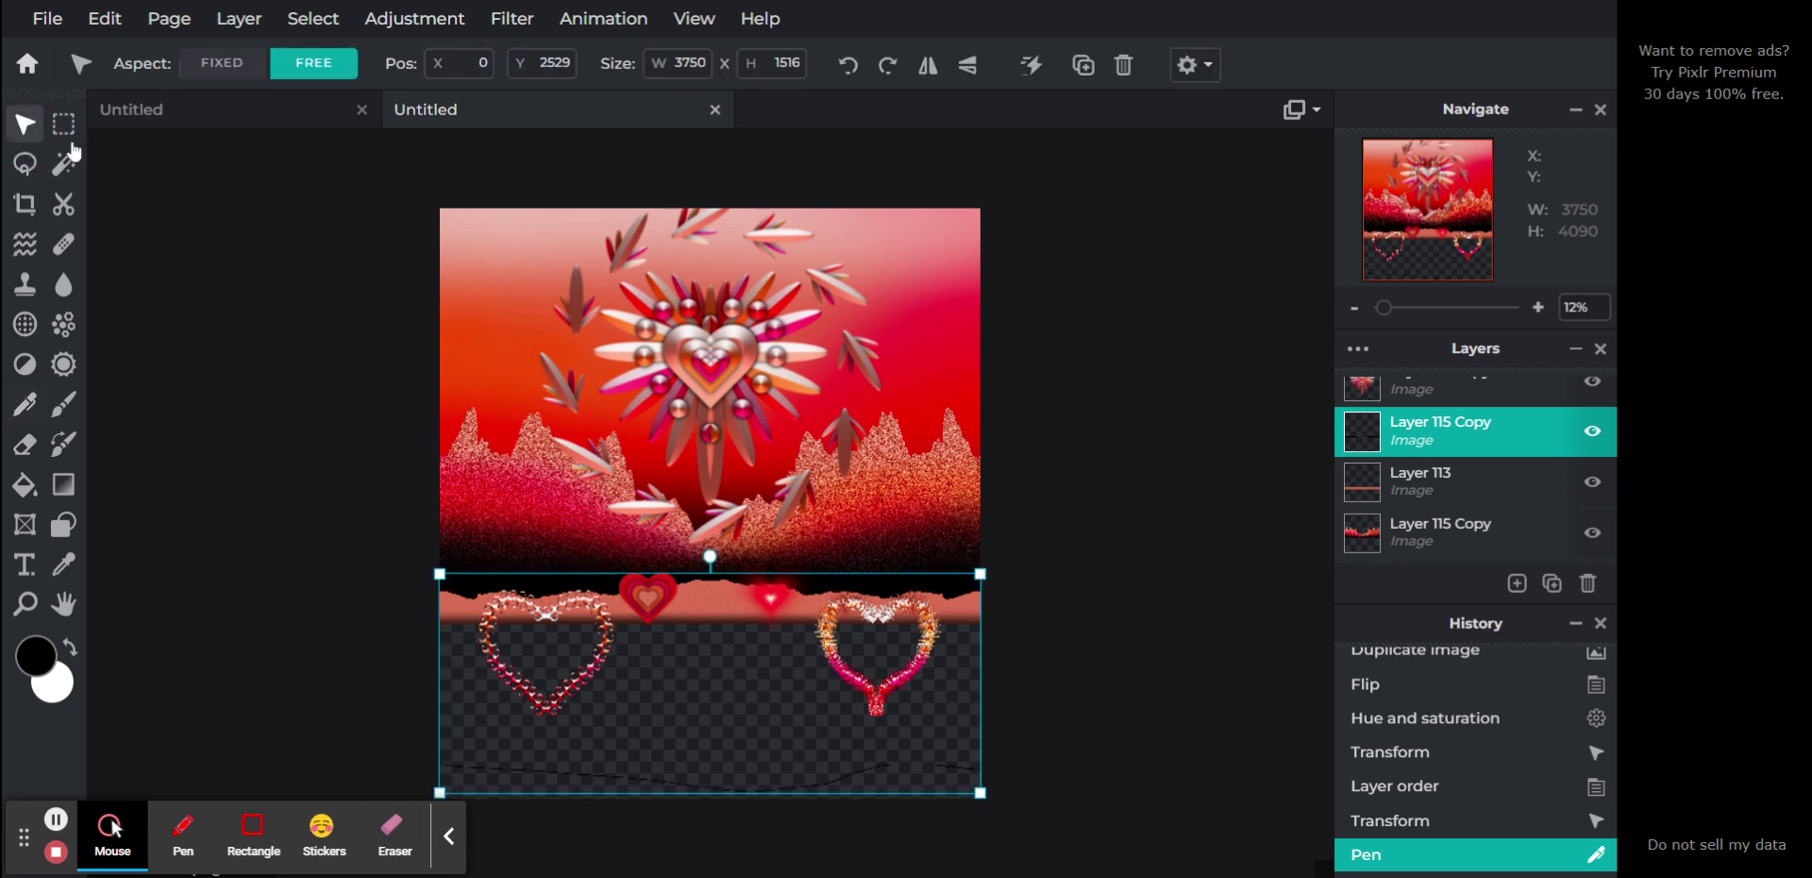
left_click(512, 19)
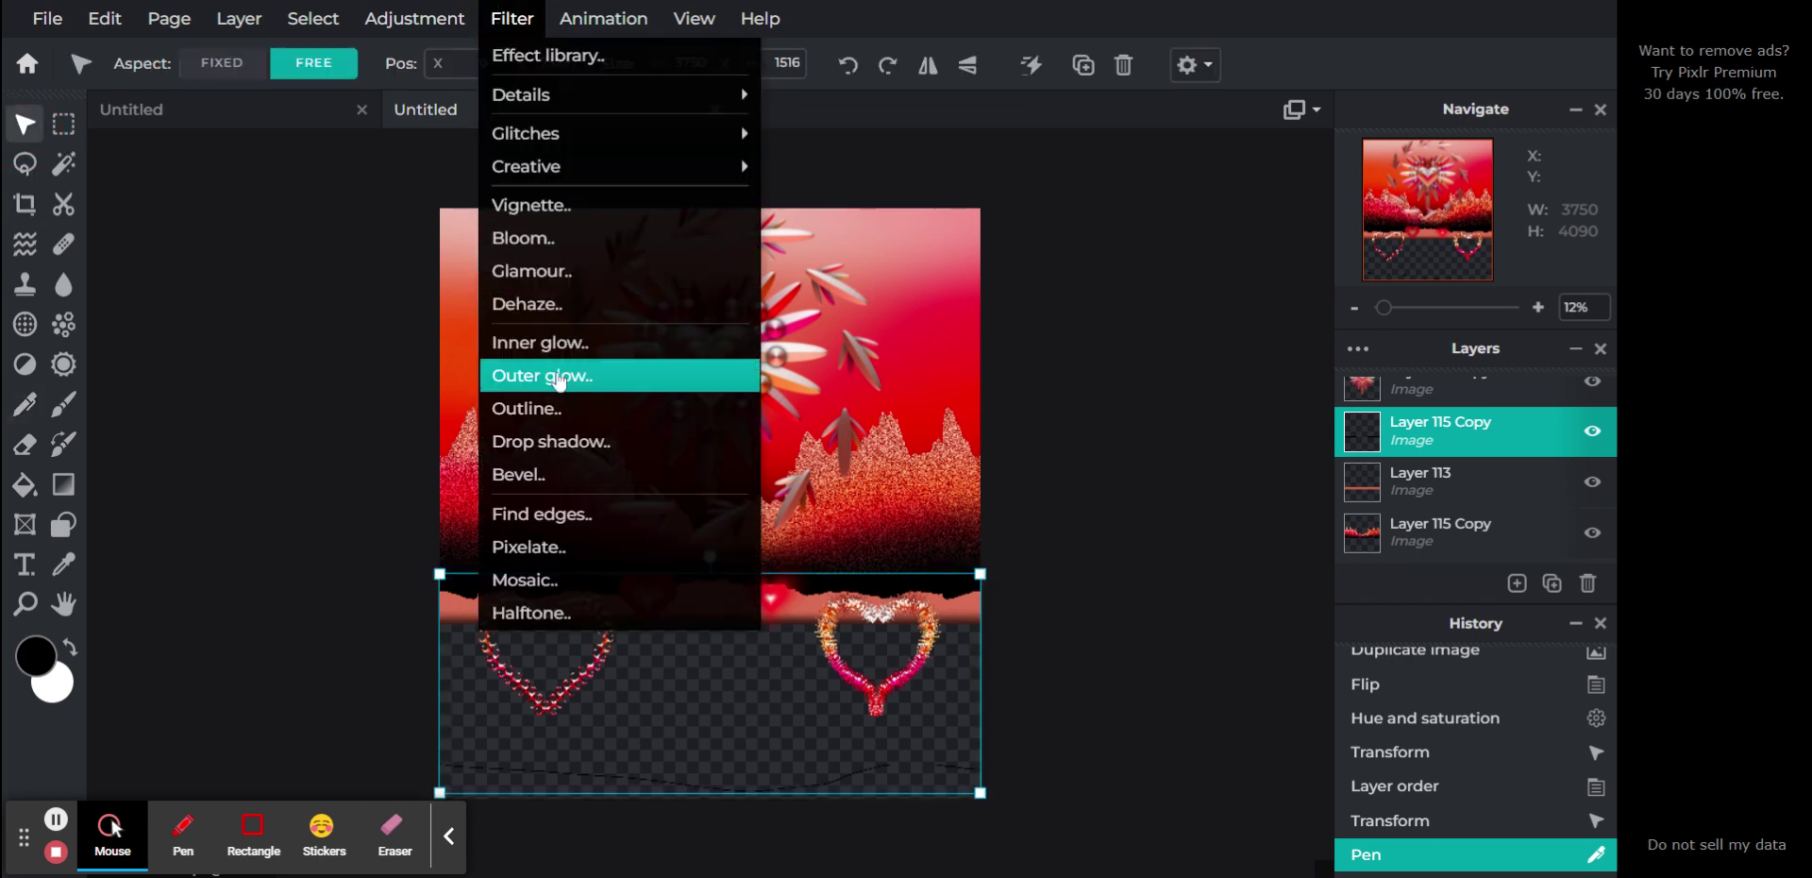
mouse_move(429, 23)
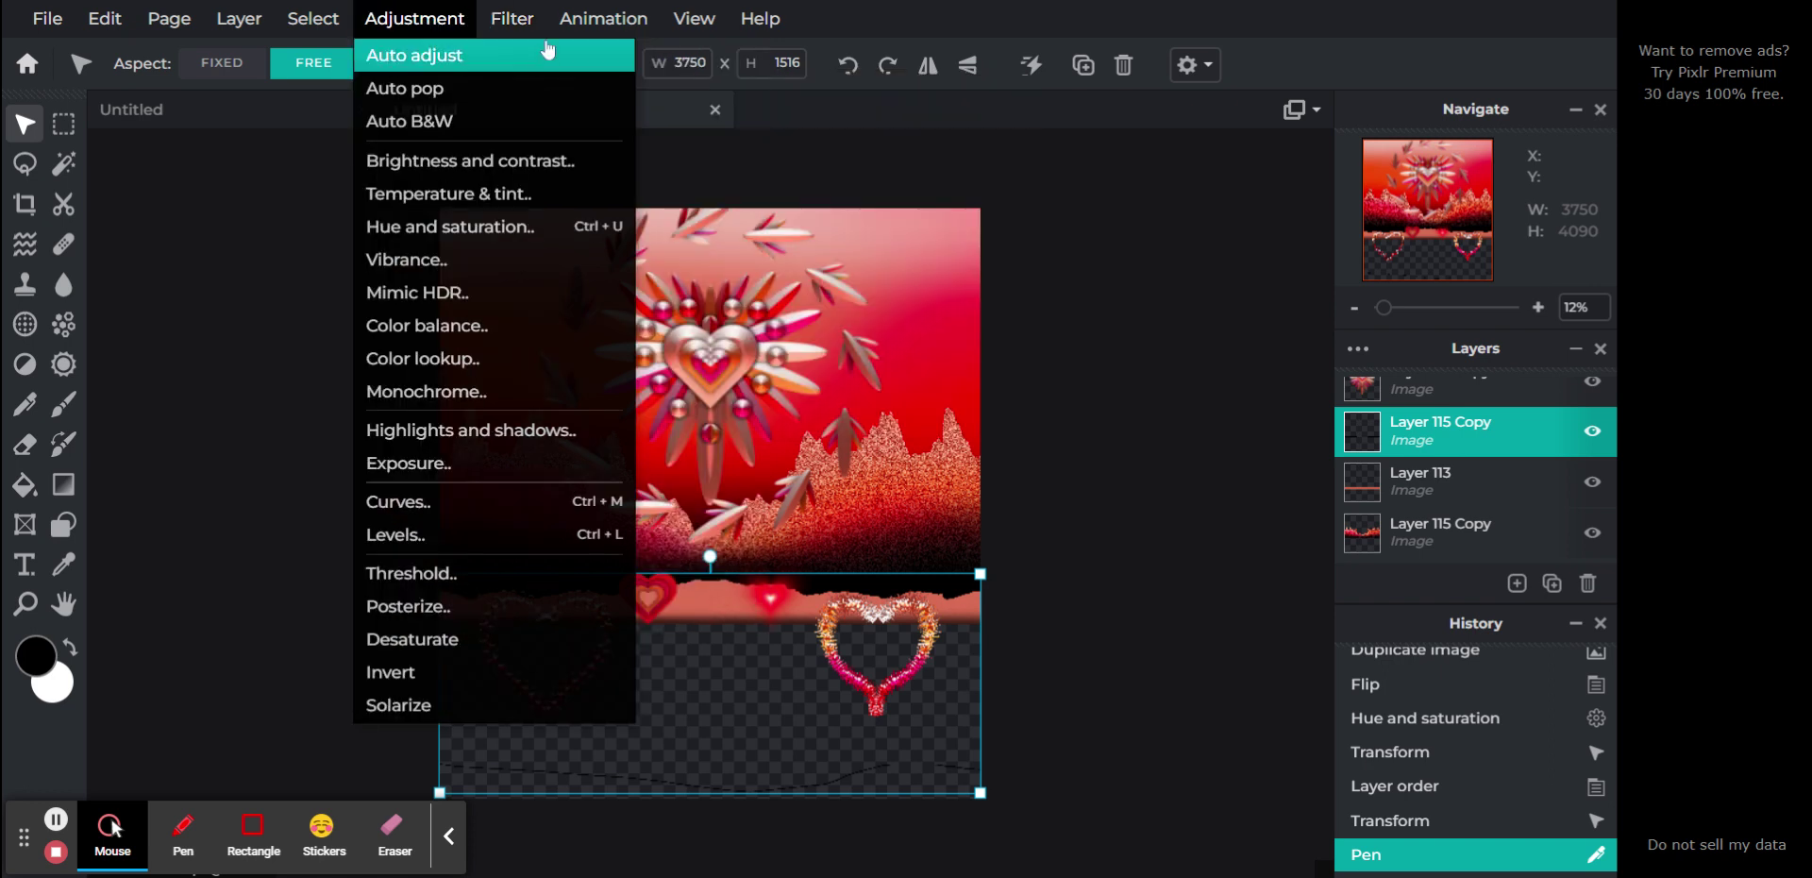
mouse_move(511, 19)
mouse_move(578, 99)
left_click(811, 154)
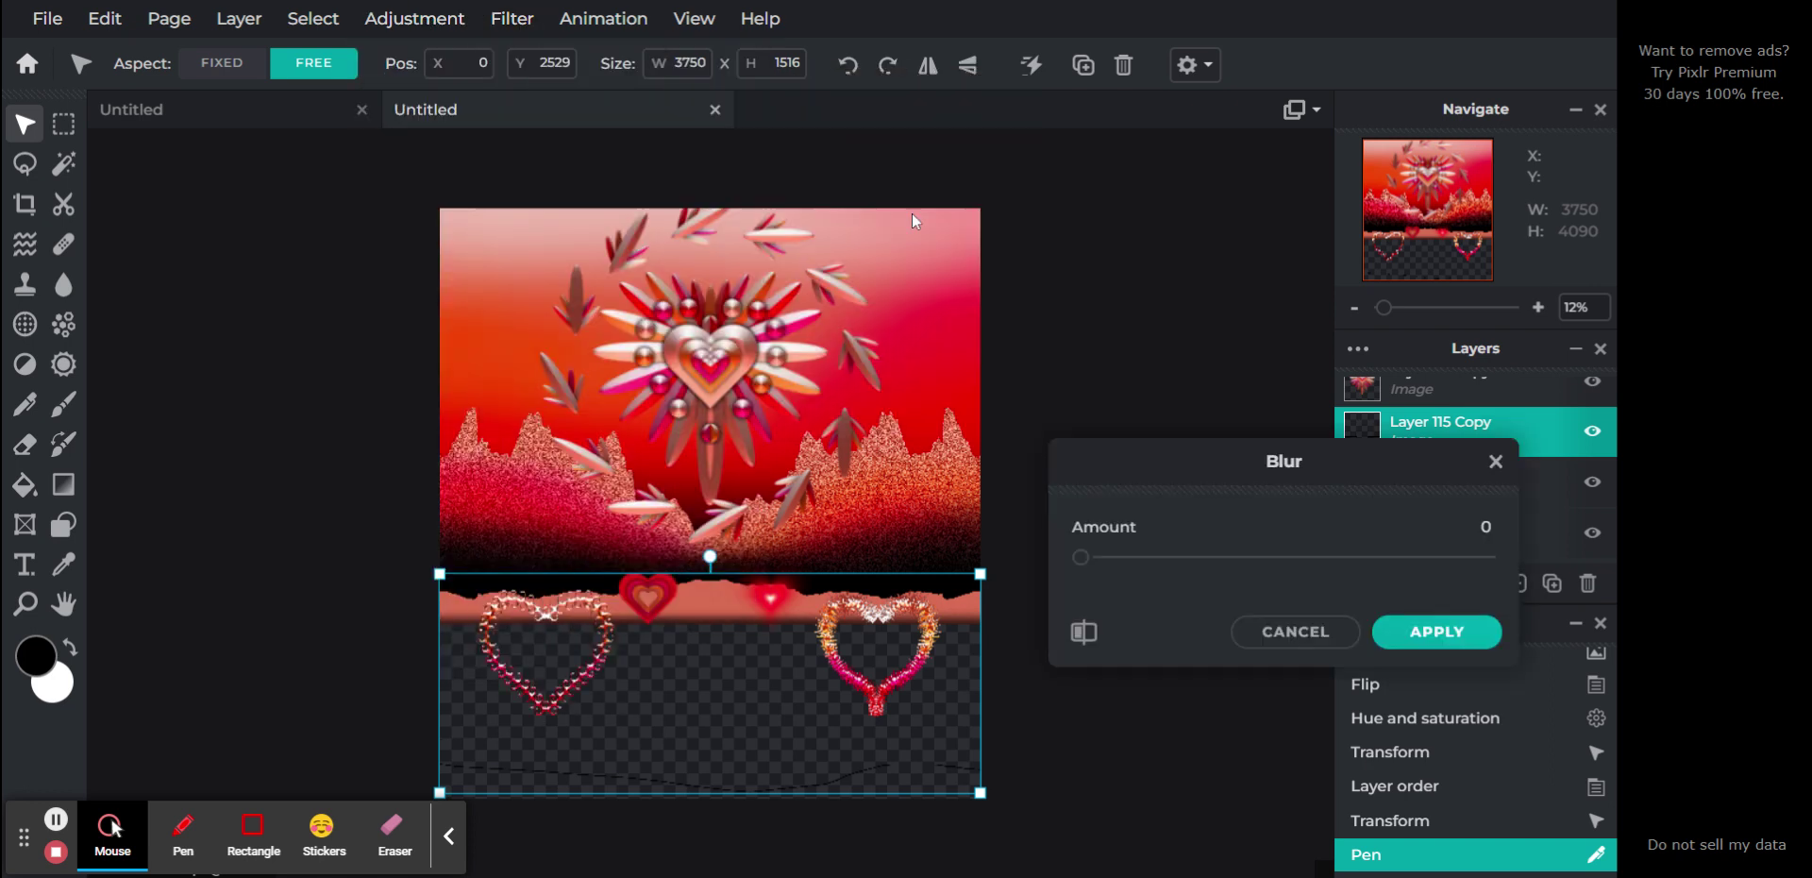
left_click_drag(1154, 561, 1449, 566)
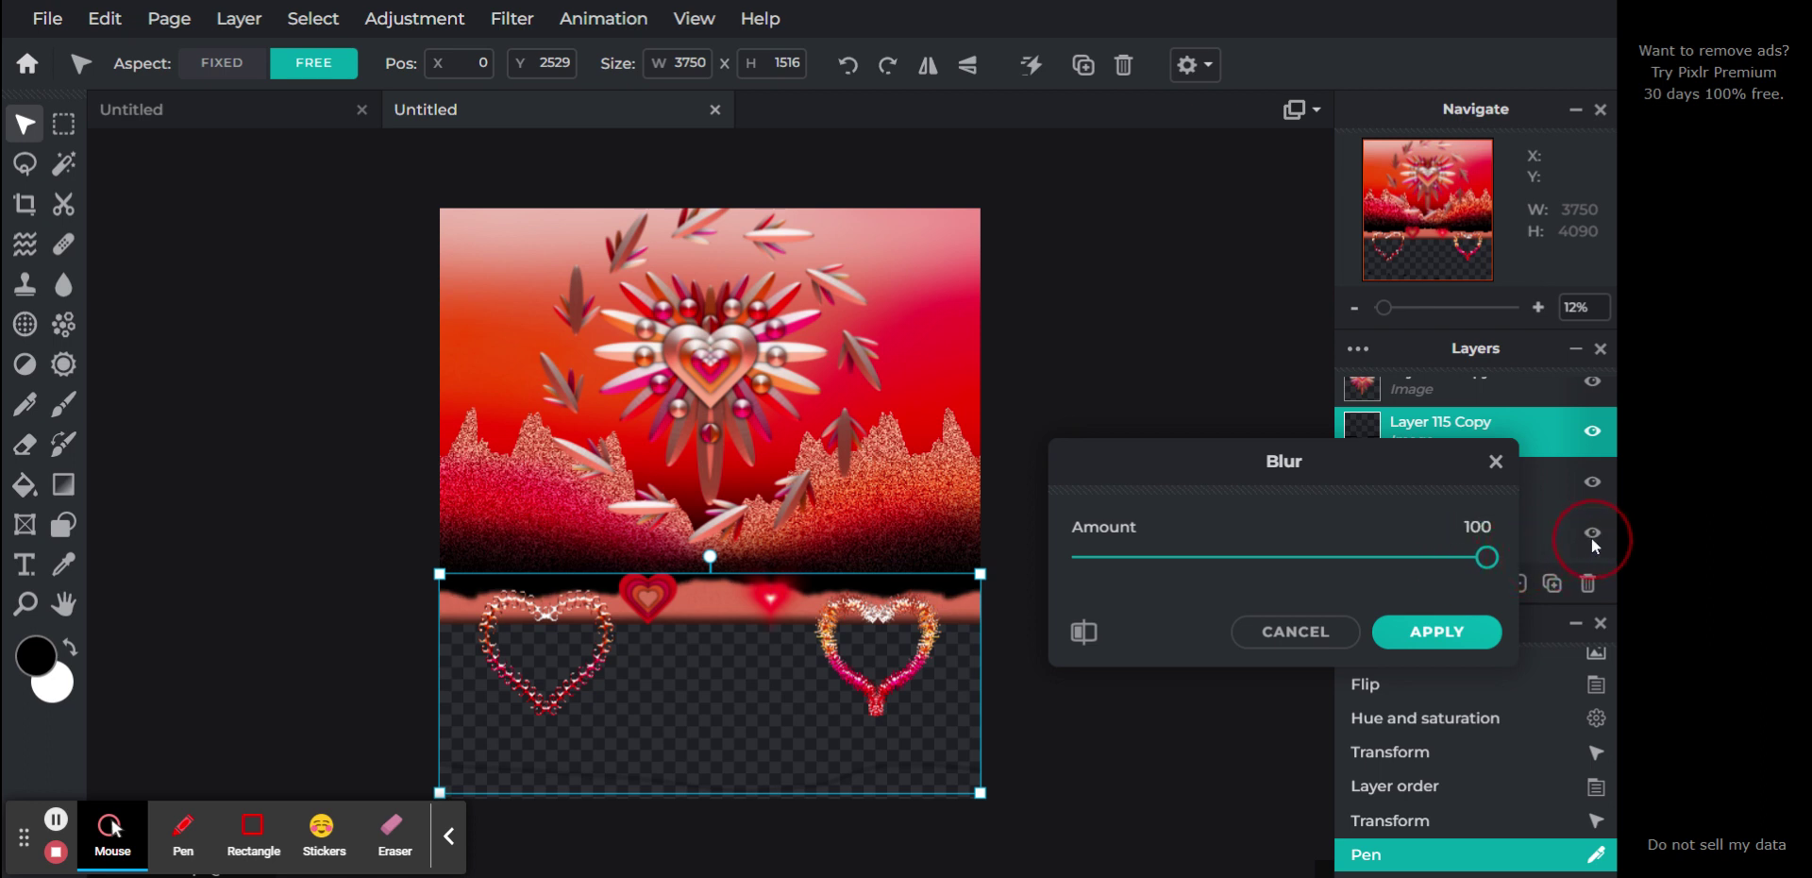
left_click(1412, 628)
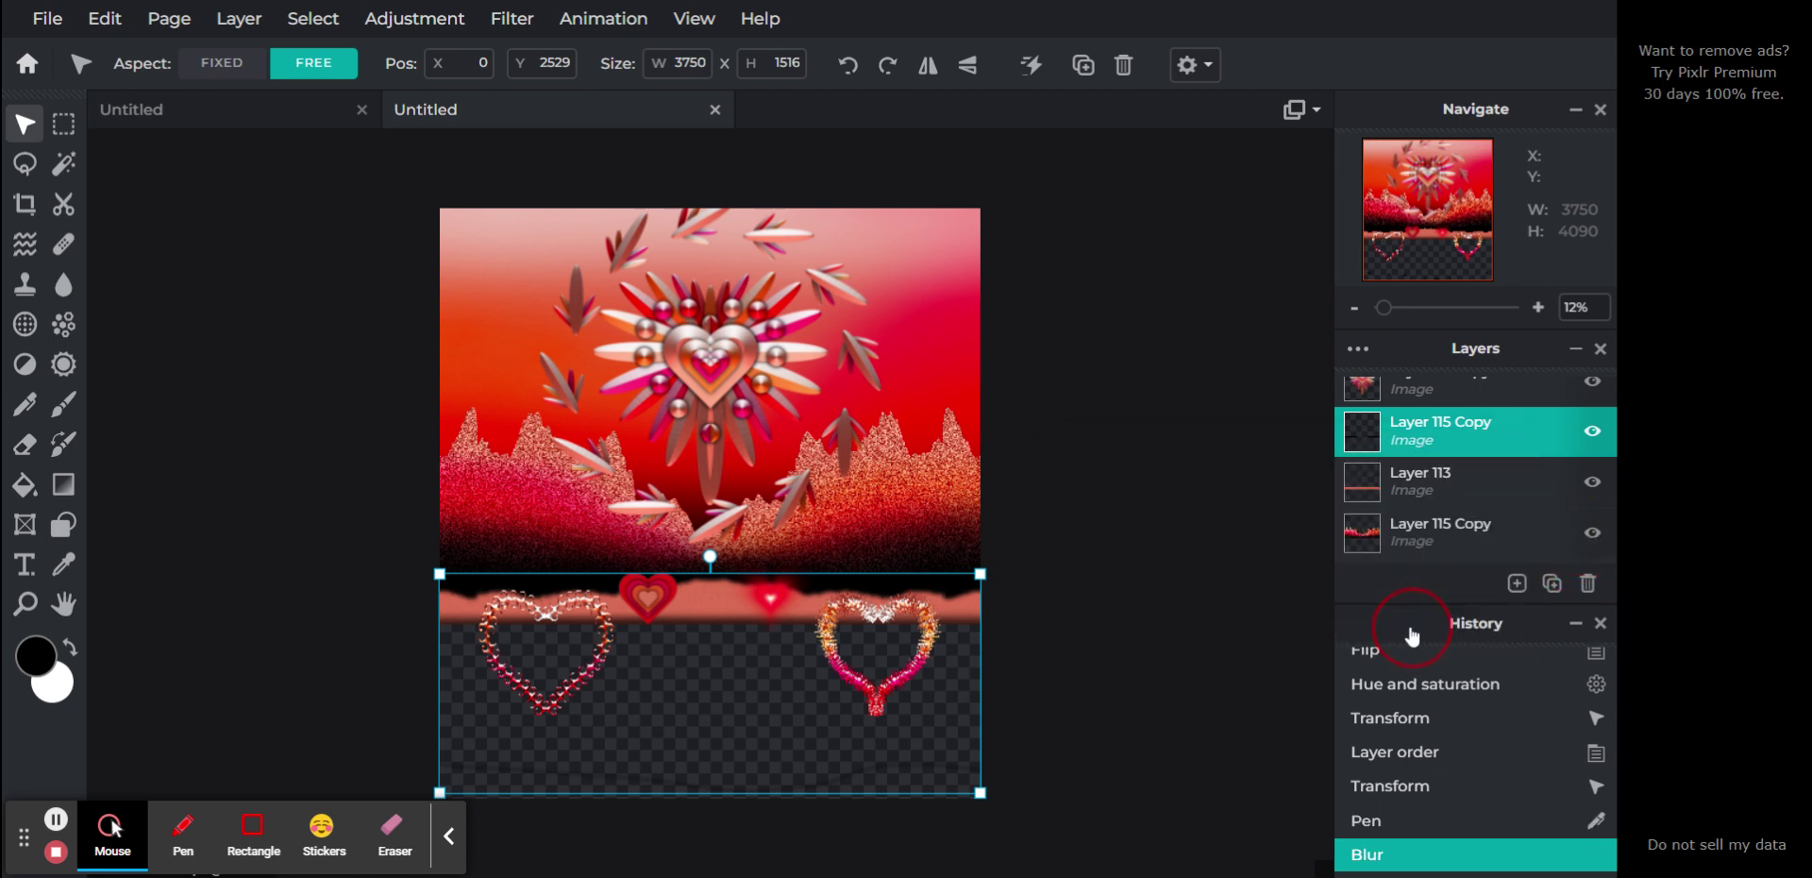
Step: Erase the blurred pen line along the canvas's lower edge with the Eraser at 100% opacity
left_click(31, 458)
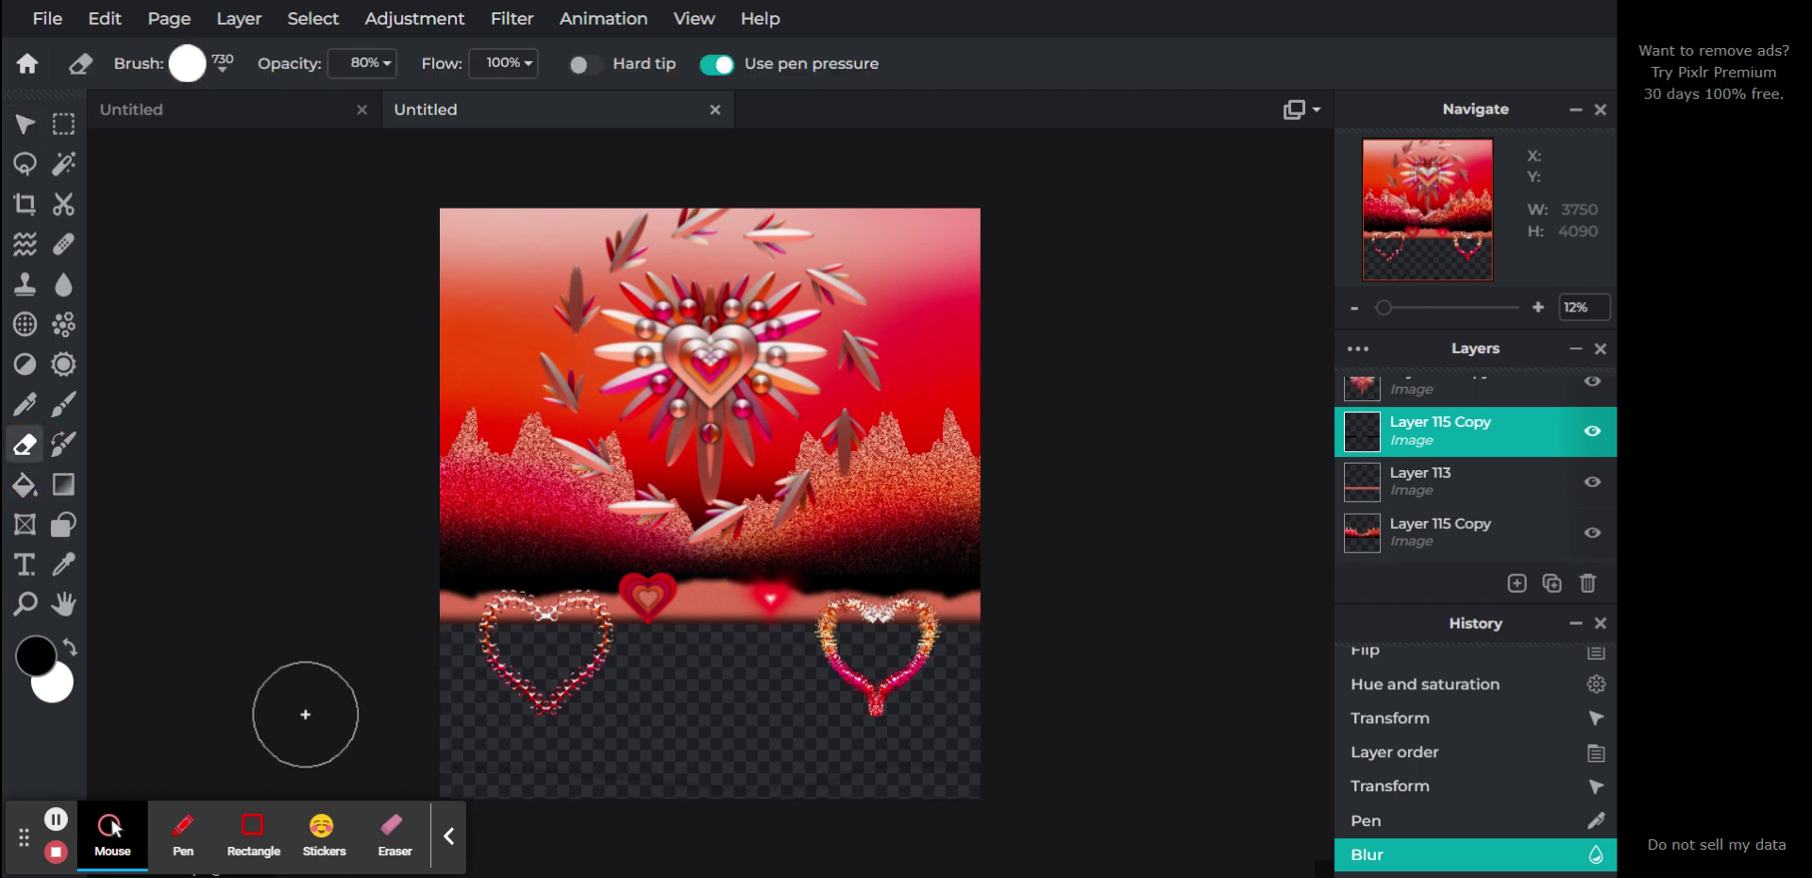
left_click(484, 788)
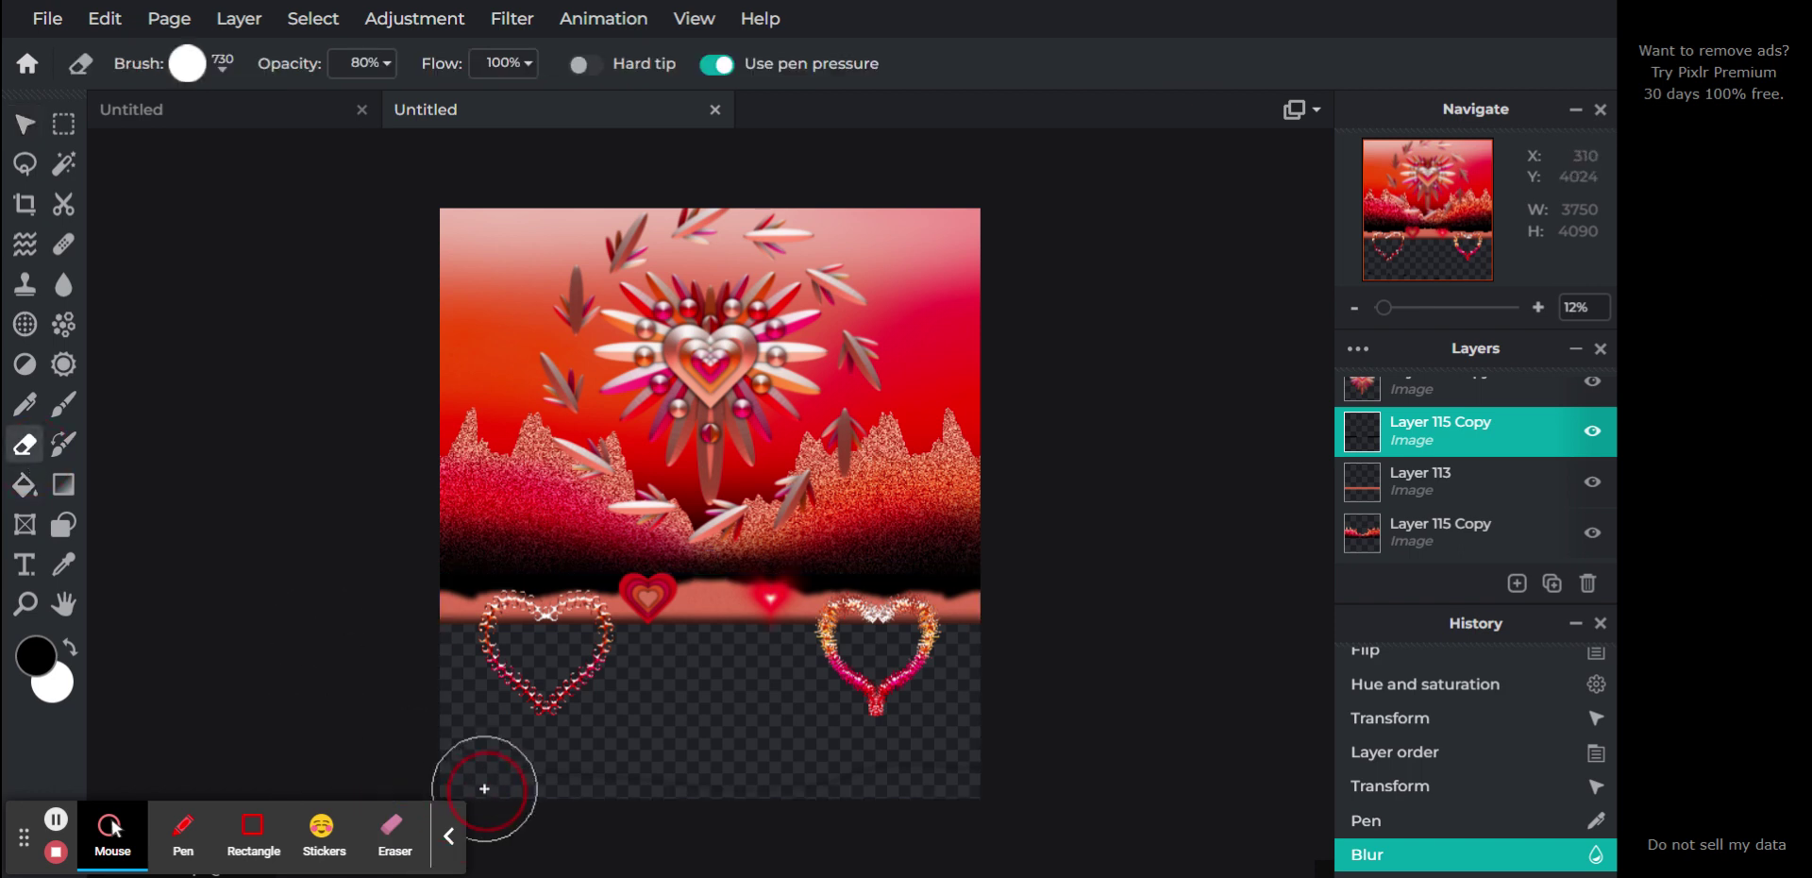
left_click(1412, 823)
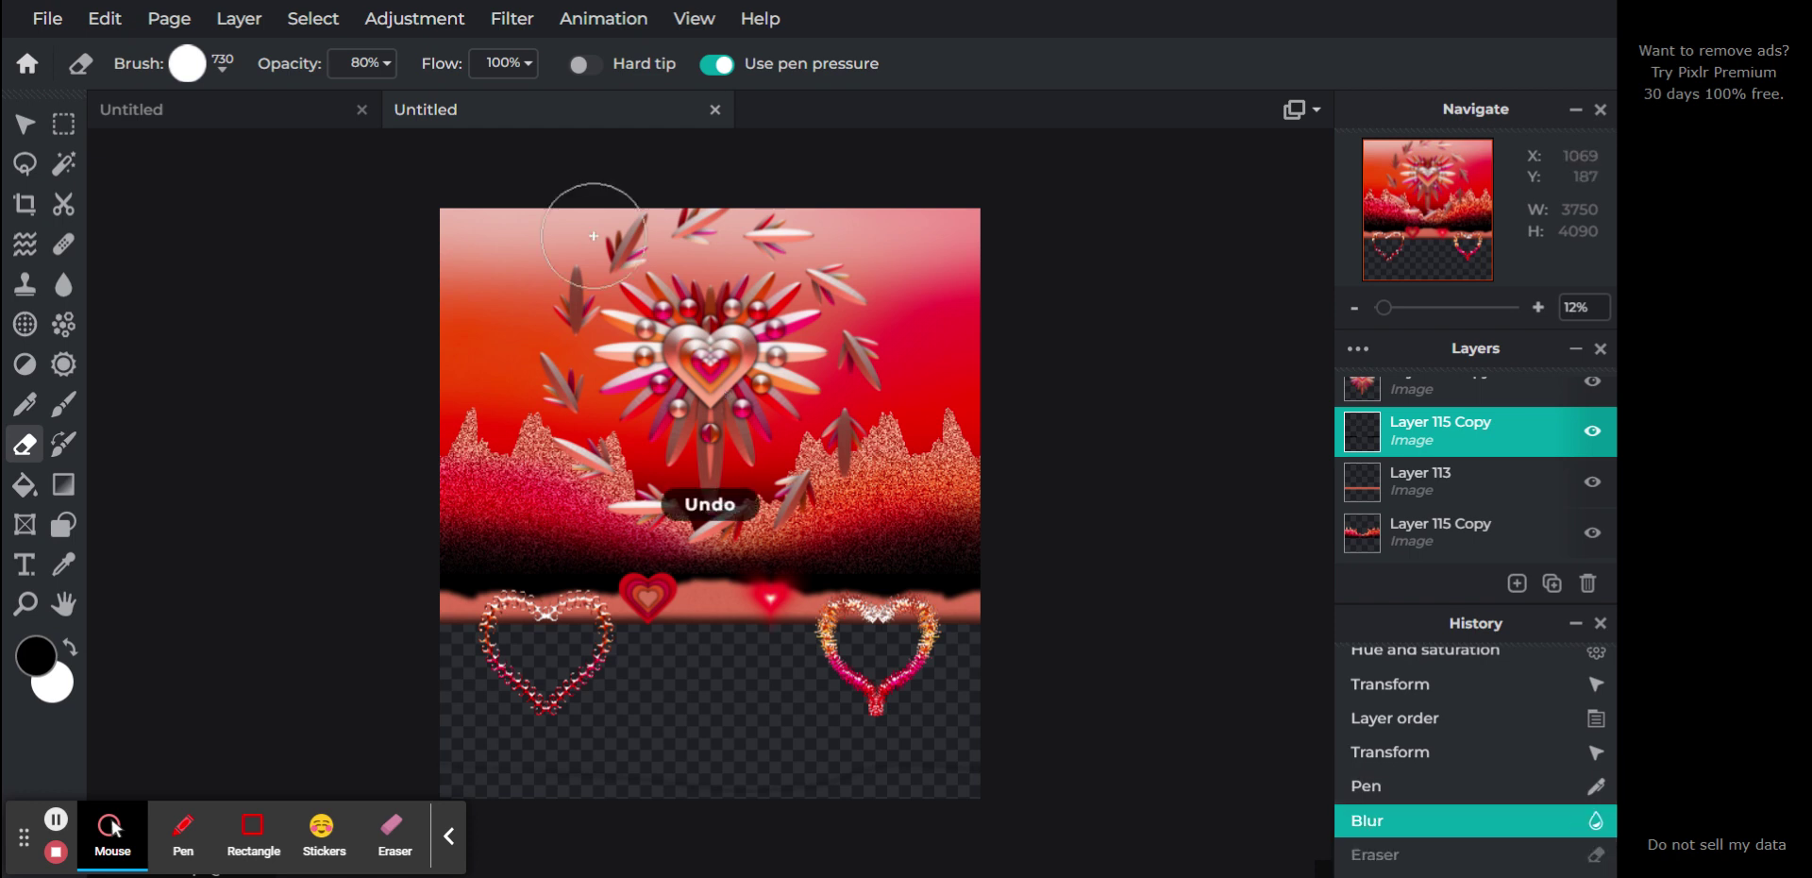
left_click(346, 68)
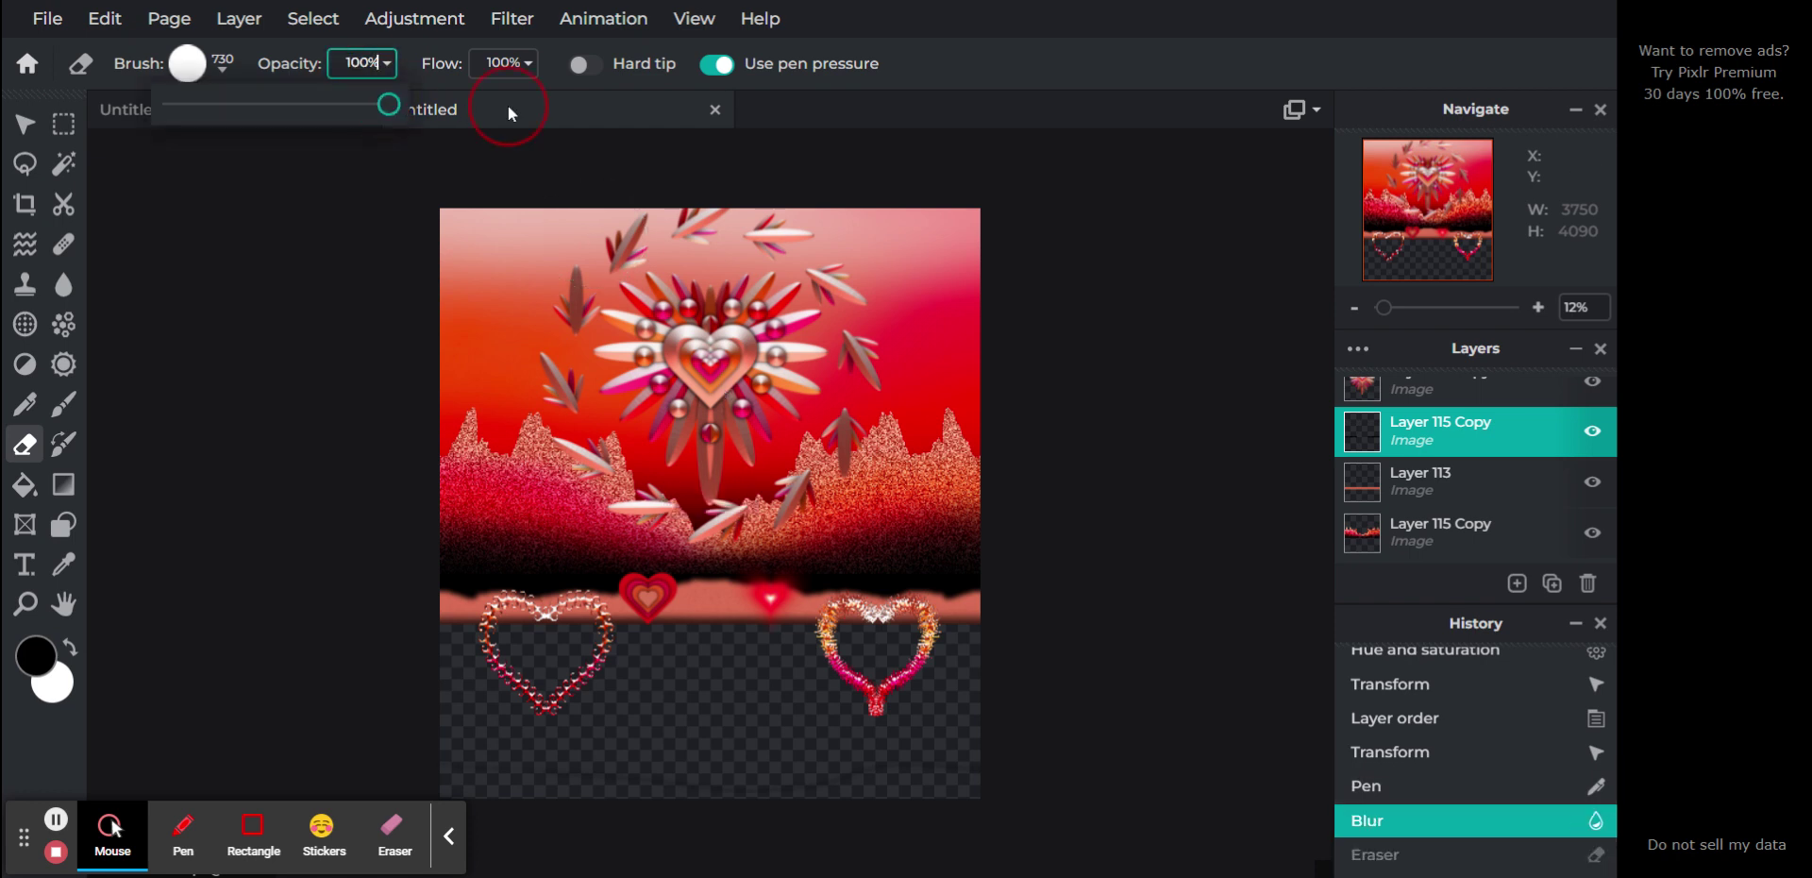
left_click(935, 58)
left_click(1005, 768)
mouse_move(1005, 768)
left_mouse_down()
mouse_move(774, 779)
mouse_move(650, 754)
mouse_move(556, 773)
mouse_move(547, 811)
mouse_move(409, 793)
mouse_move(534, 810)
mouse_move(483, 755)
left_mouse_up()
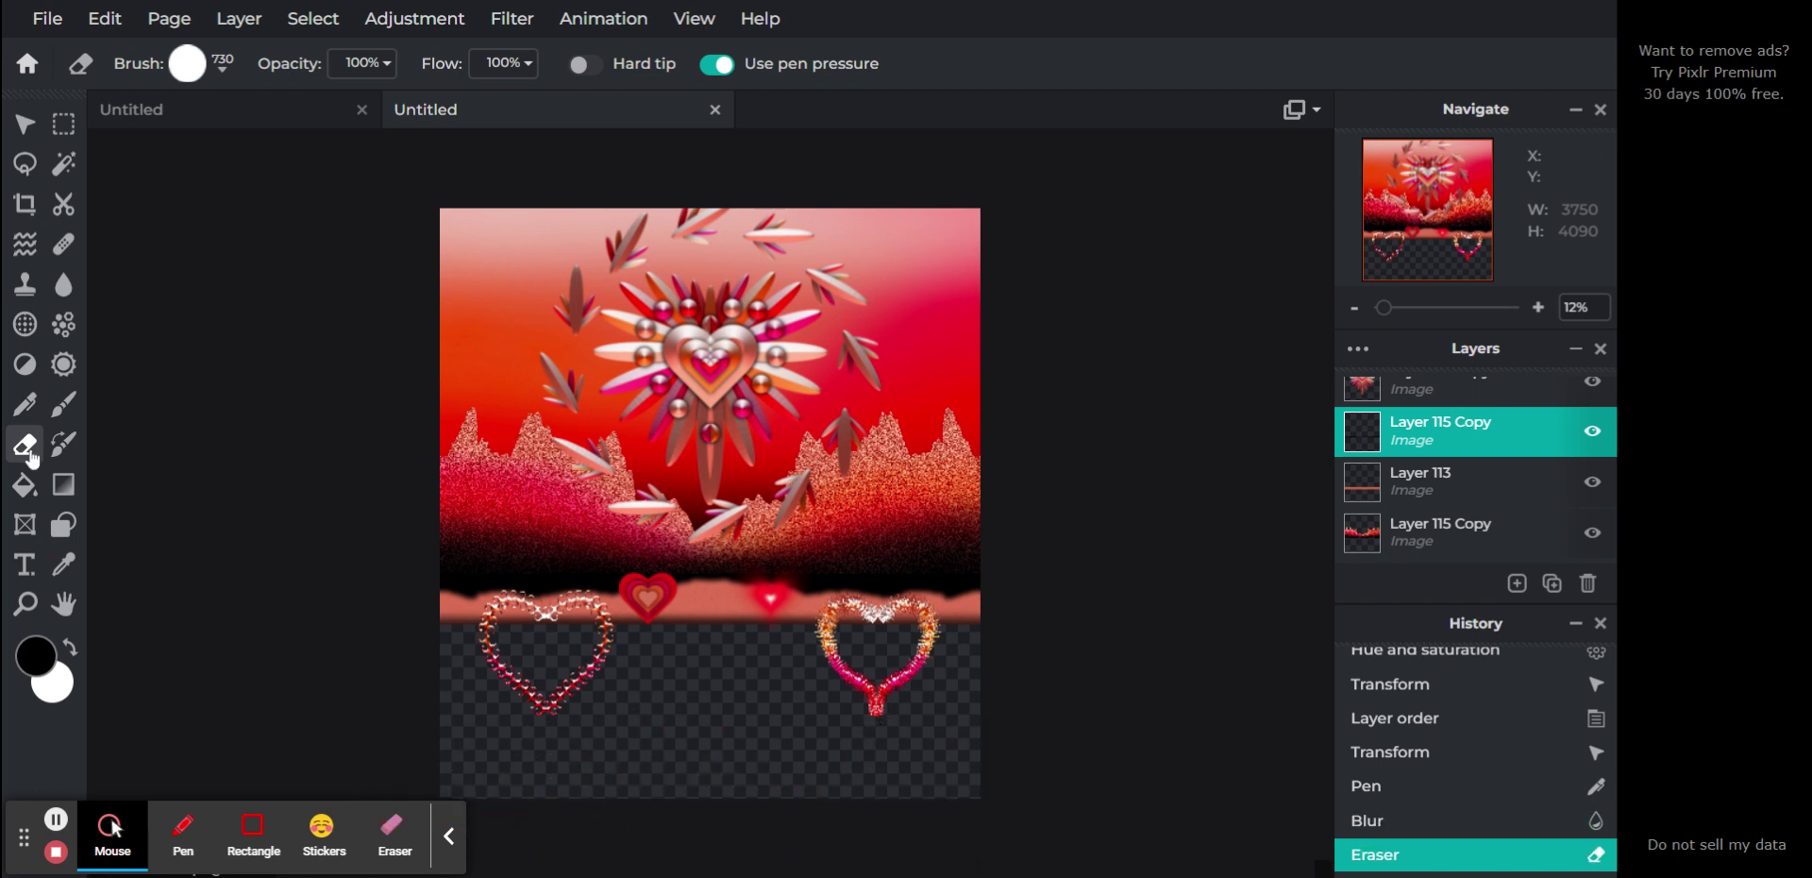
left_click(26, 126)
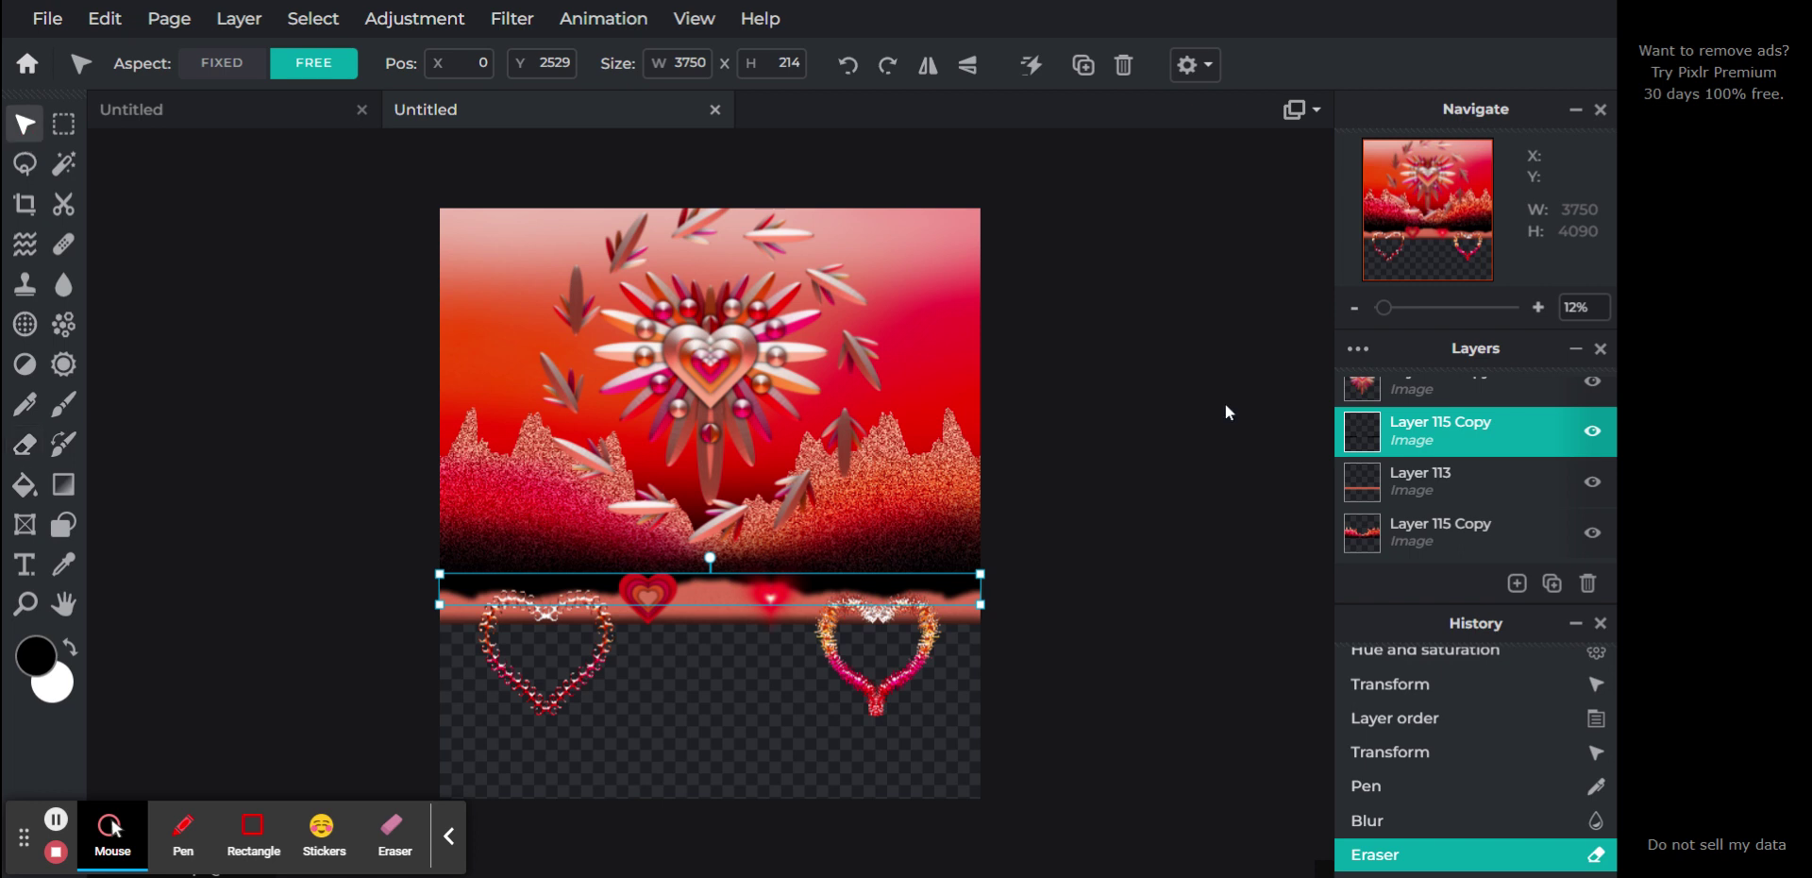
Step: Fade the black mountain copy over the pink band by erasing across it at 47% opacity
left_click(26, 444)
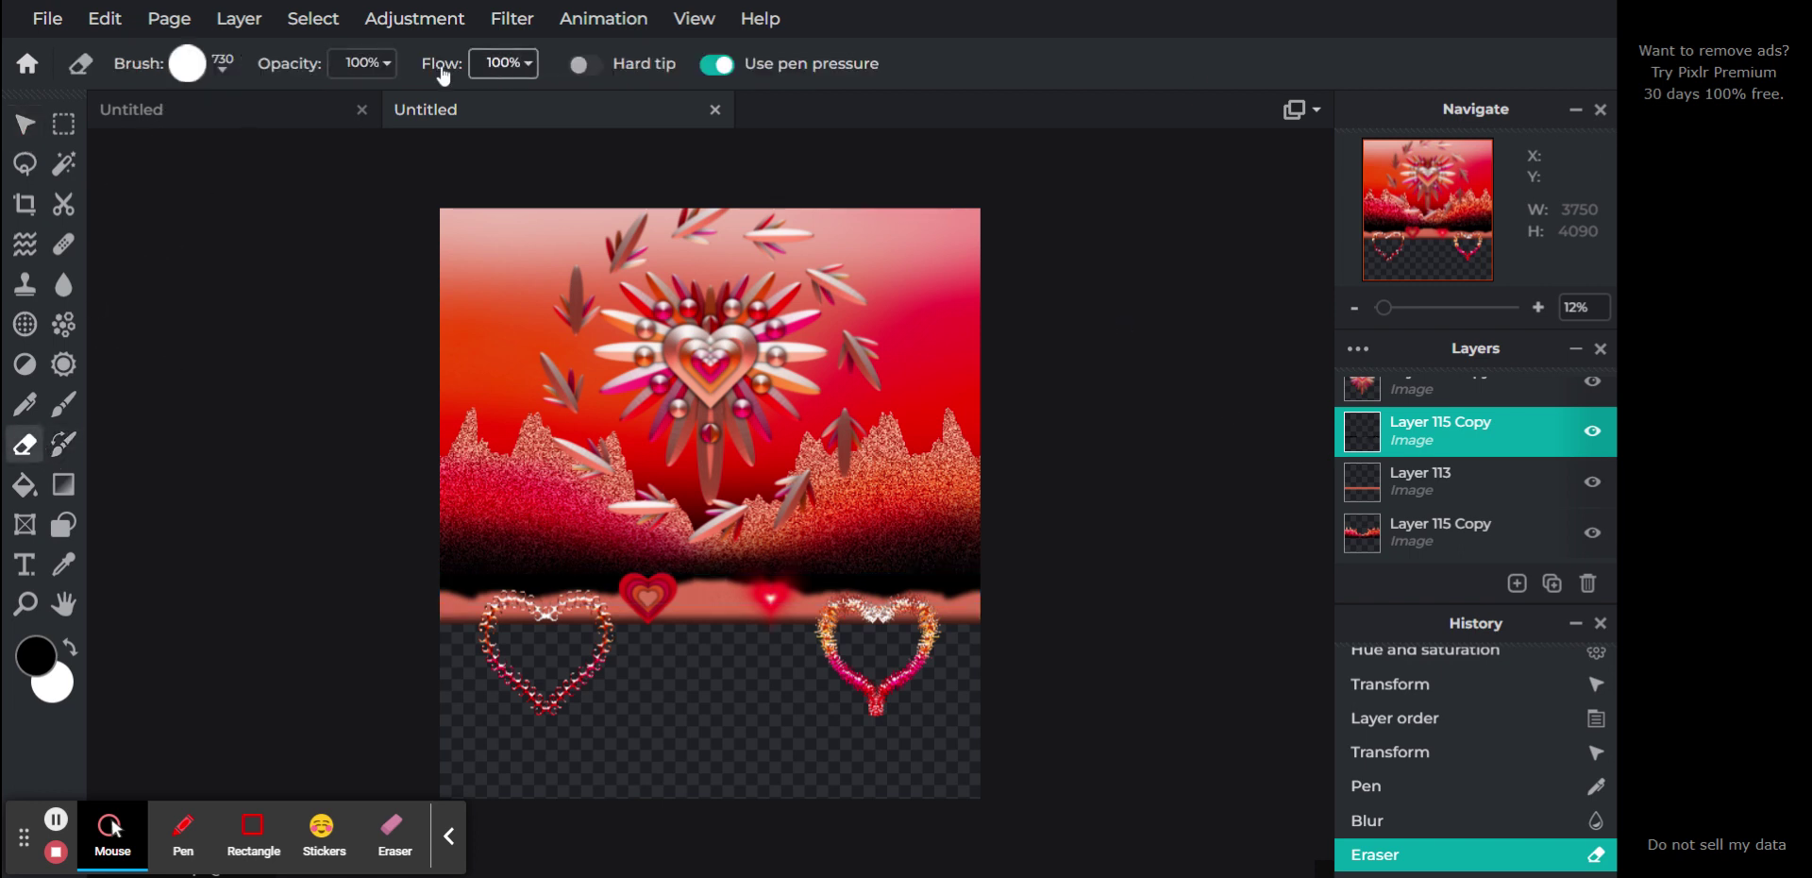
left_click(349, 66)
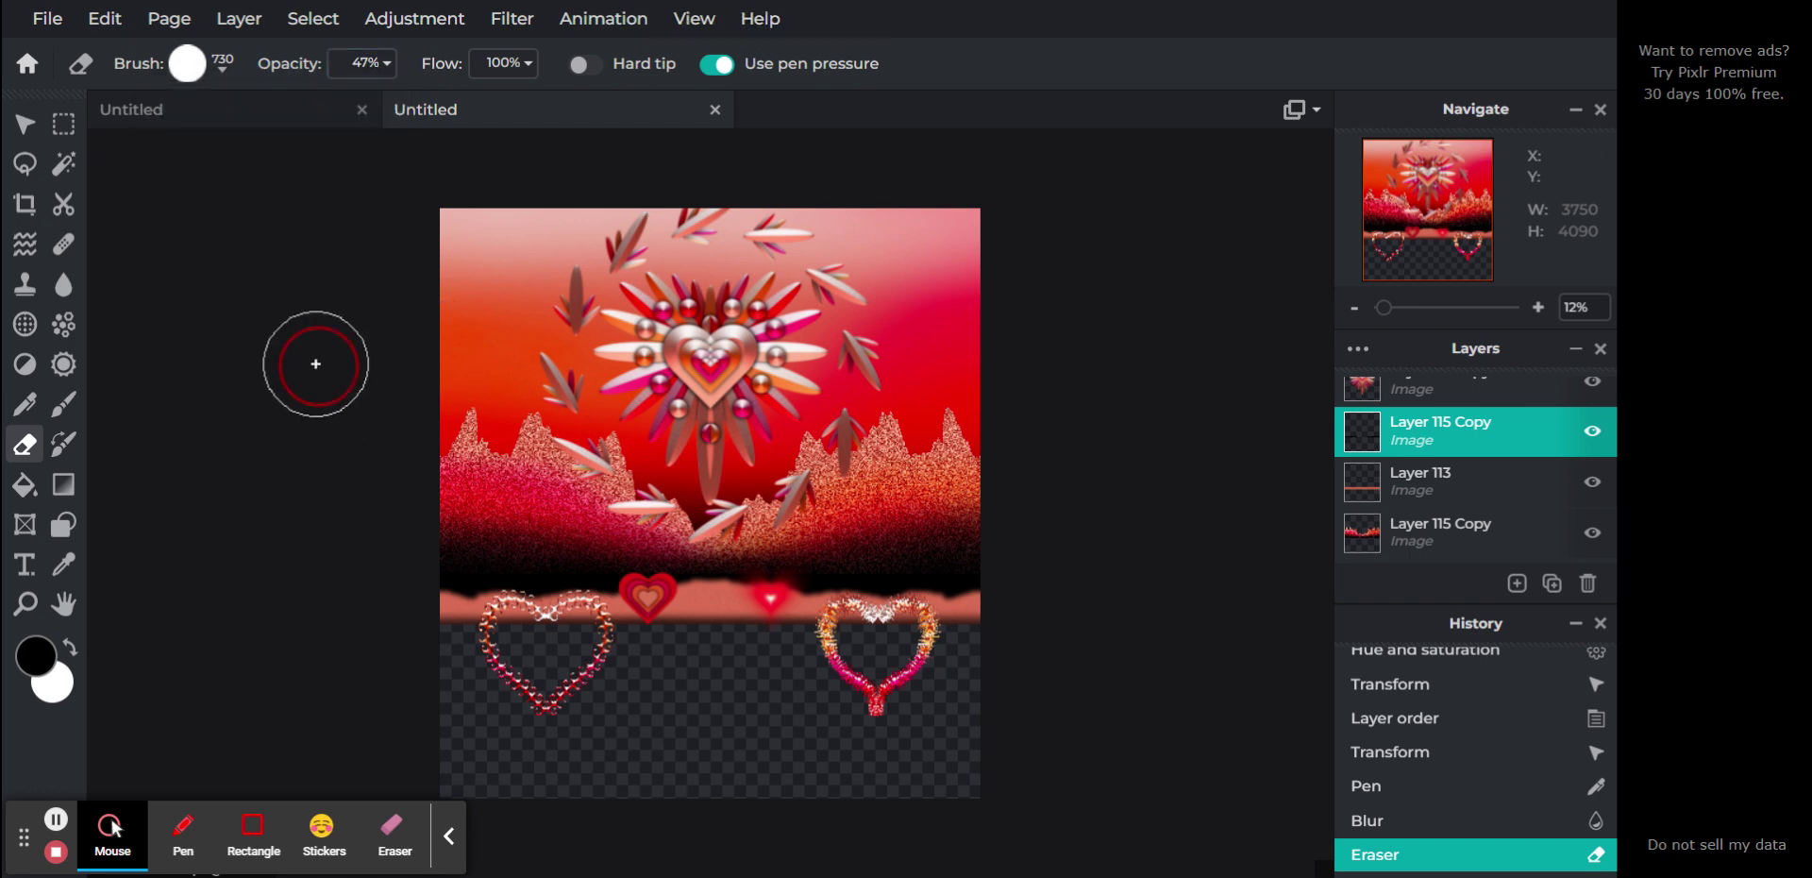
mouse_move(340, 647)
left_mouse_down()
mouse_move(406, 666)
mouse_move(430, 755)
mouse_move(448, 445)
mouse_move(492, 459)
mouse_move(525, 320)
mouse_move(567, 389)
mouse_move(582, 260)
mouse_move(660, 719)
mouse_move(669, 382)
mouse_move(799, 476)
mouse_move(780, 600)
mouse_move(854, 774)
mouse_move(933, 668)
mouse_move(946, 605)
mouse_move(986, 733)
mouse_move(1036, 784)
mouse_move(1122, 765)
left_mouse_up()
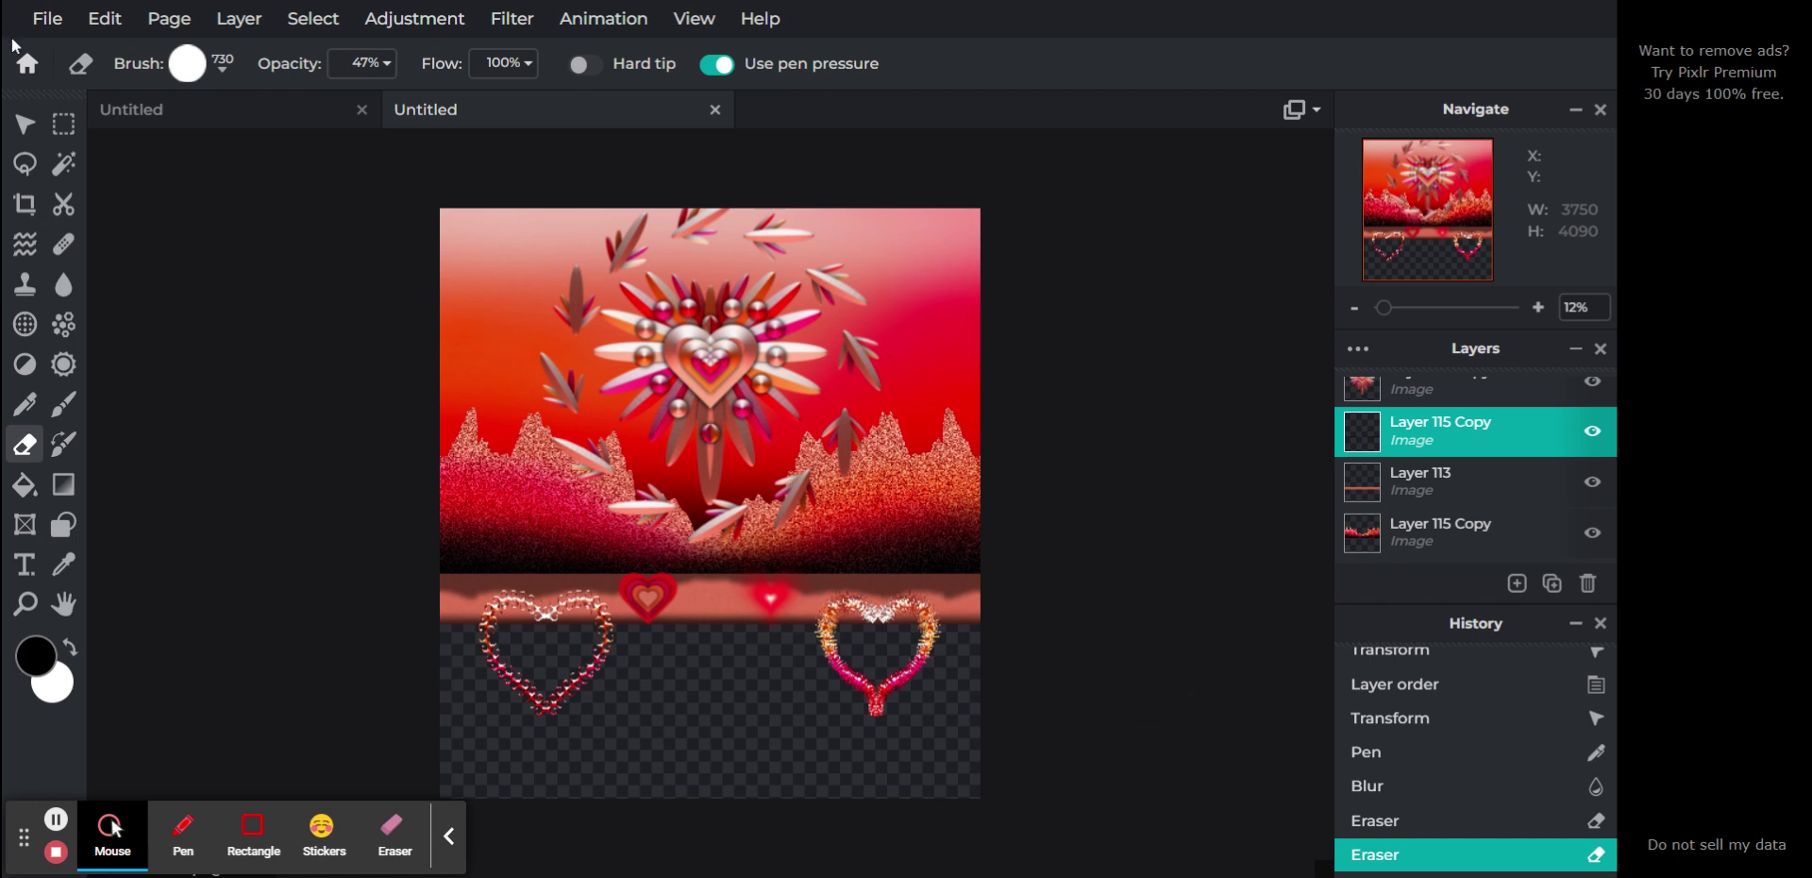
Step: Try to nudge the noisy mountain layer down over the faded band to Y 1428
left_click(25, 125)
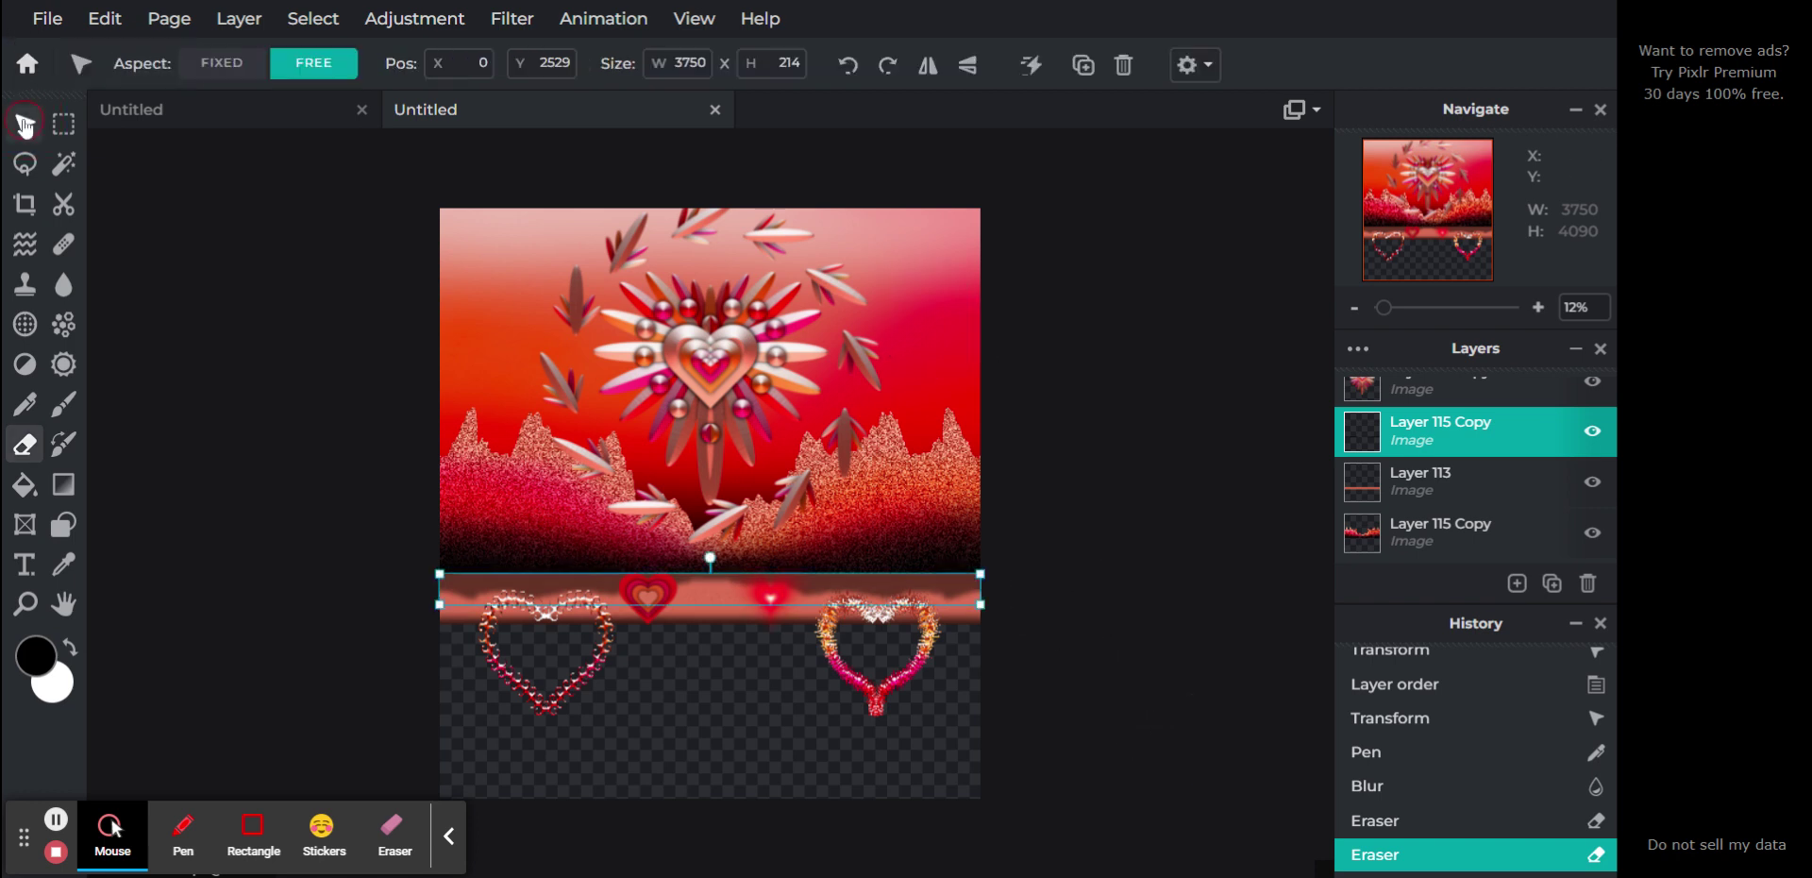
left_click(927, 507)
key("Down")
key("Down")
key("Down")
key("Down")
key("Down")
key("Down")
key("Down")
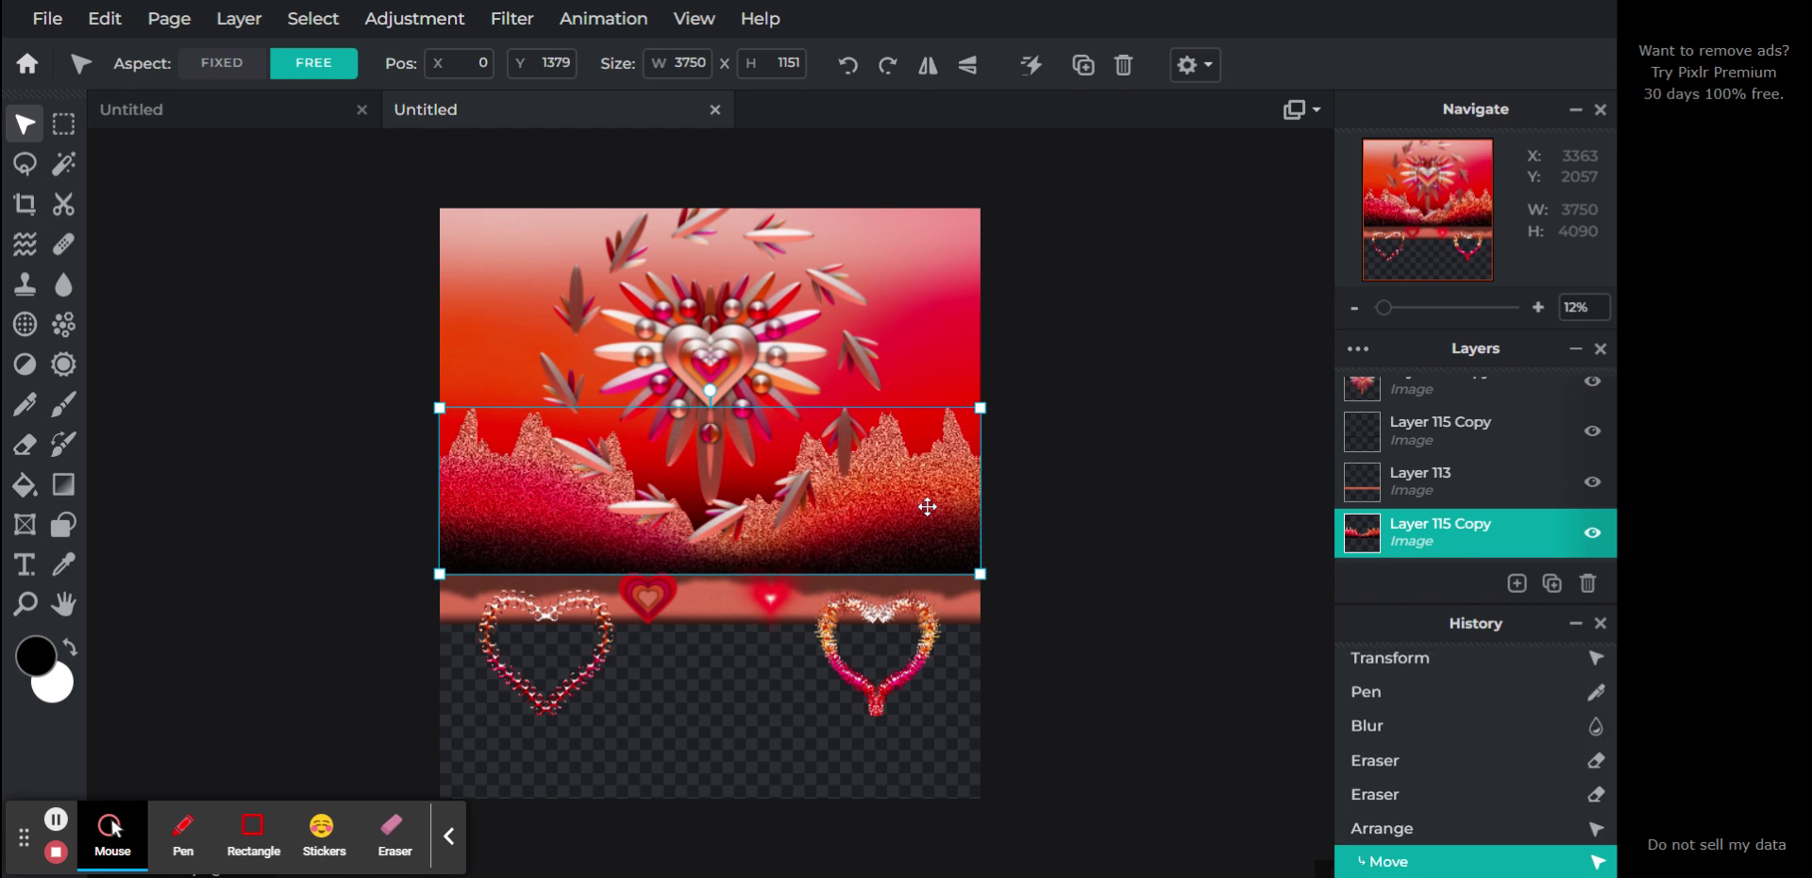
key("Down")
key("Down")
key("Down")
key("Down")
key("Down")
key("Down")
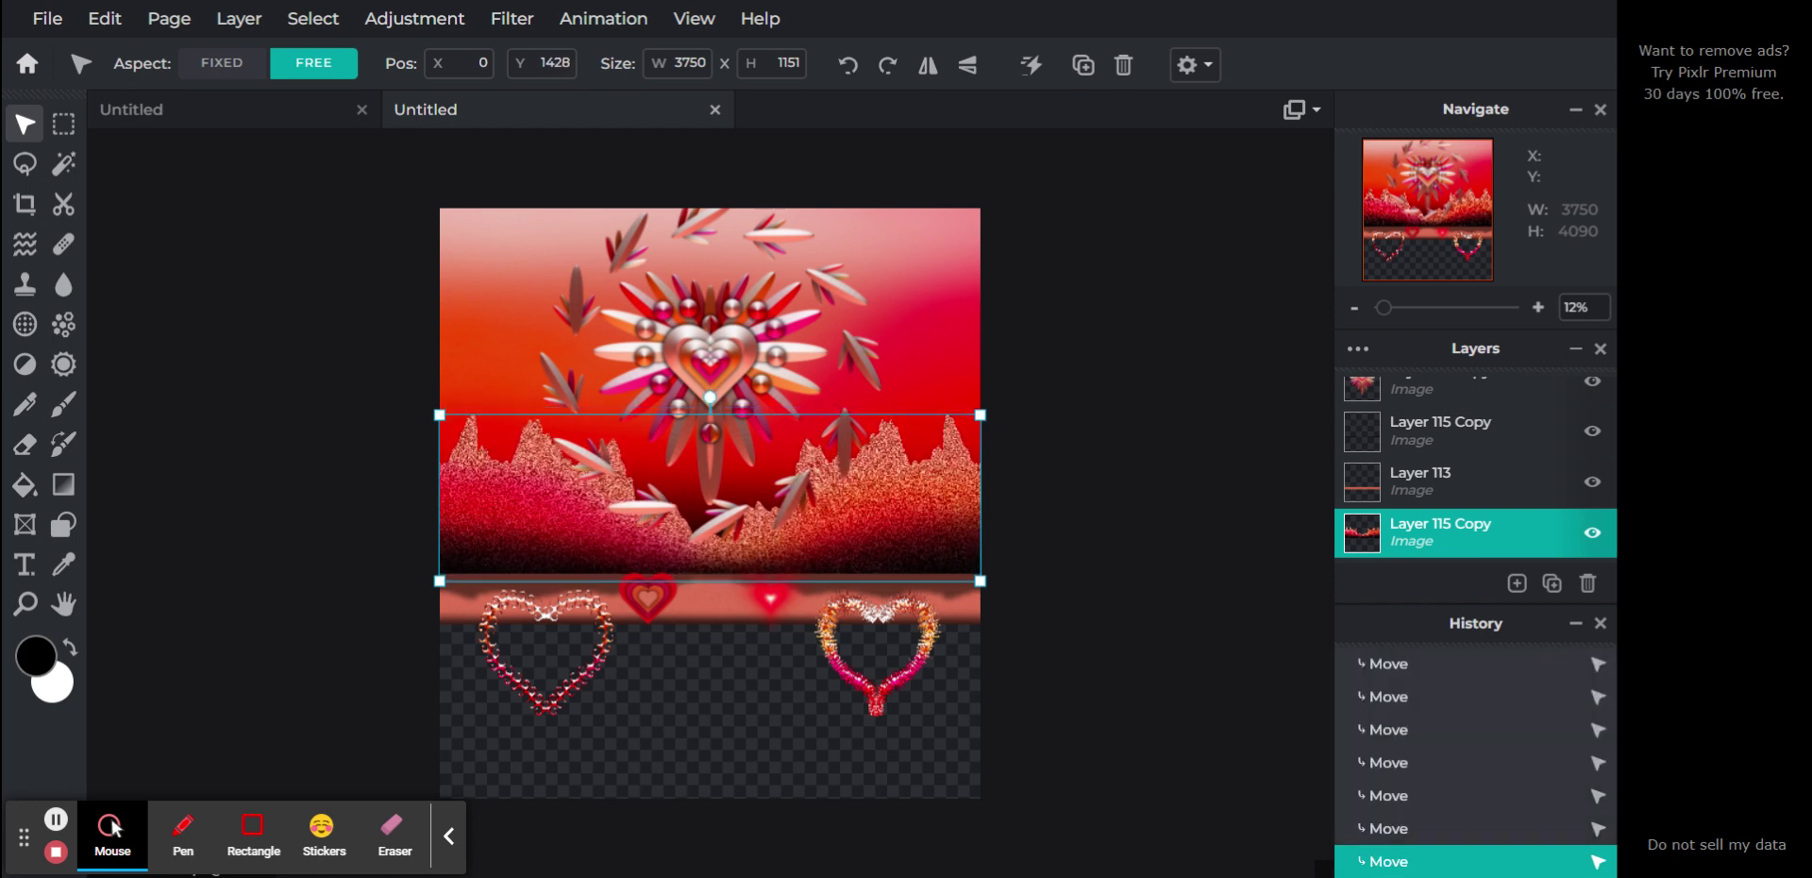
Step: Undo all the mountain layer's moves back to the last eraser stroke and deselect the layer
left_click(1404, 831)
scroll(1421, 766, "up", 10)
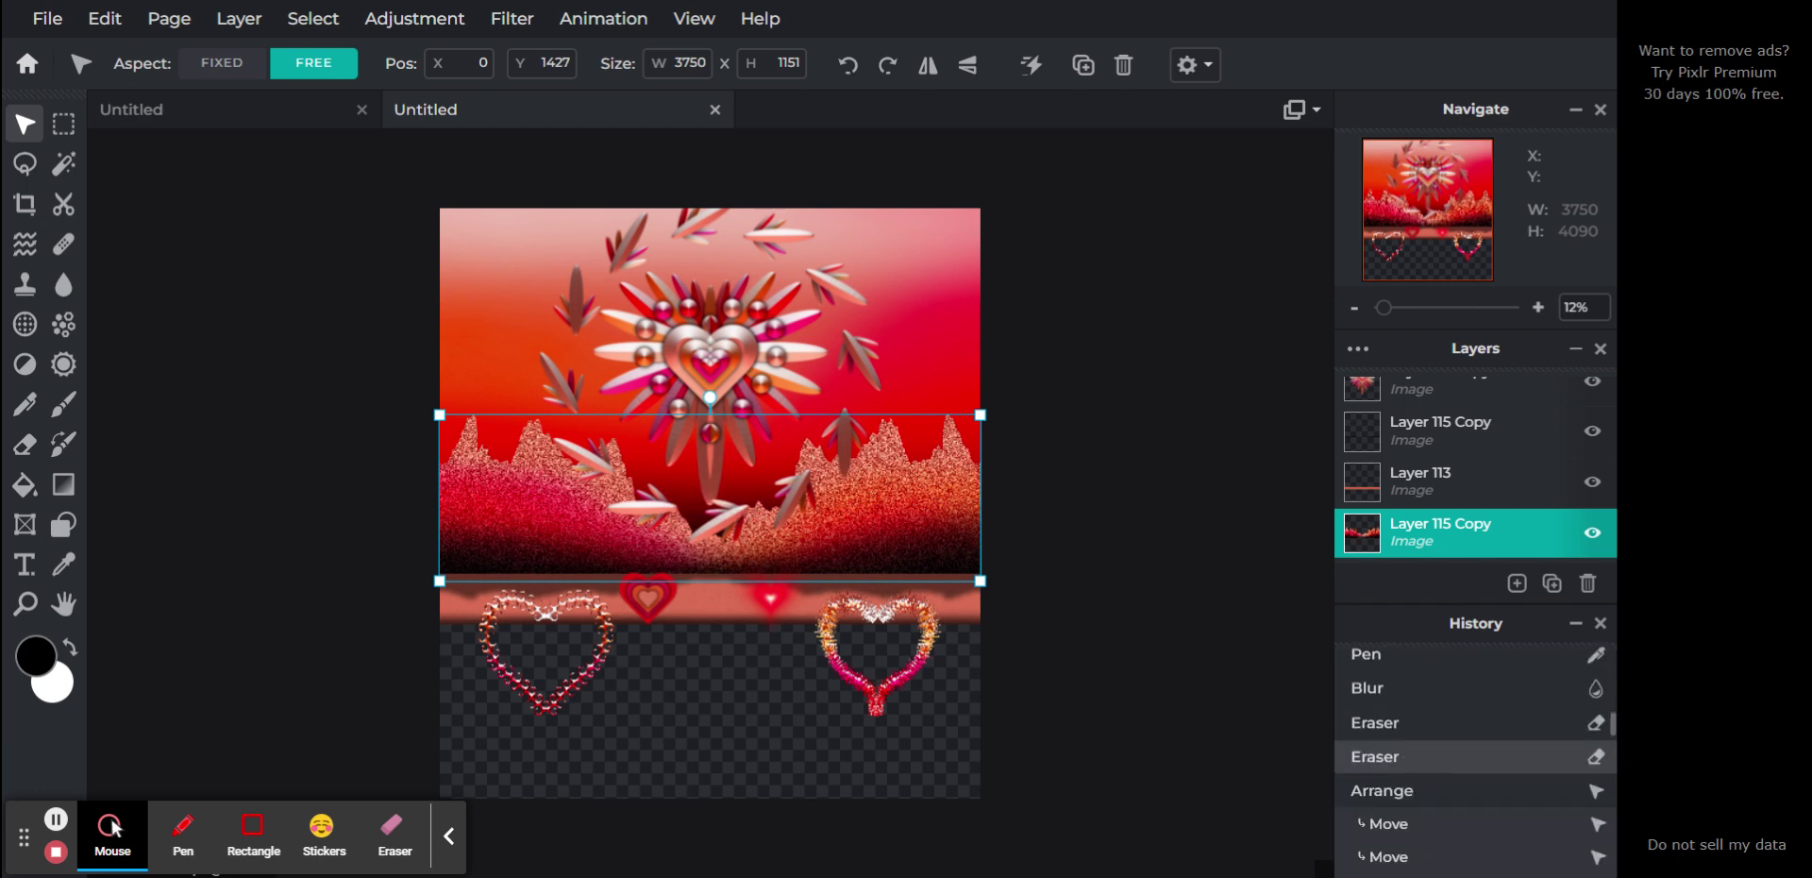
left_click(1429, 760)
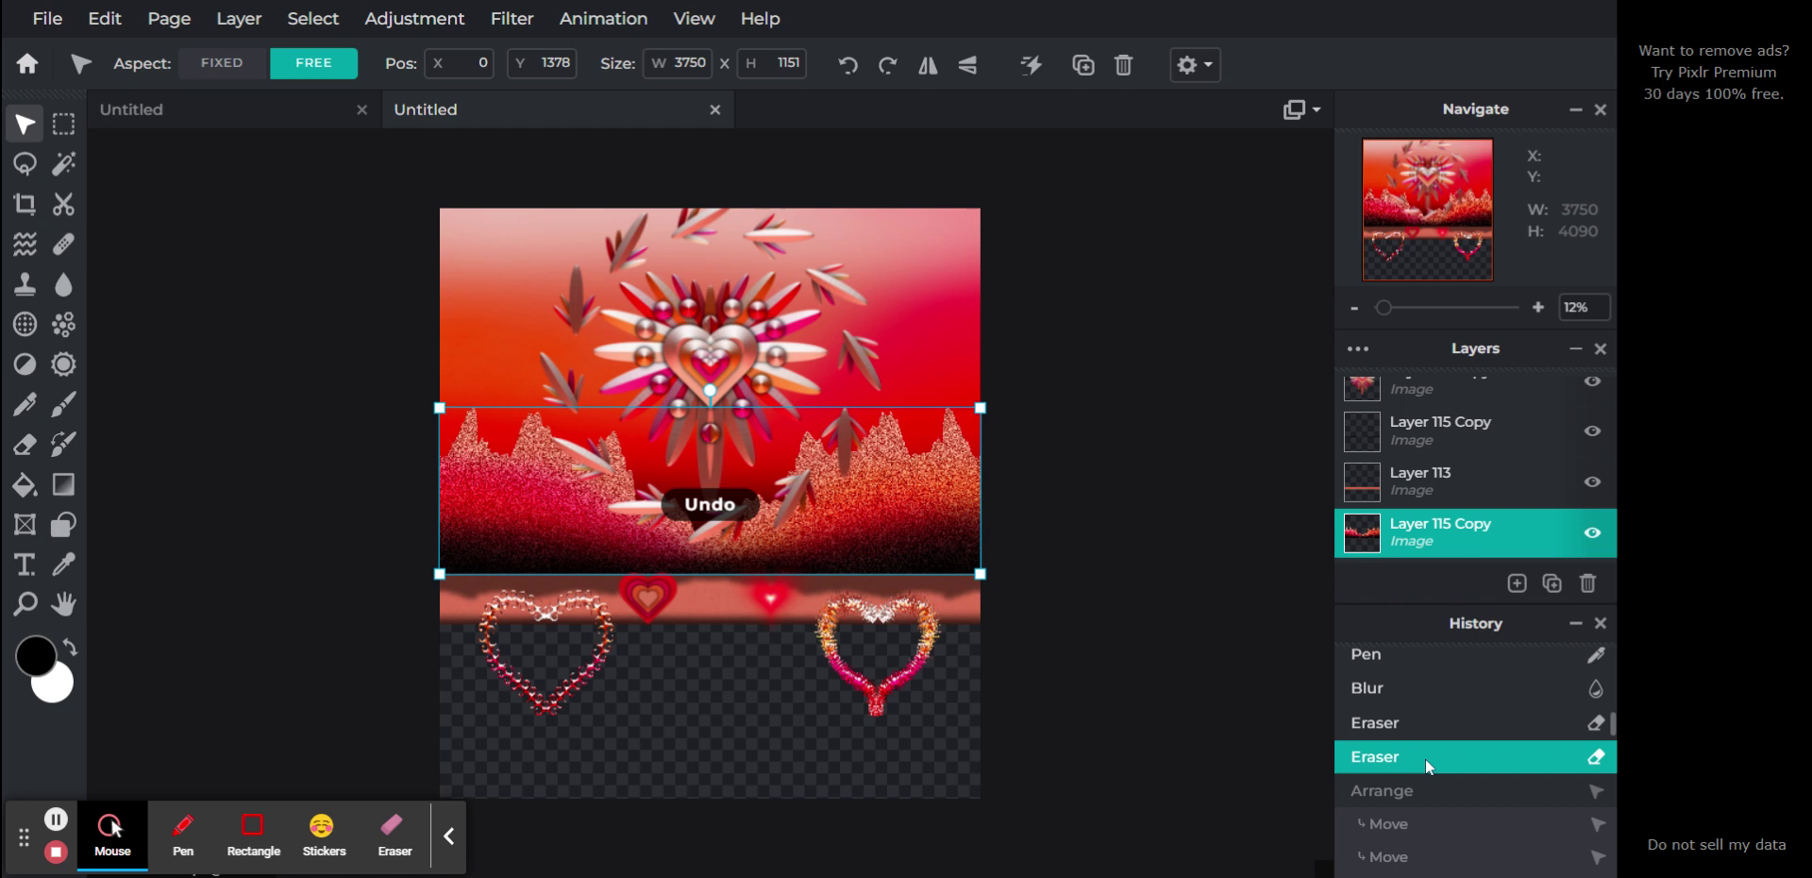
left_click(1097, 601)
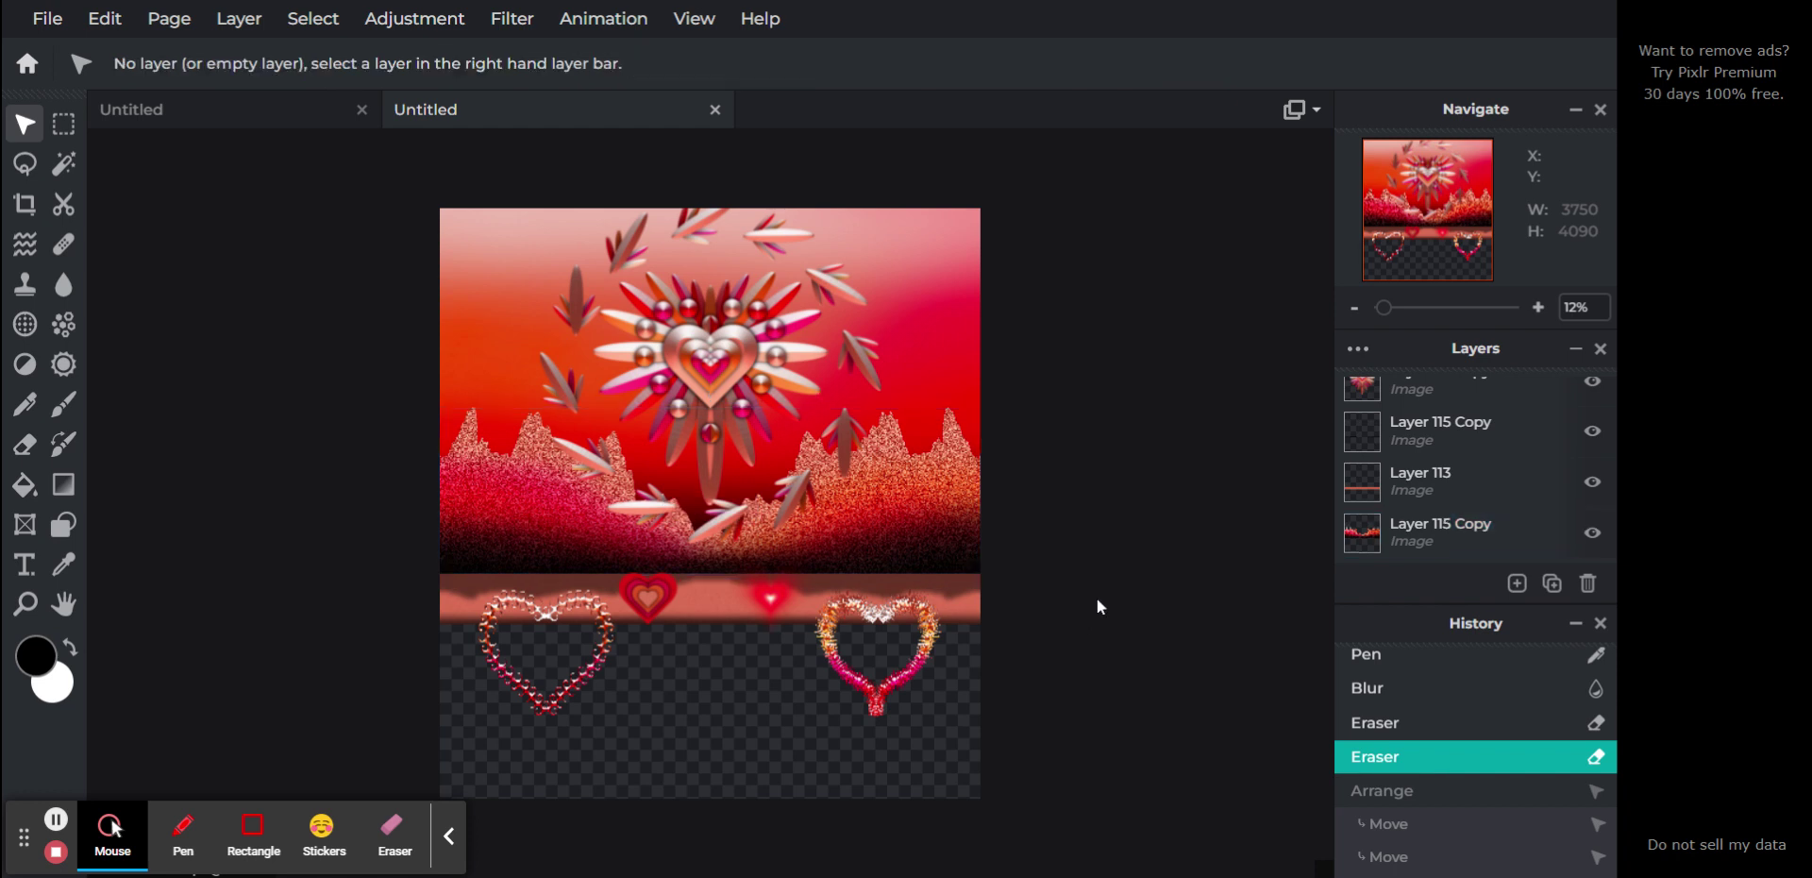
Step: Stretch the upper edge of Layer 113 upward to Y 2491, making it 392 high
left_click(1389, 472)
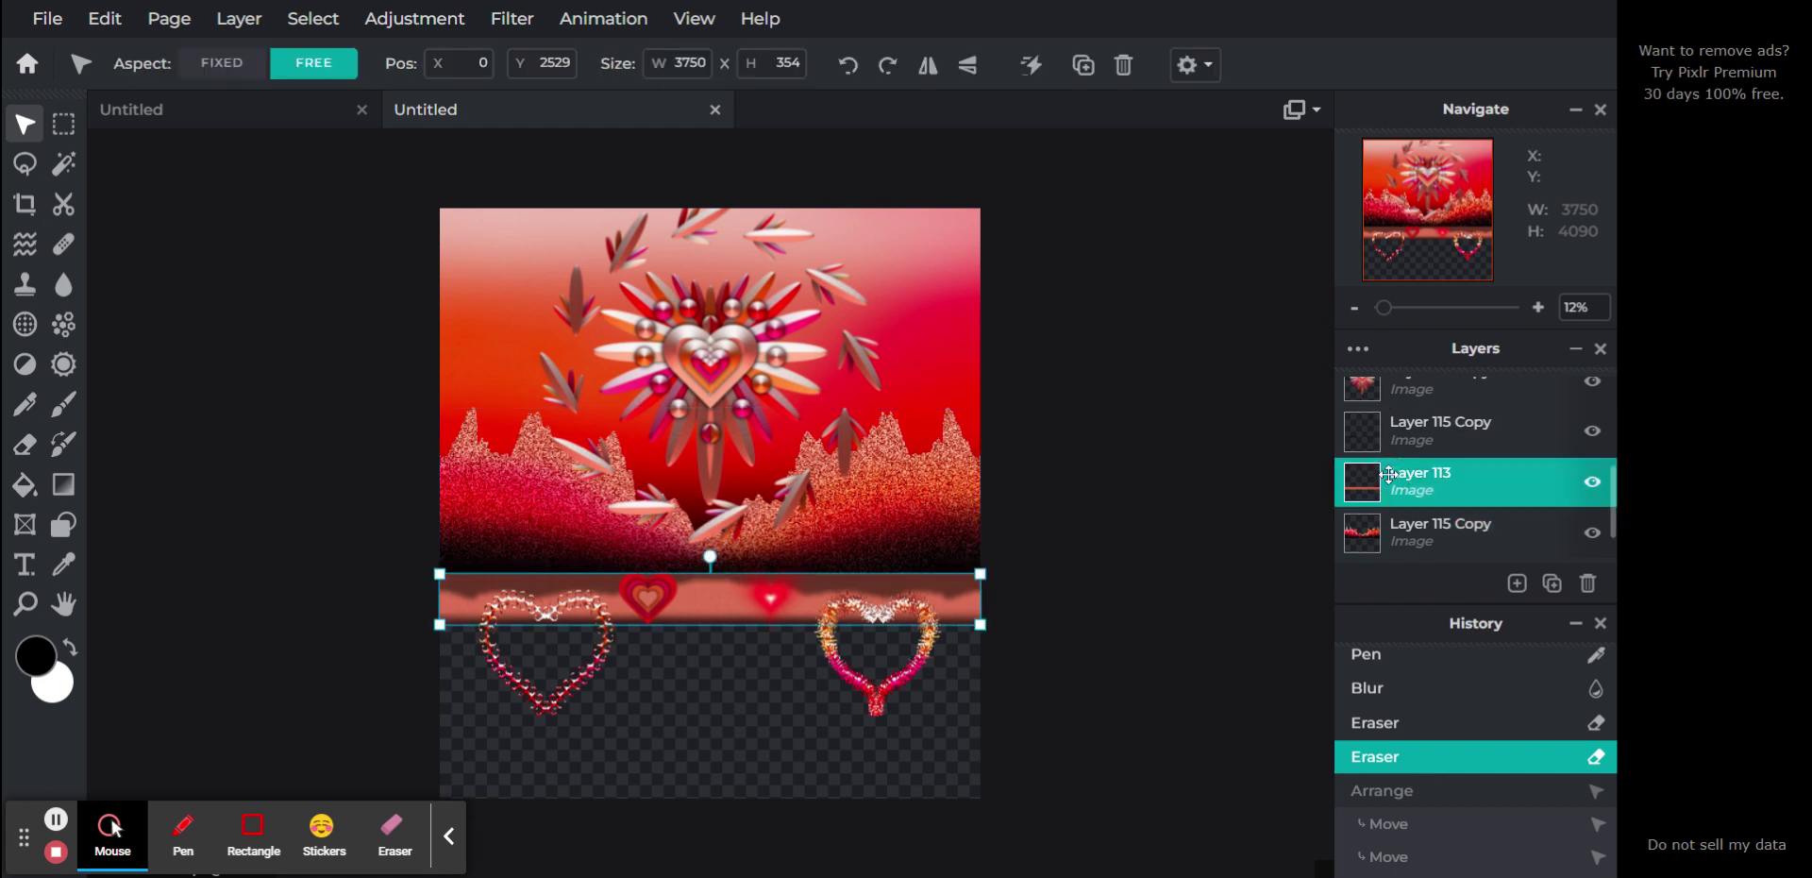
left_click(1387, 311)
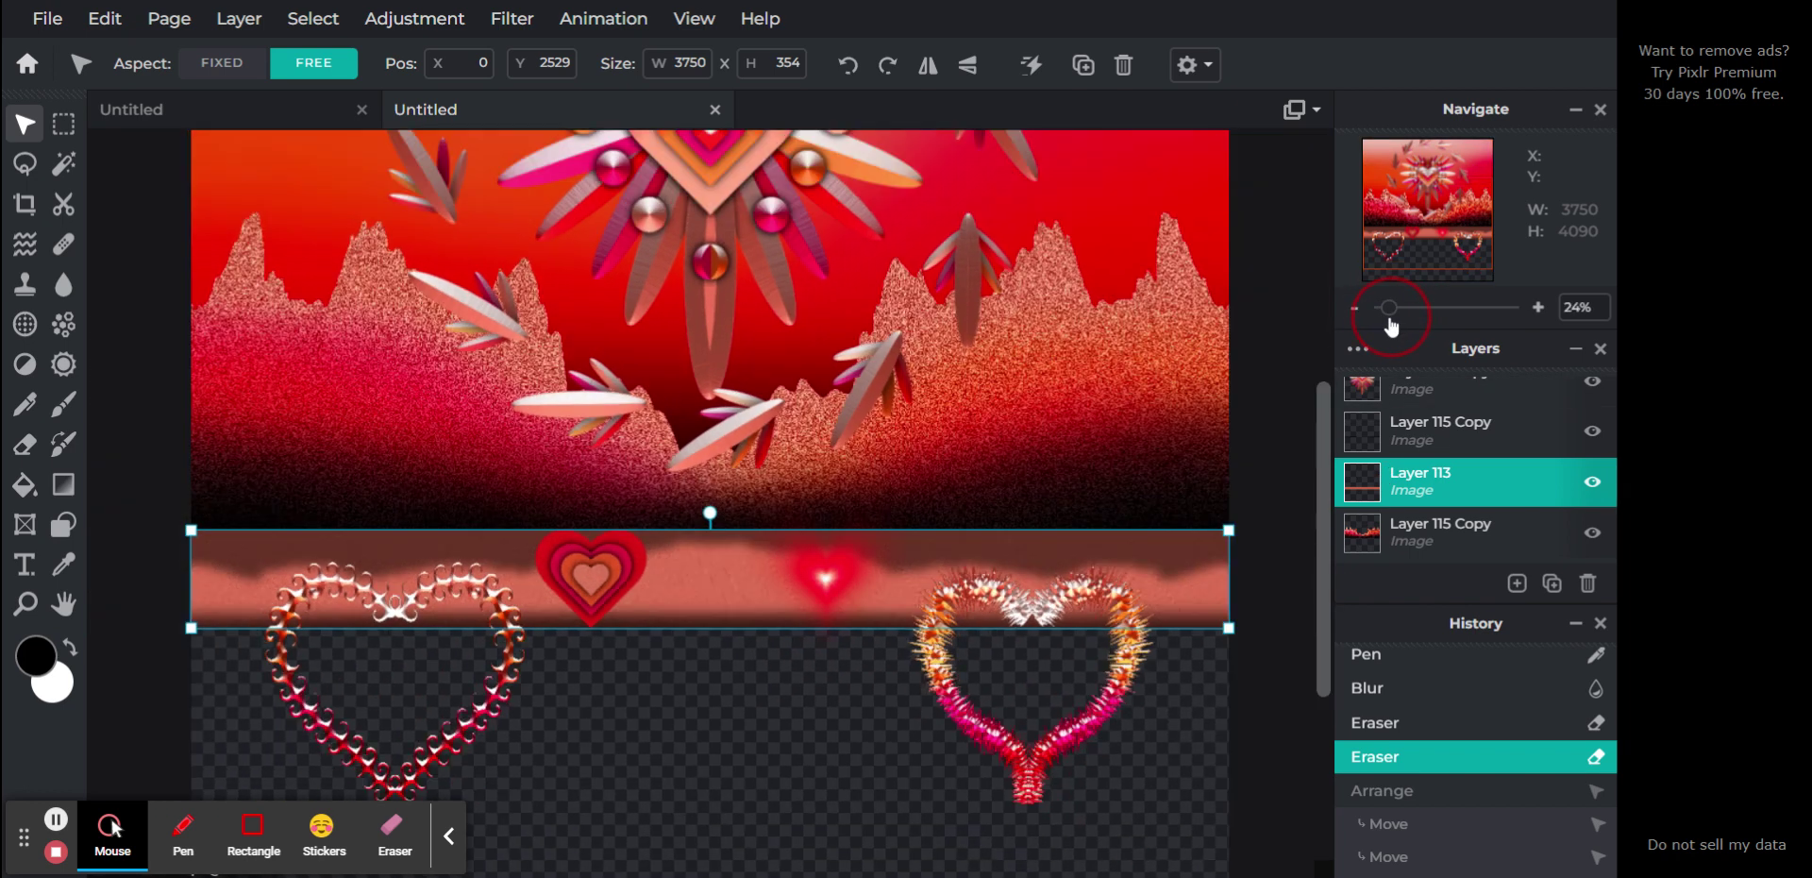
left_click(1393, 323)
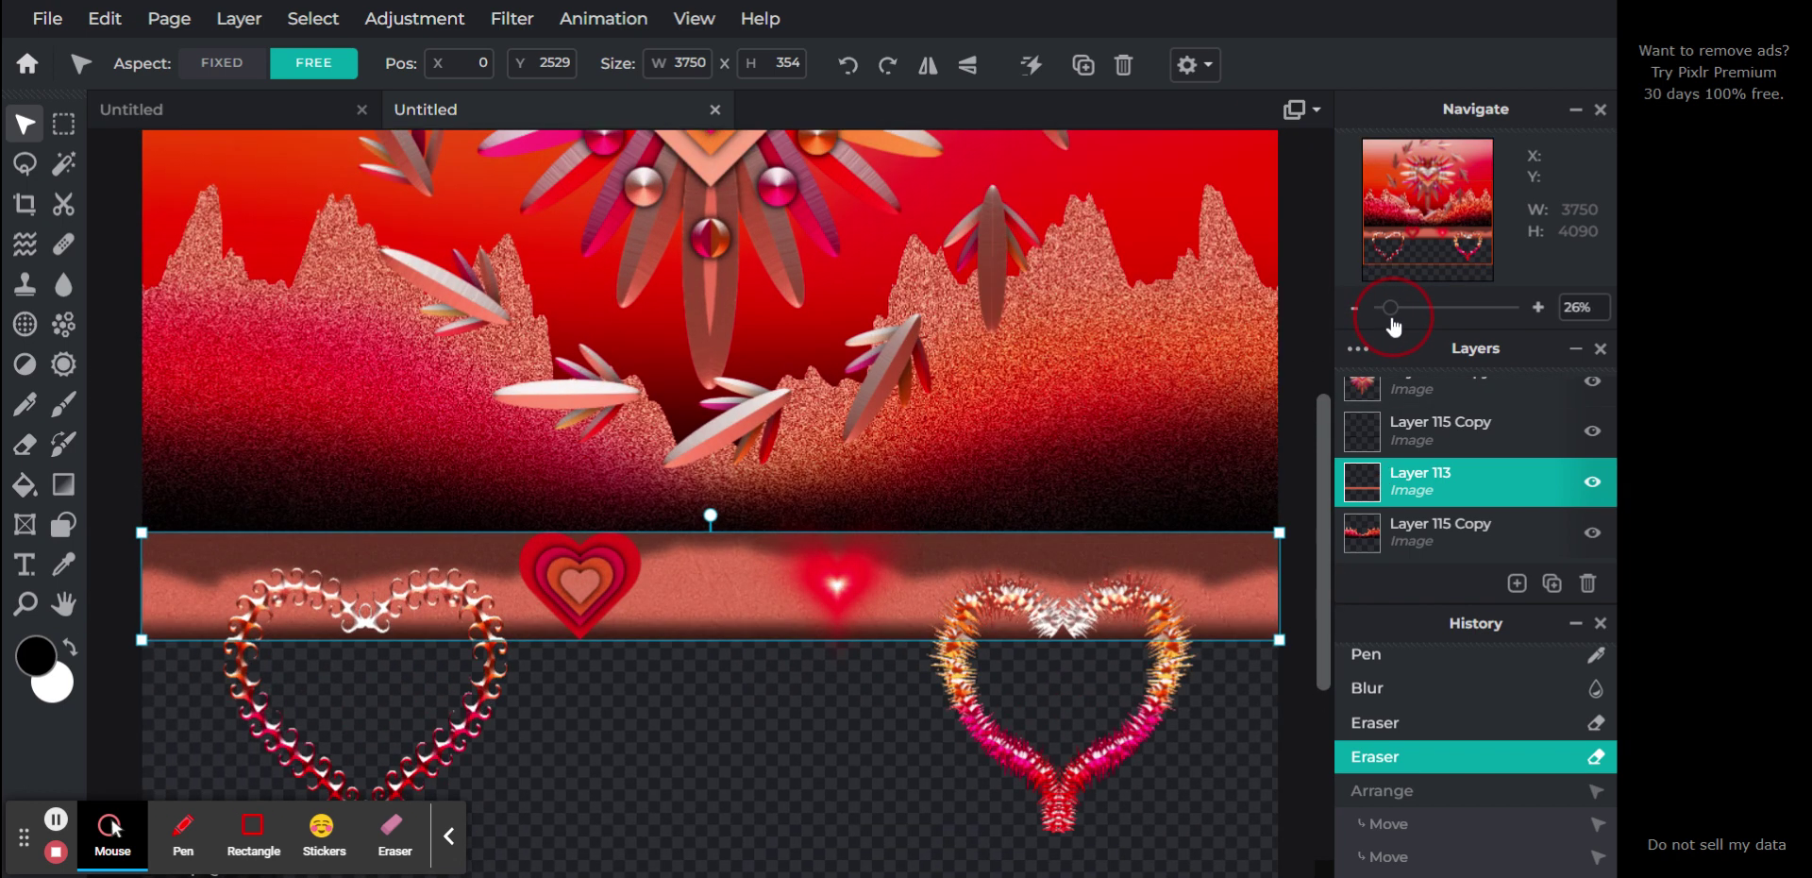
left_click(1385, 312)
left_click(1180, 525)
left_click_drag(1181, 525, 1182, 517)
Step: Place Layer 113 below the noisy mountain layer in the layer order and deselect it
left_click(1403, 441)
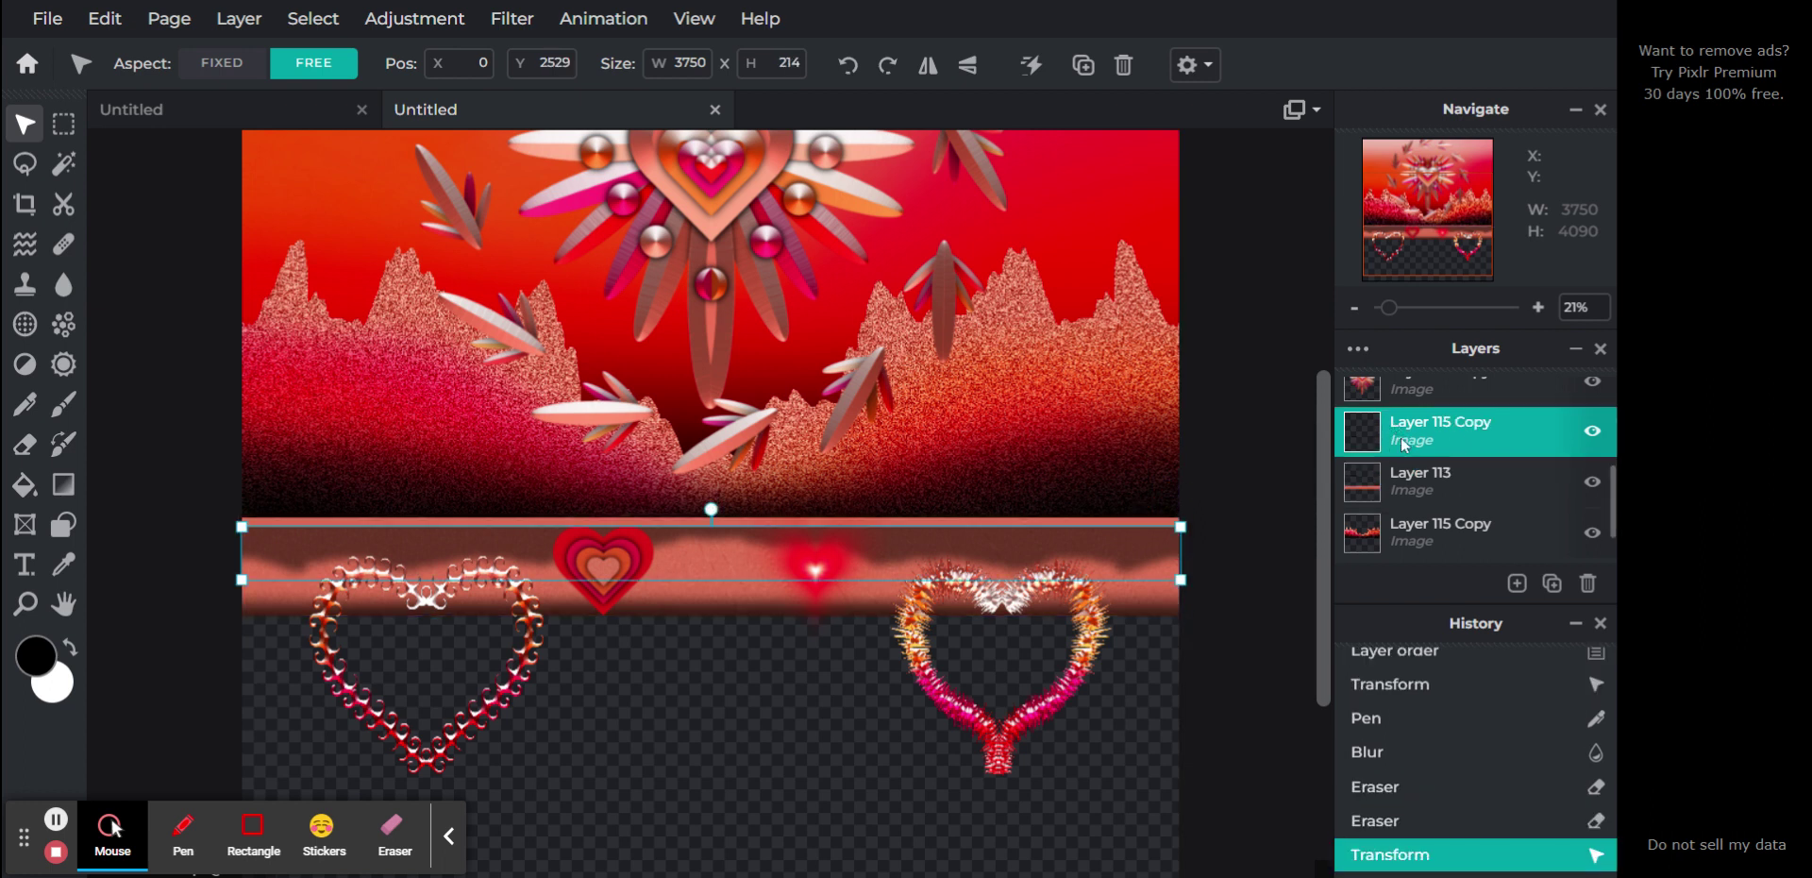
left_click_drag(1403, 472, 1402, 519)
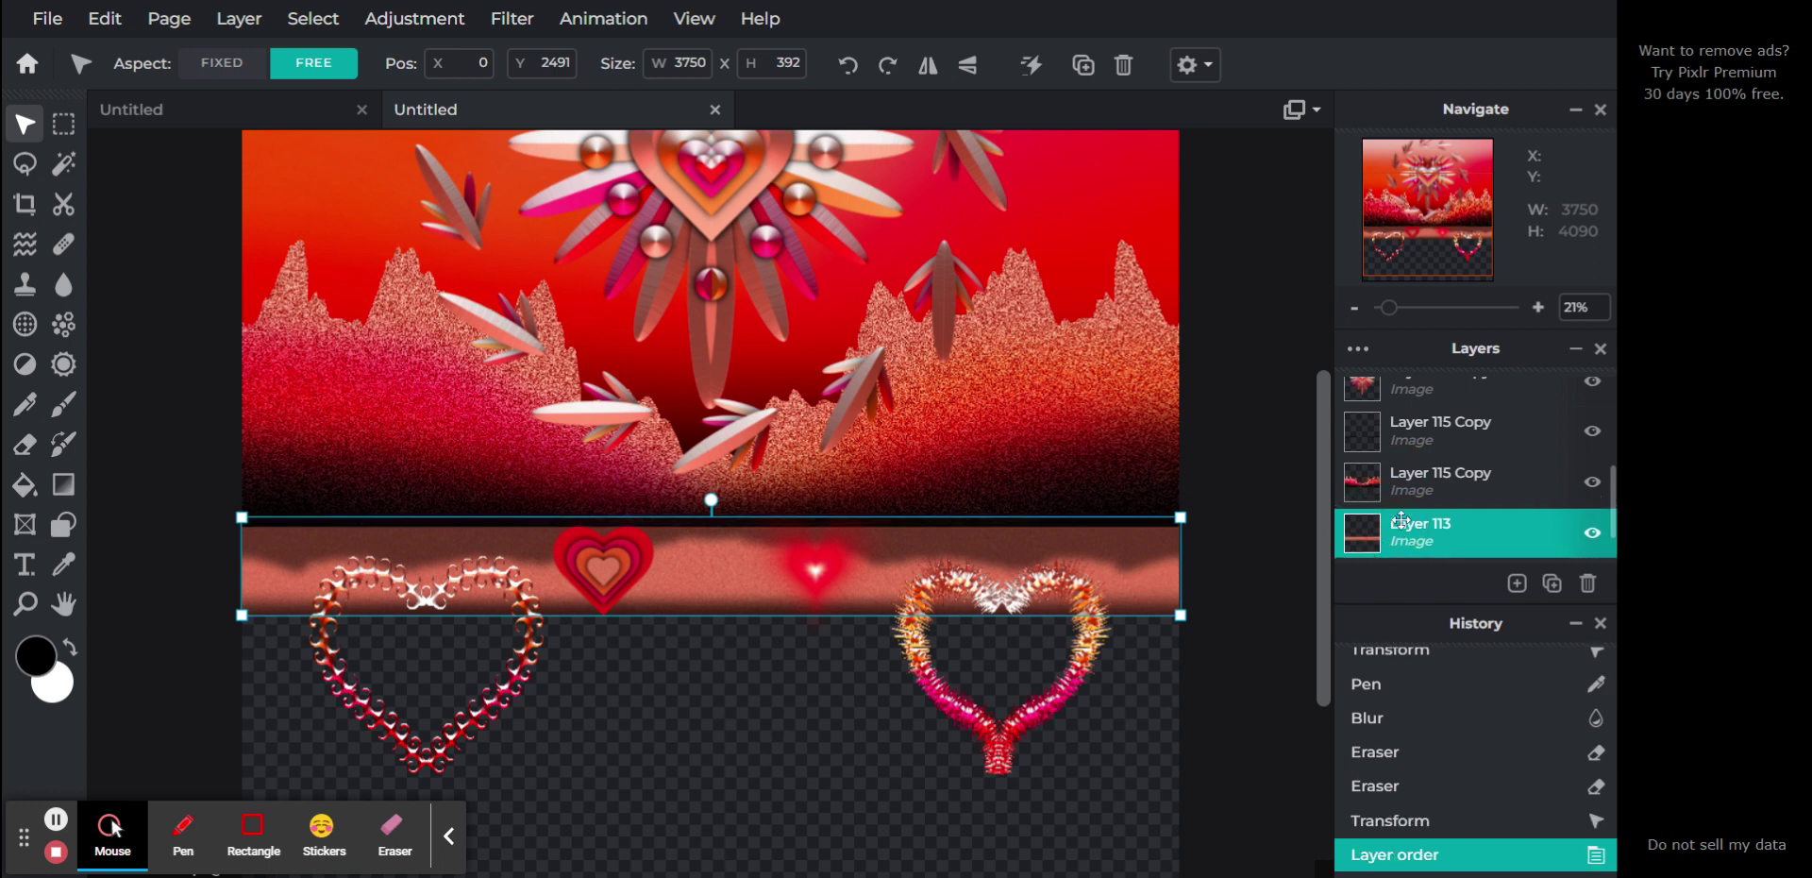
left_click(1259, 579)
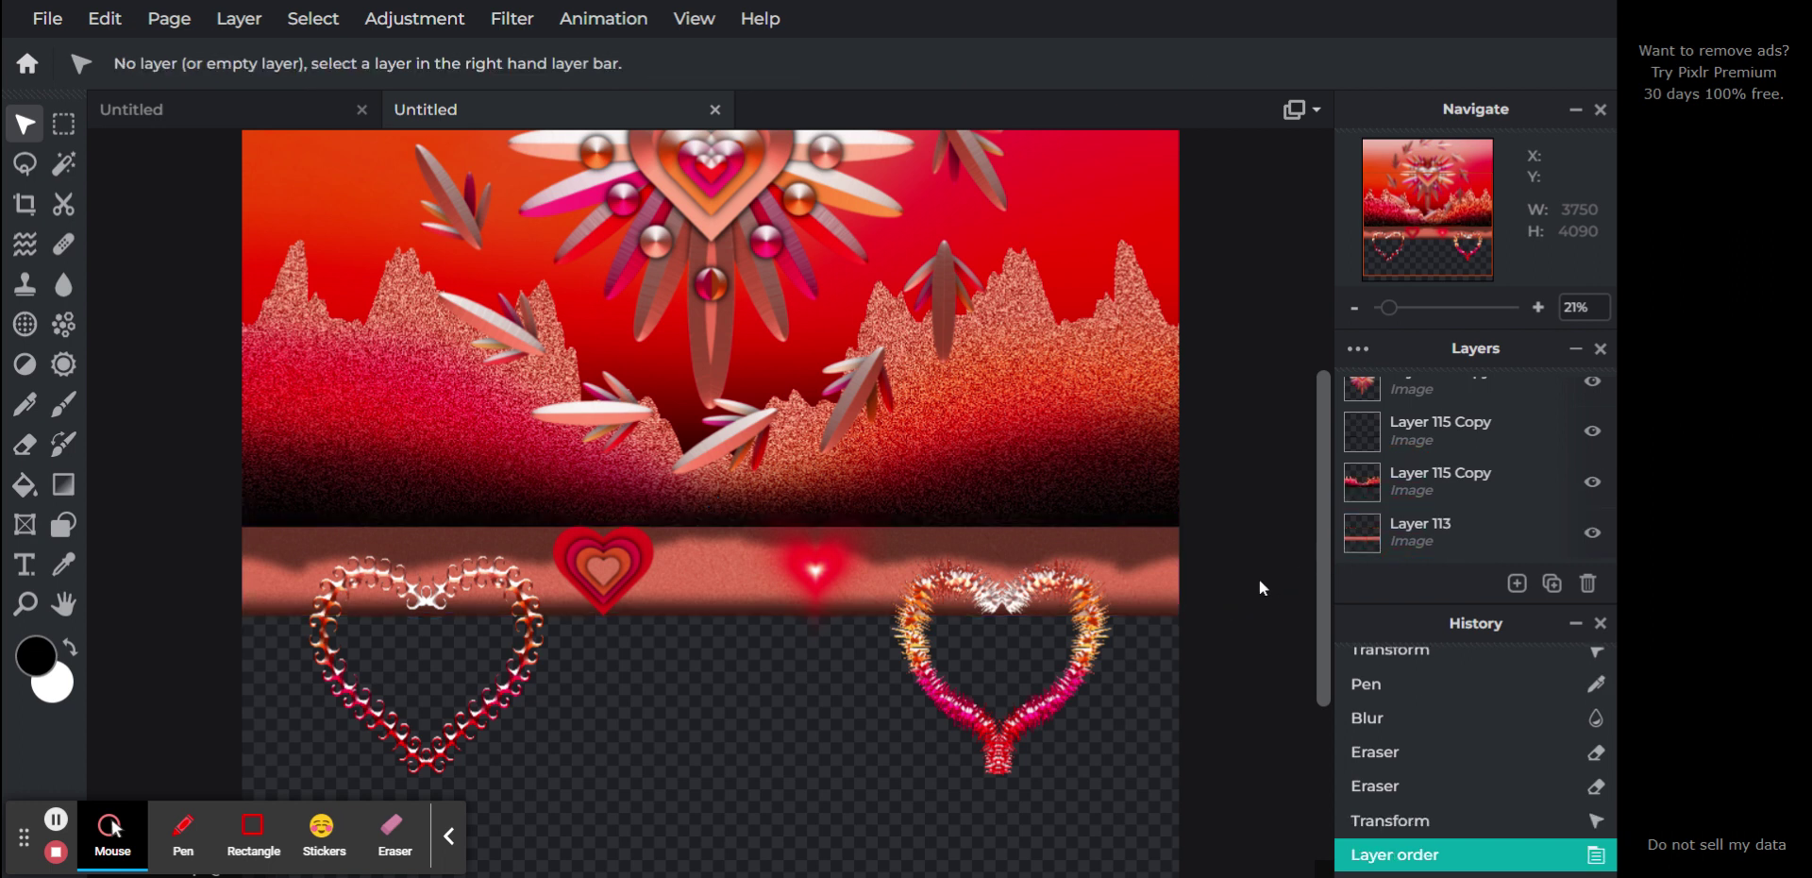
Step: Make the hidden Layer 111 Copy visible
left_click(1384, 308)
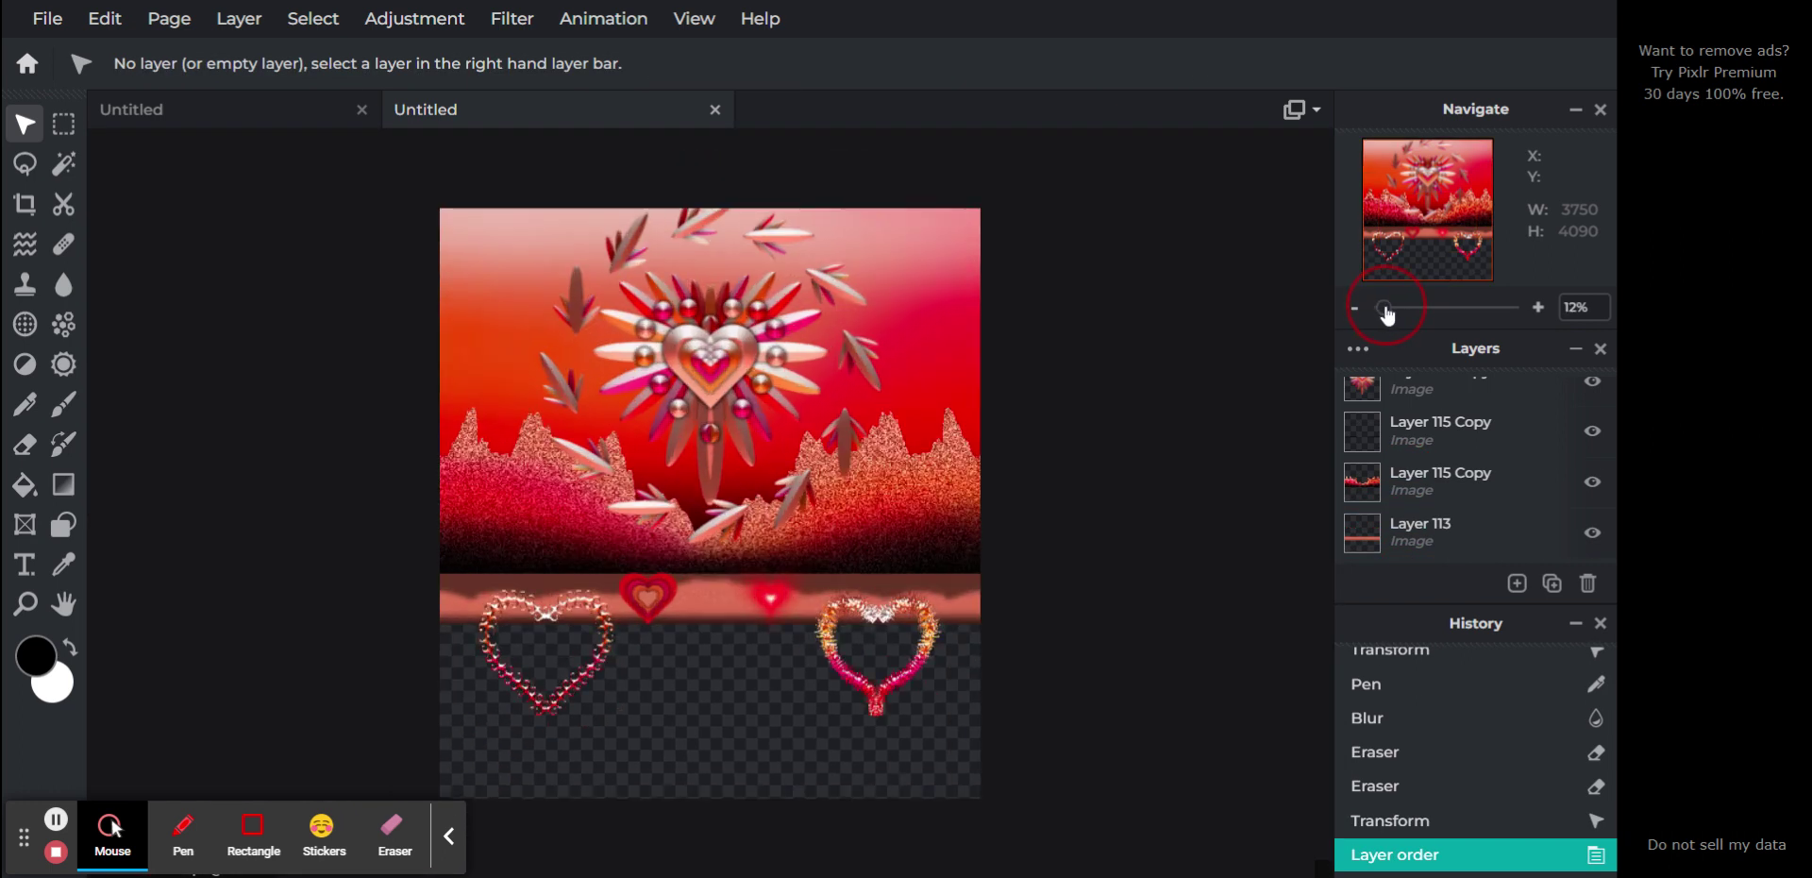
left_click(1384, 310)
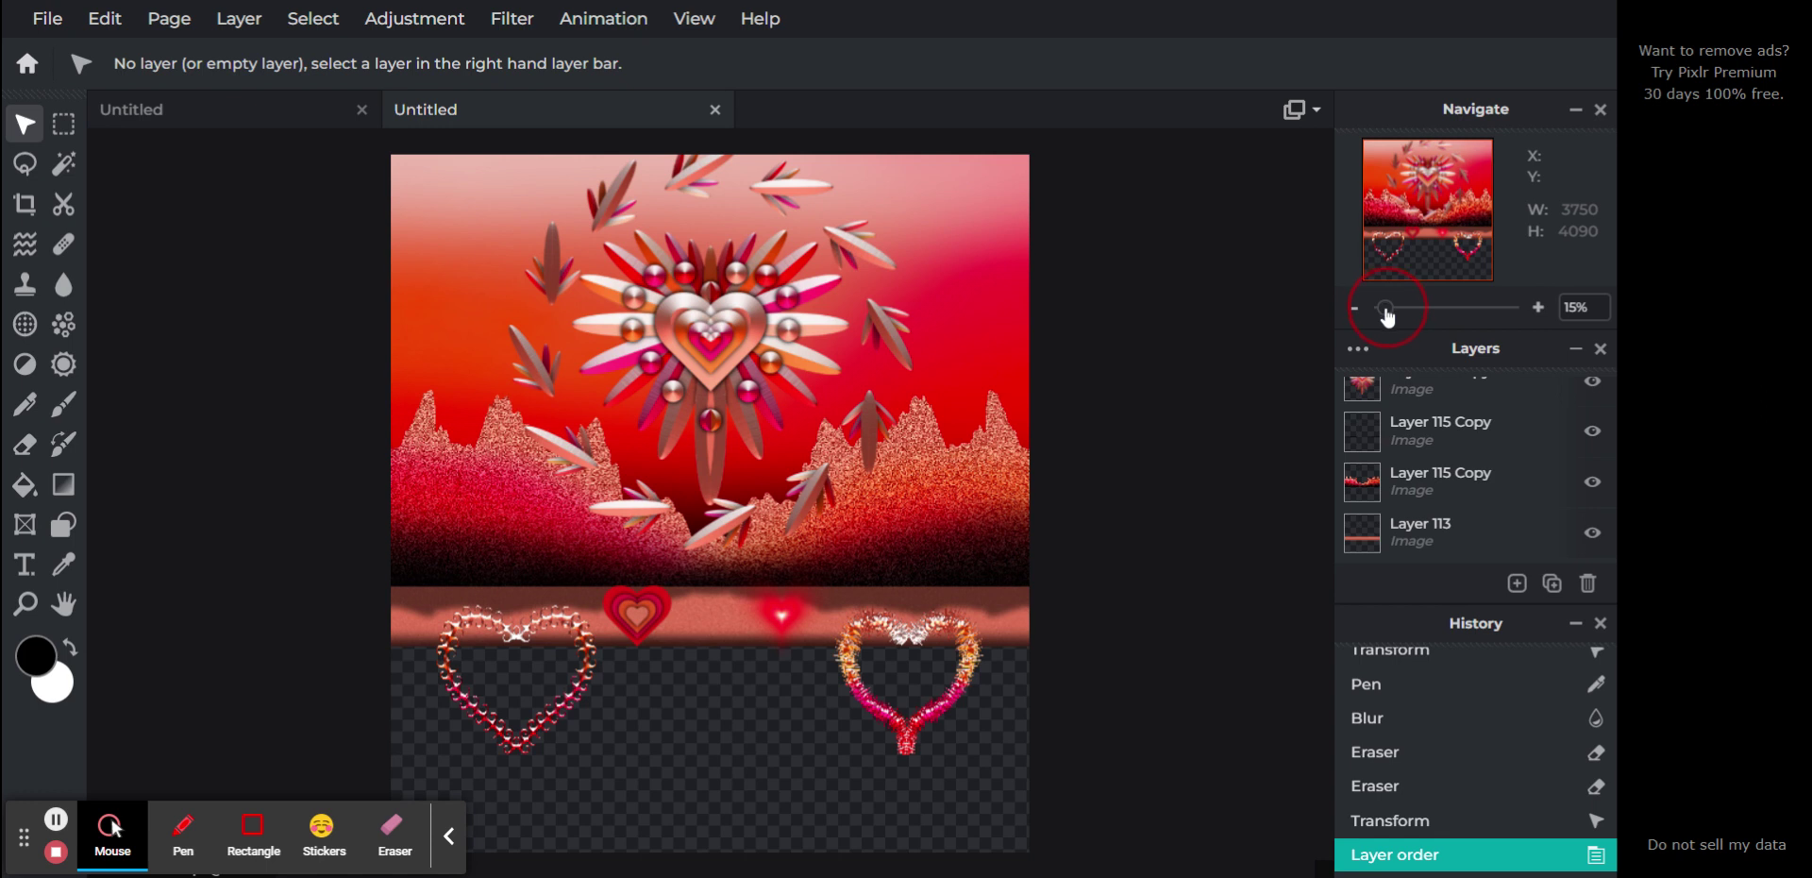
left_click(1384, 314)
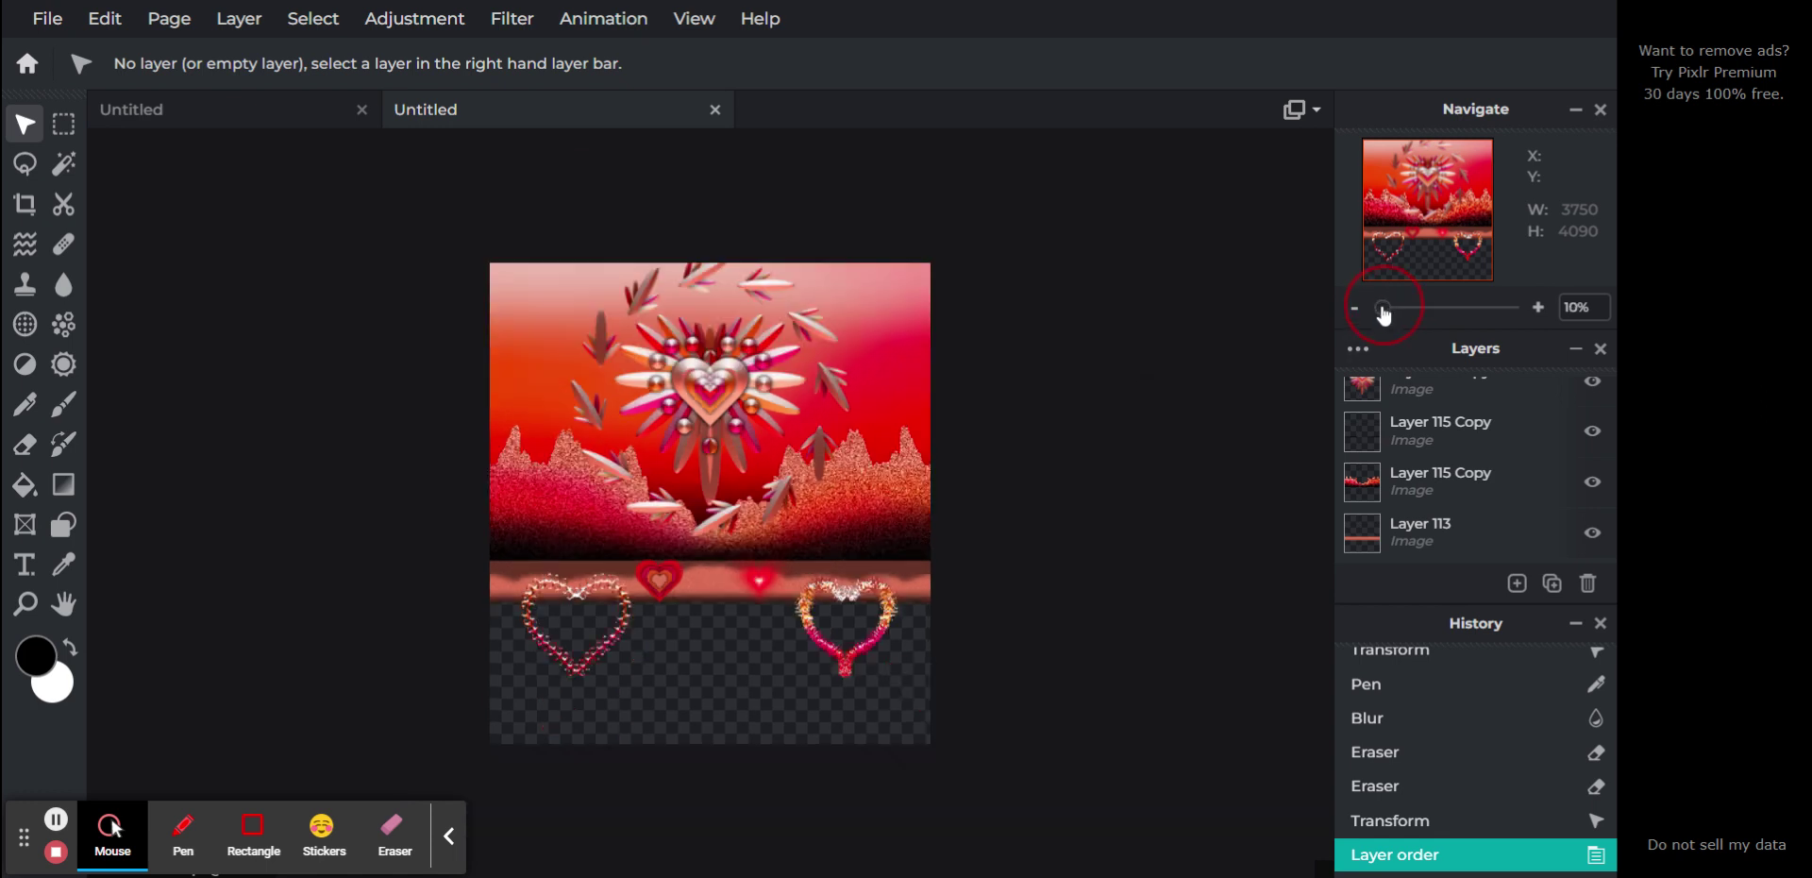
left_click(1384, 312)
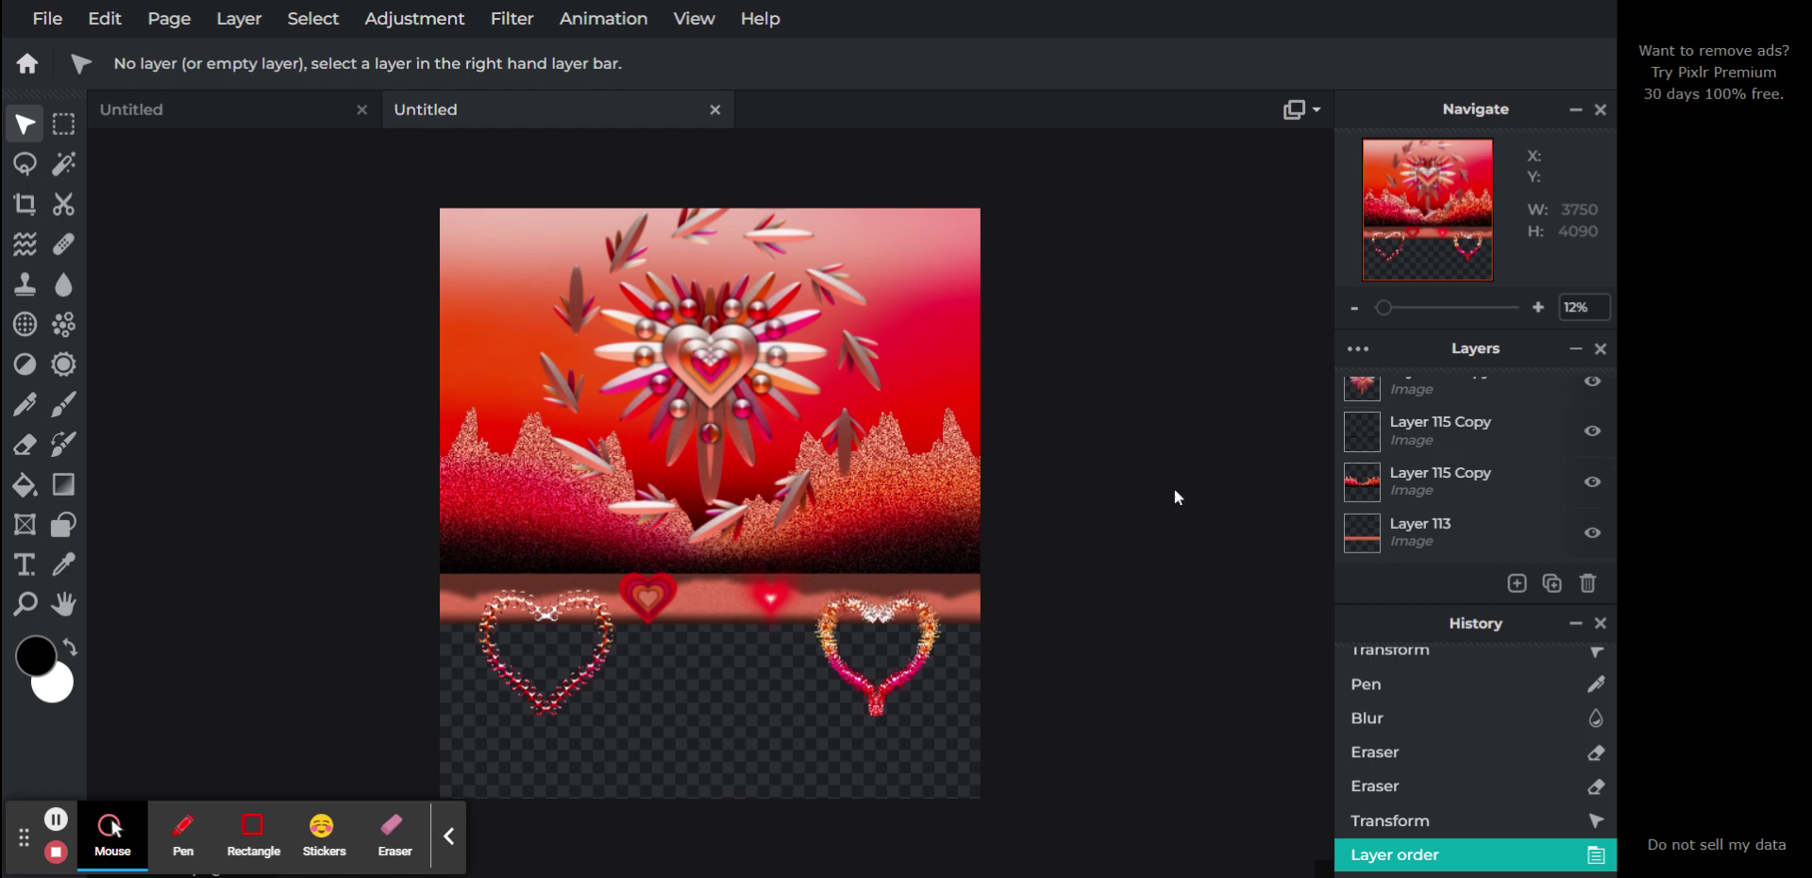
scroll(1457, 474, "up", 10)
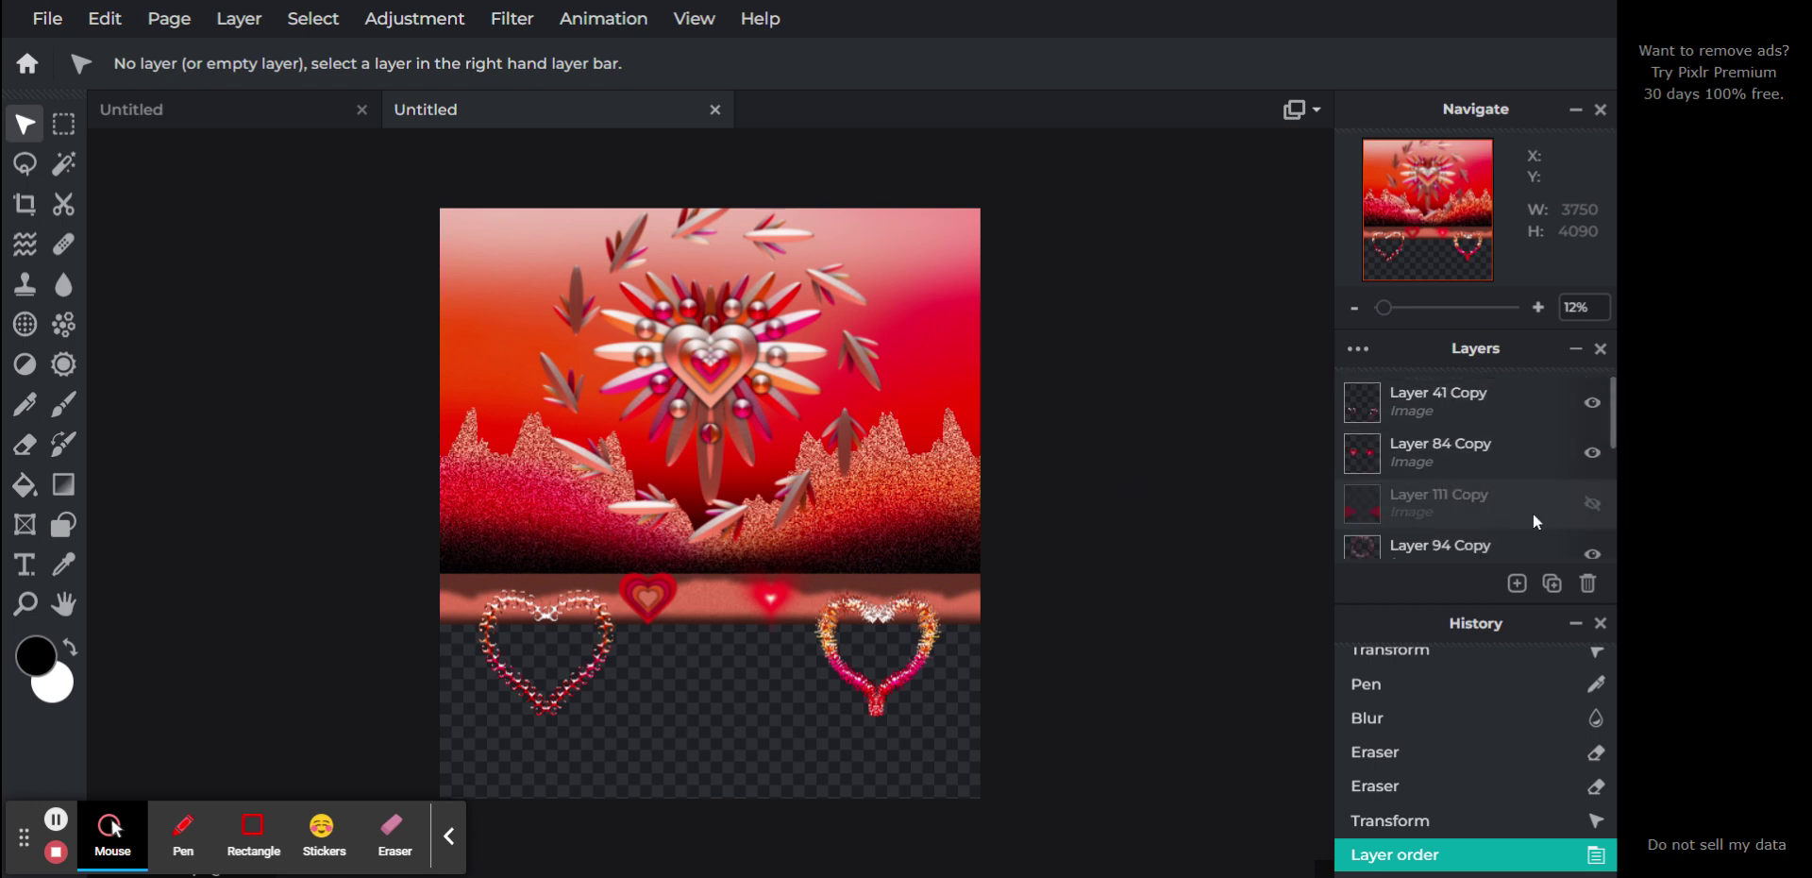
left_click(1587, 503)
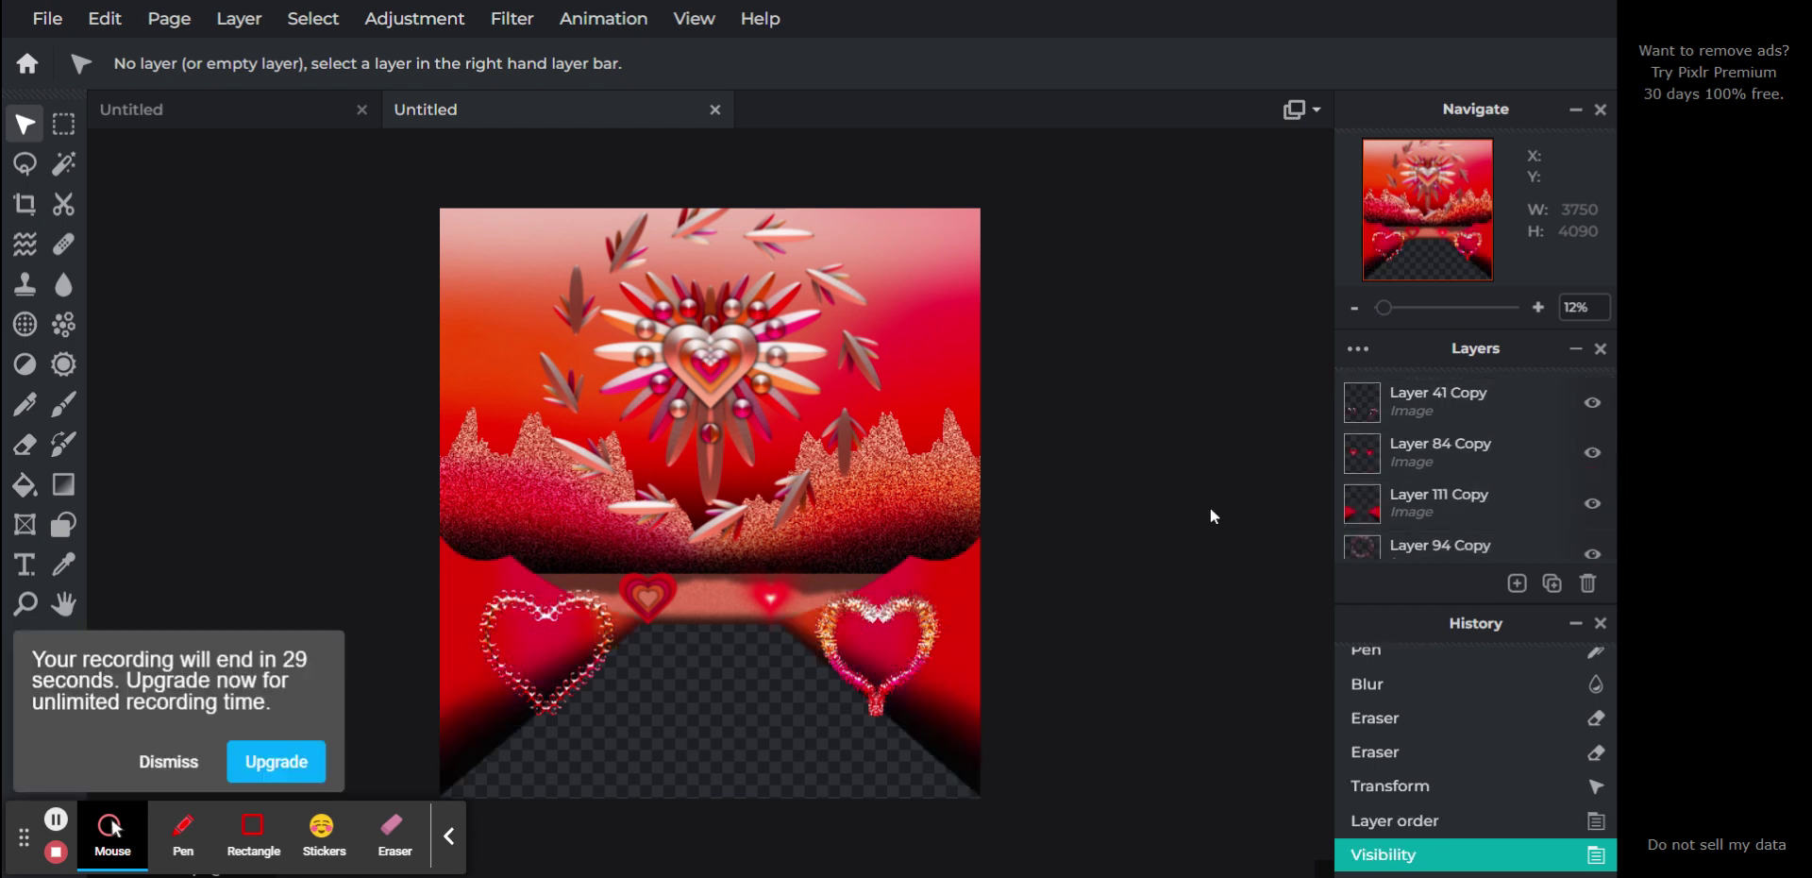